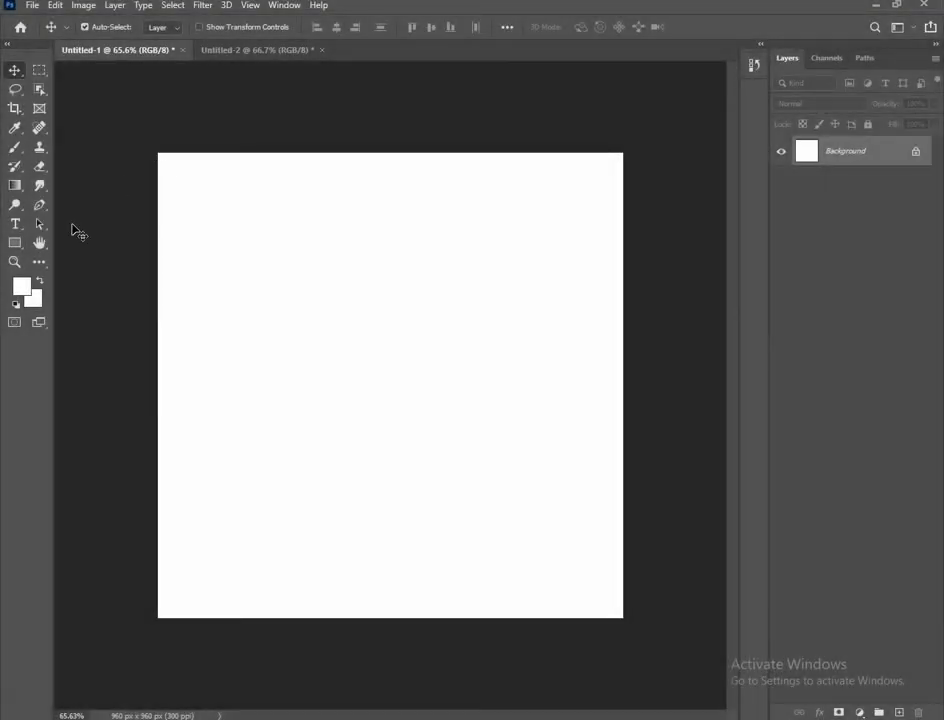
Draw a full-canvas rectangle and fill it with dark maroon #310000
key(u)
drag(145, 144, 632, 629)
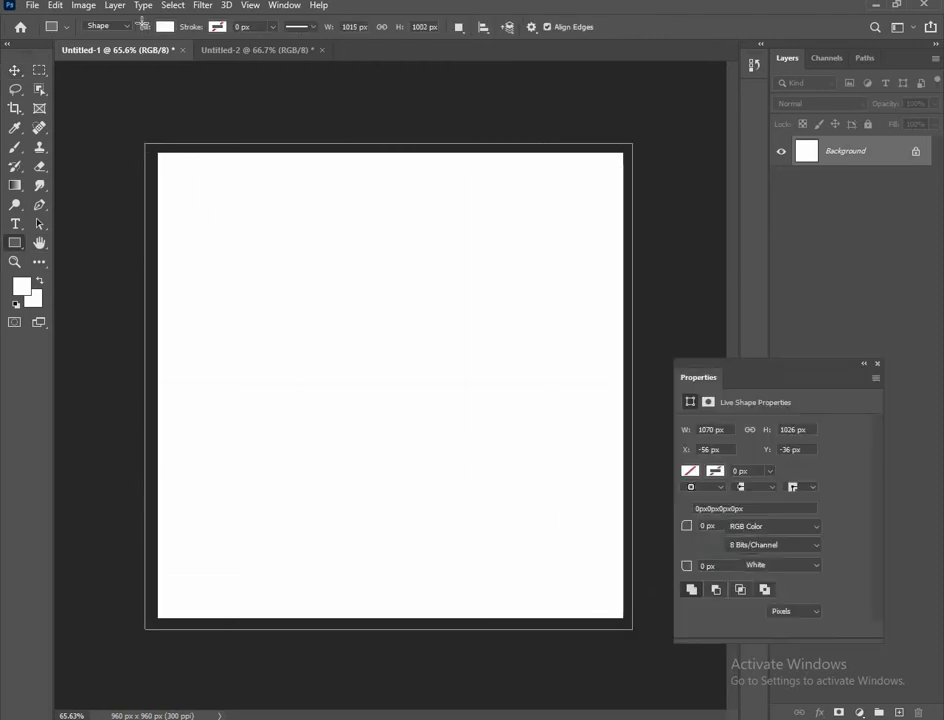
click(13, 71)
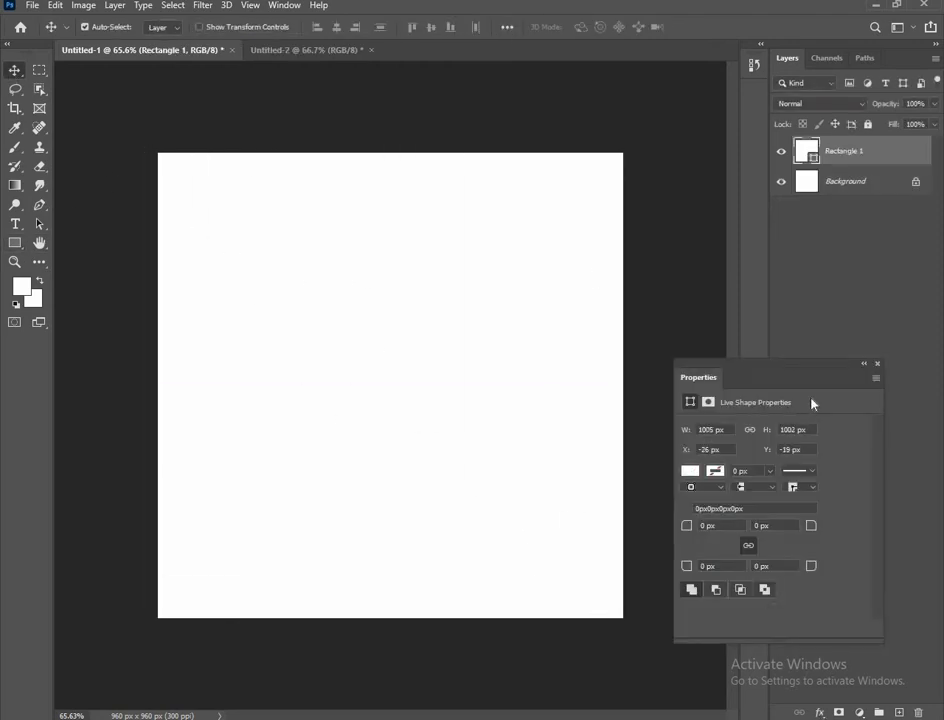
click(876, 363)
double_click(807, 151)
drag(685, 240, 712, 292)
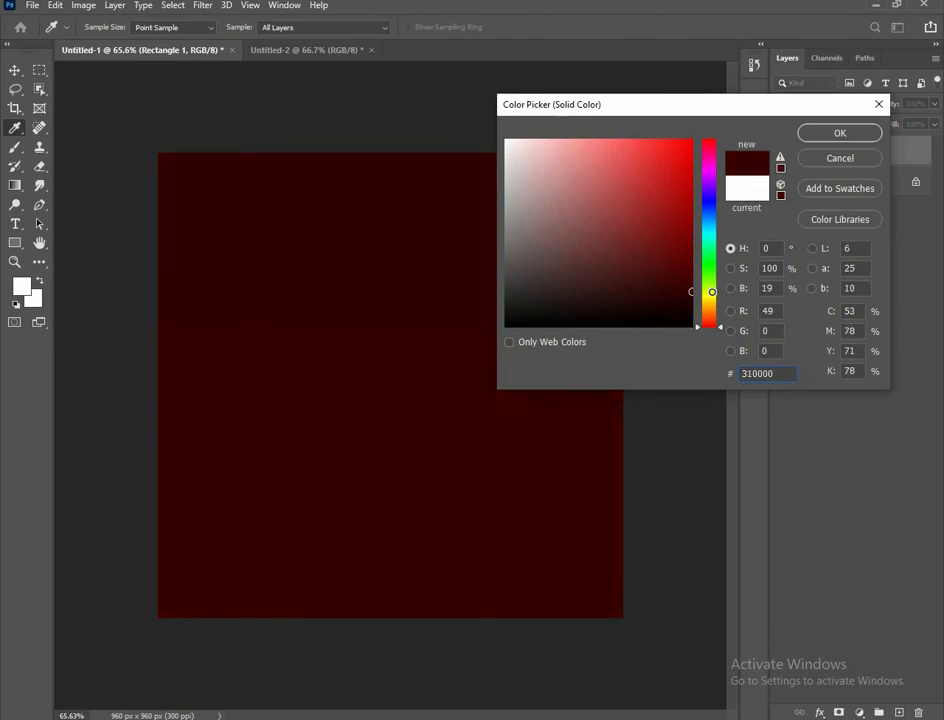
key(Return)
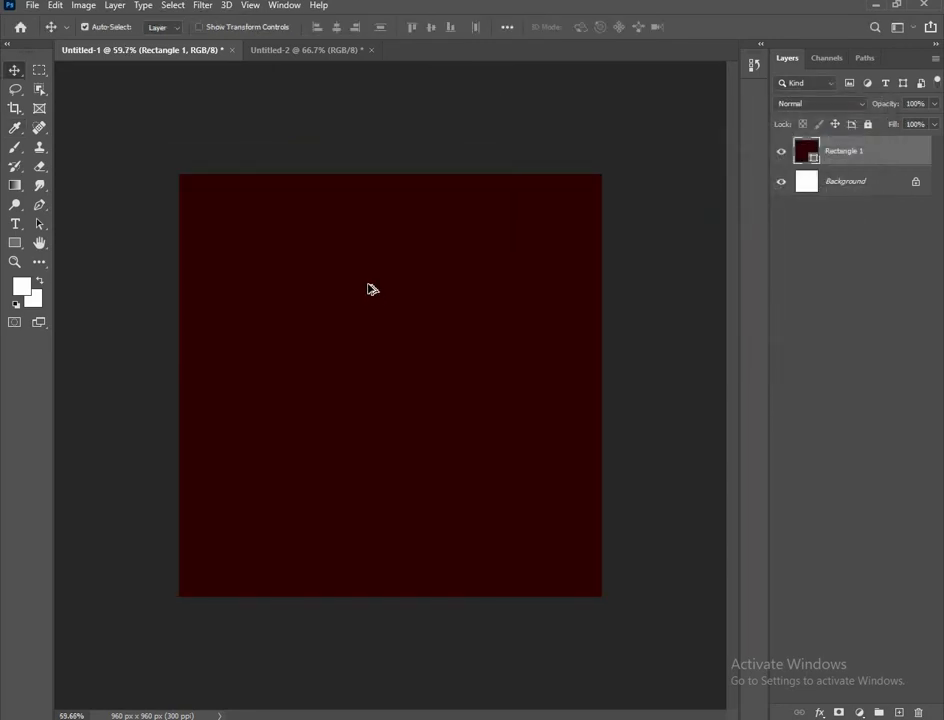
click(623, 264)
Draw a second rectangle over the lower third, copying Rectangle 1's red and brightening it
click(15, 243)
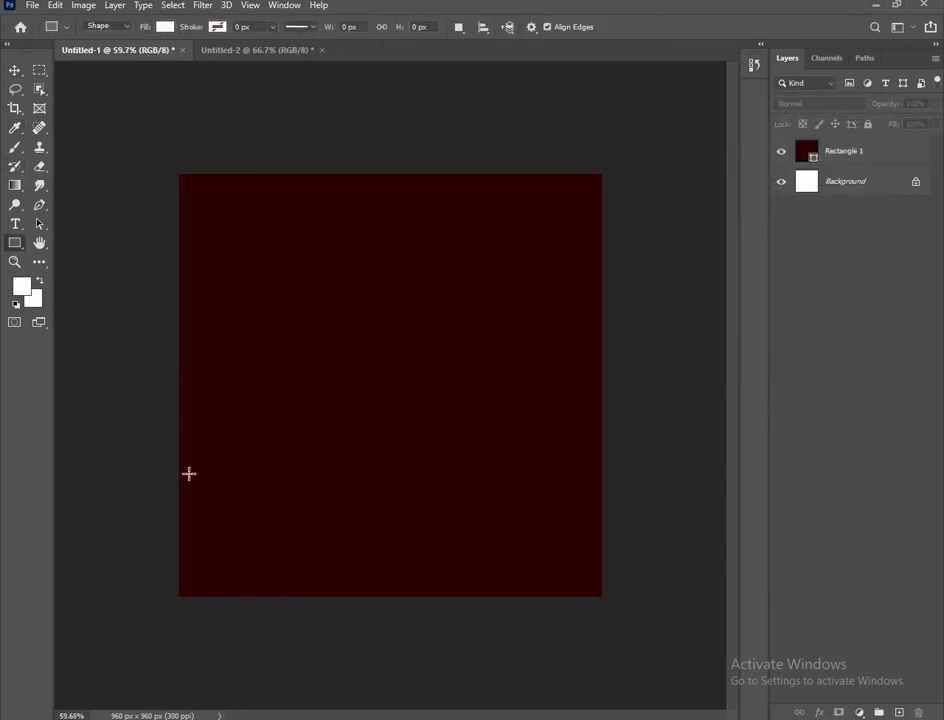
drag(172, 449, 609, 617)
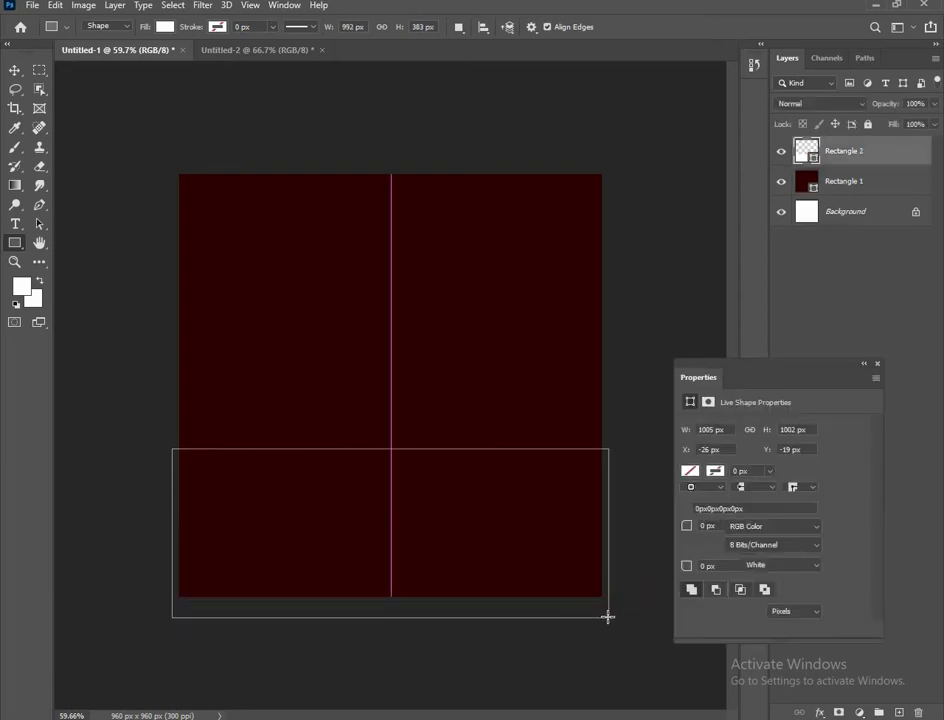
key(v)
click(877, 363)
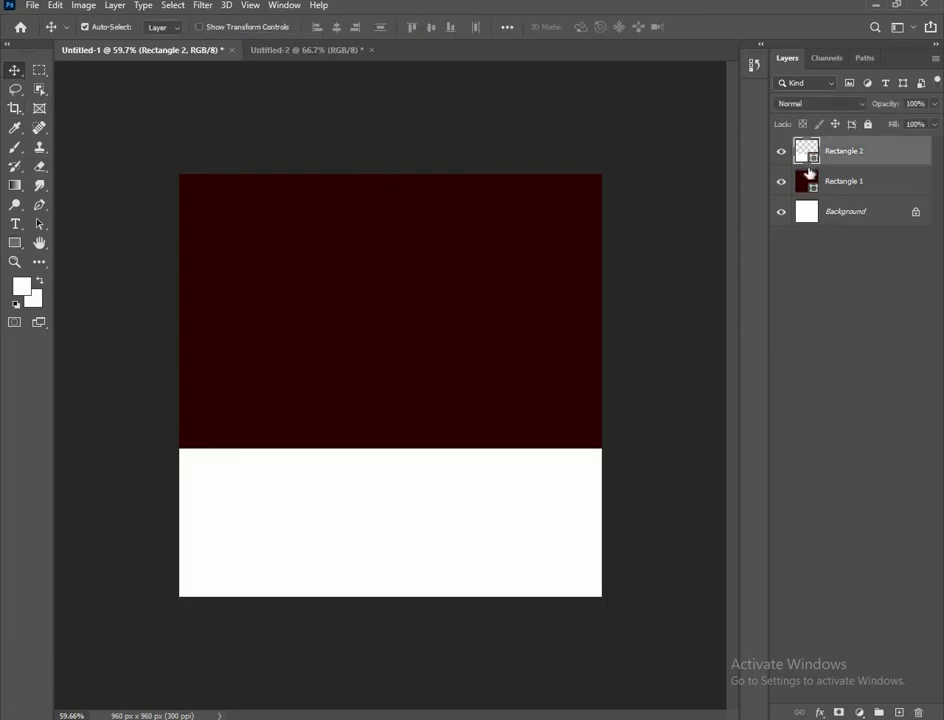
double_click(807, 184)
key(ctrl+c)
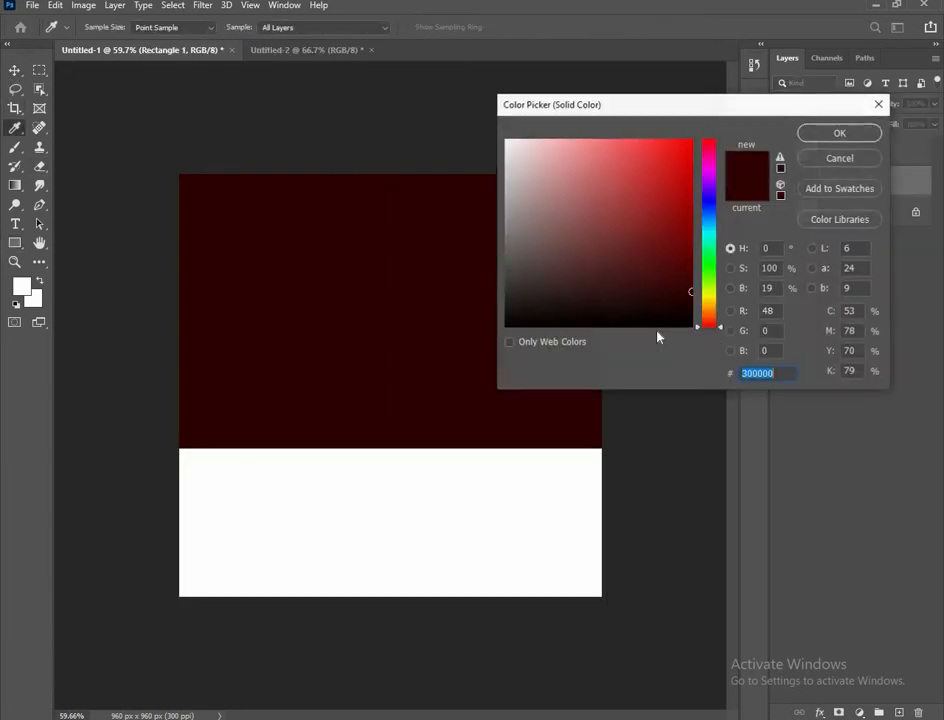
click(838, 129)
double_click(807, 152)
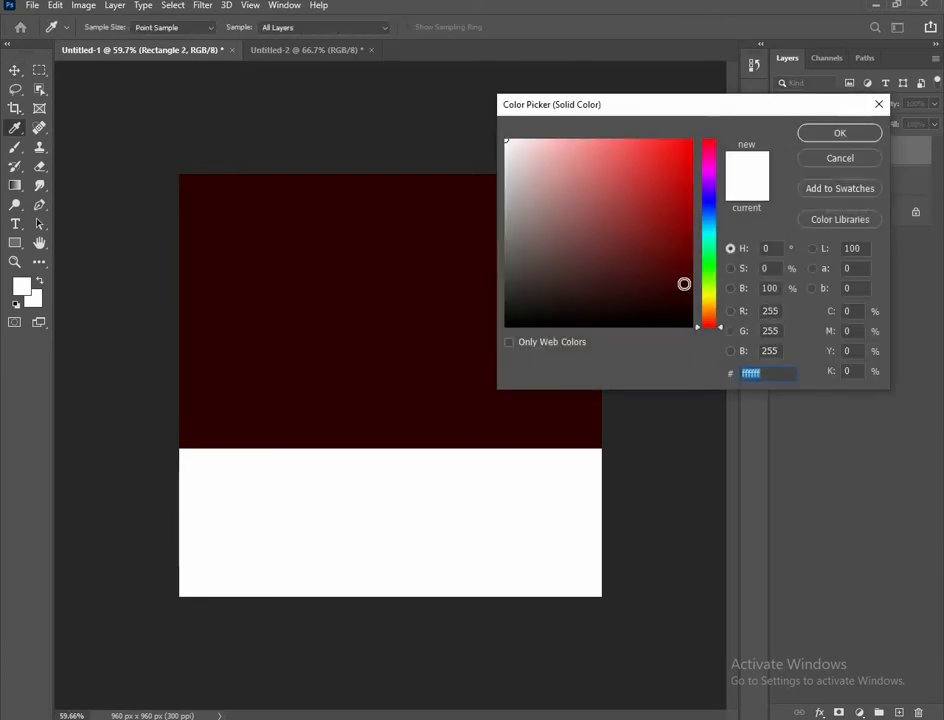
key(ctrl+v)
mouse_move(683, 279)
mouse_down()
mouse_move(691, 268)
mouse_move(695, 285)
mouse_move(694, 268)
mouse_up()
Apply the brighter red, rasterize Rectangle 2 and burn its bottom edge darker with an enlarged brush
click(838, 134)
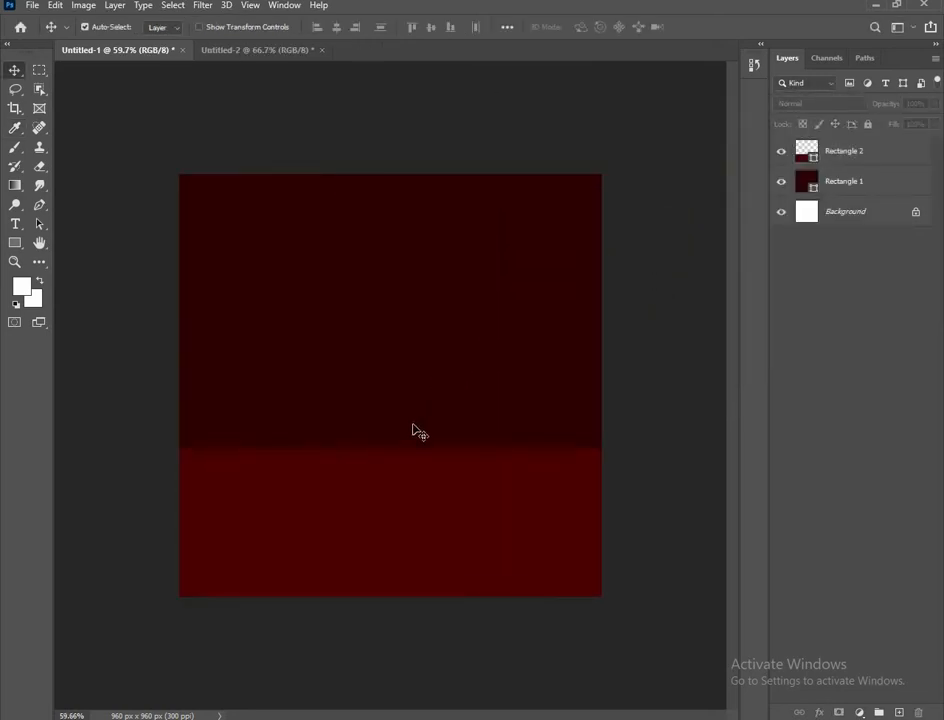
right_click(15, 205)
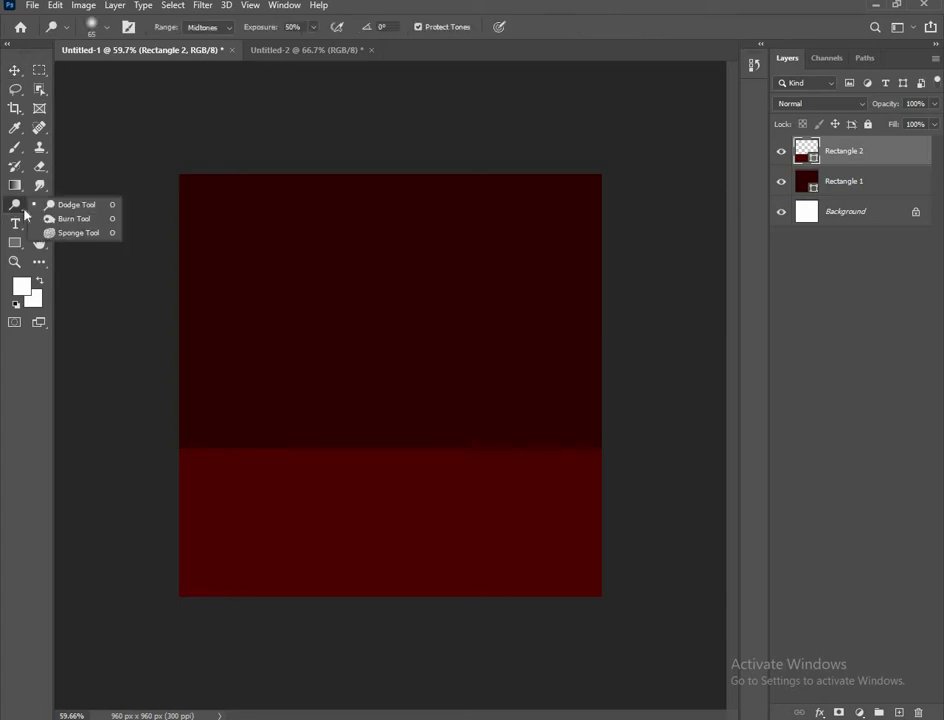
click(84, 202)
click(278, 407)
click(424, 276)
key(bracketright)
key(bracketright)
key(bracketright)
key(bracketright)
key(bracketright)
key(bracketright)
key(bracketright)
key(bracketright)
key(bracketright)
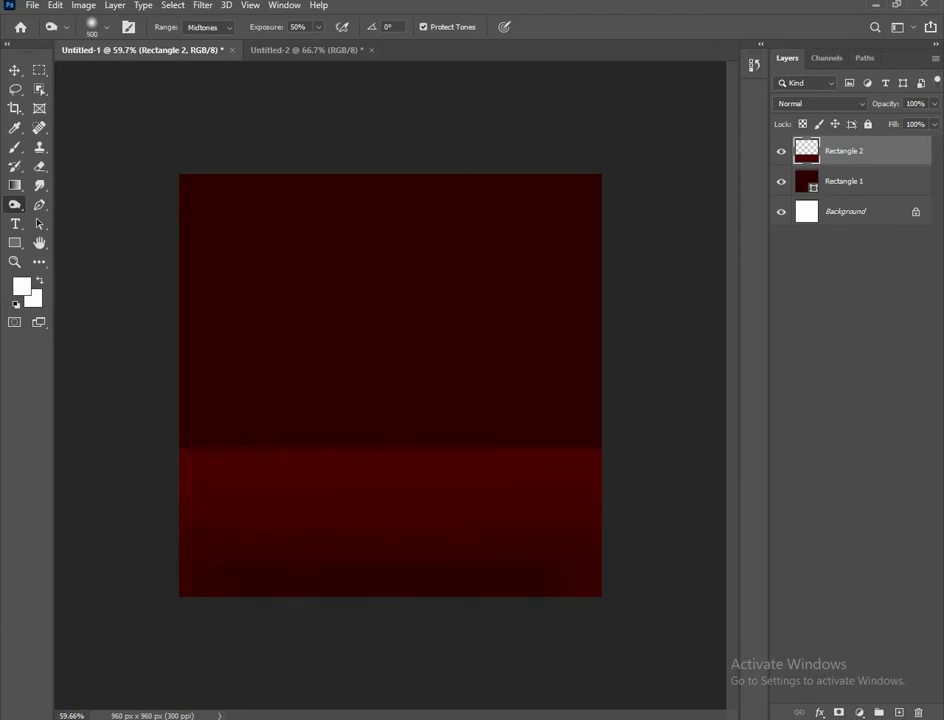
scroll(390, 385, down, 1)
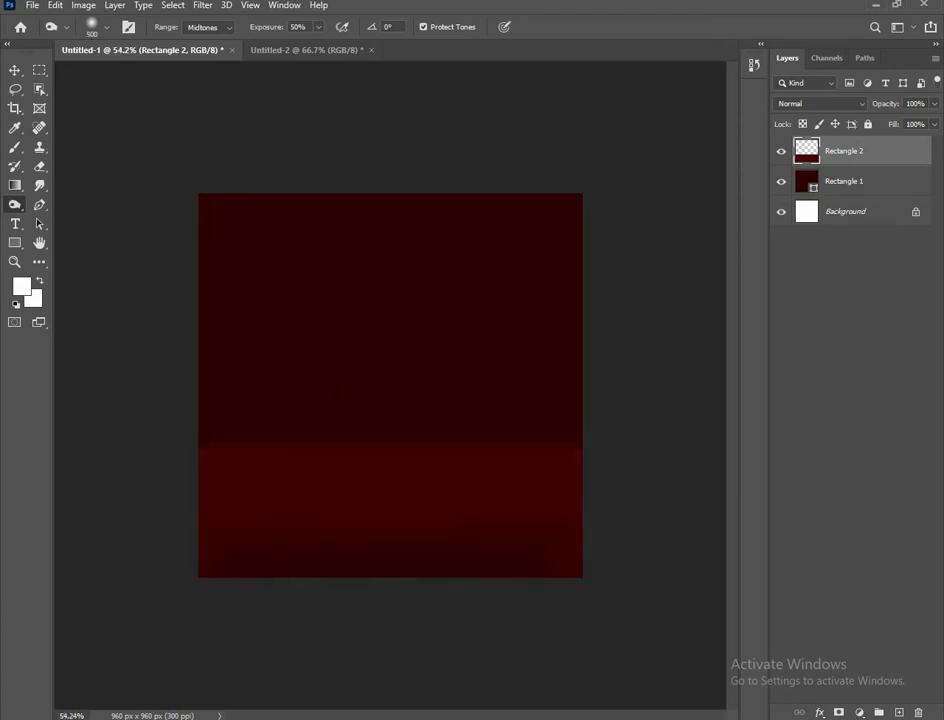
click(15, 70)
click(320, 382)
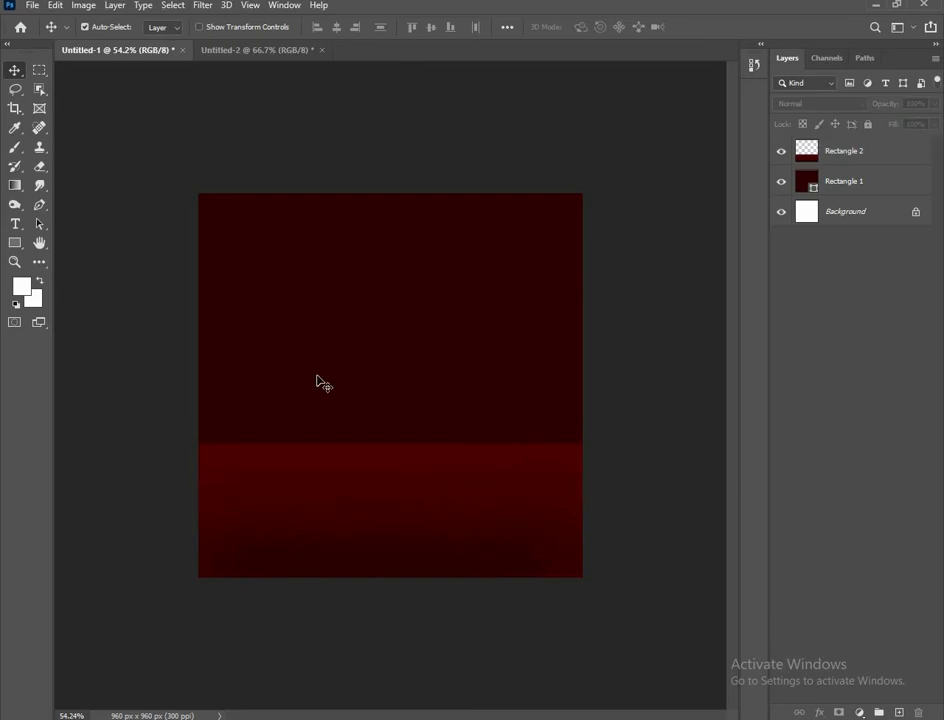
scroll(320, 381, up, 1)
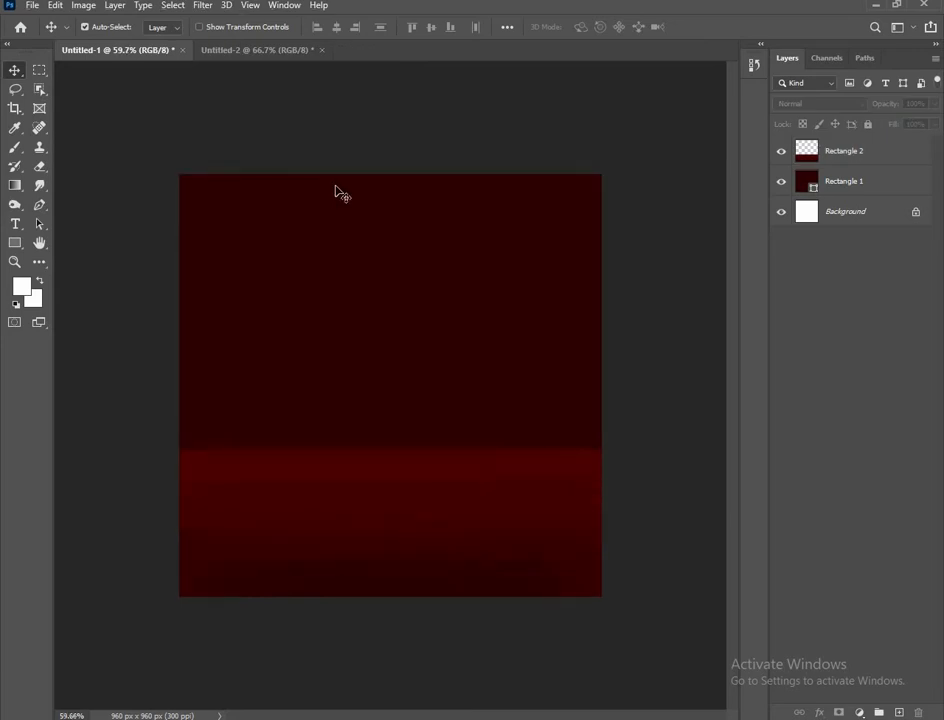
Bring the red smoke from Untitled-2 into the poster, scaled up and centred above the floor band
click(284, 50)
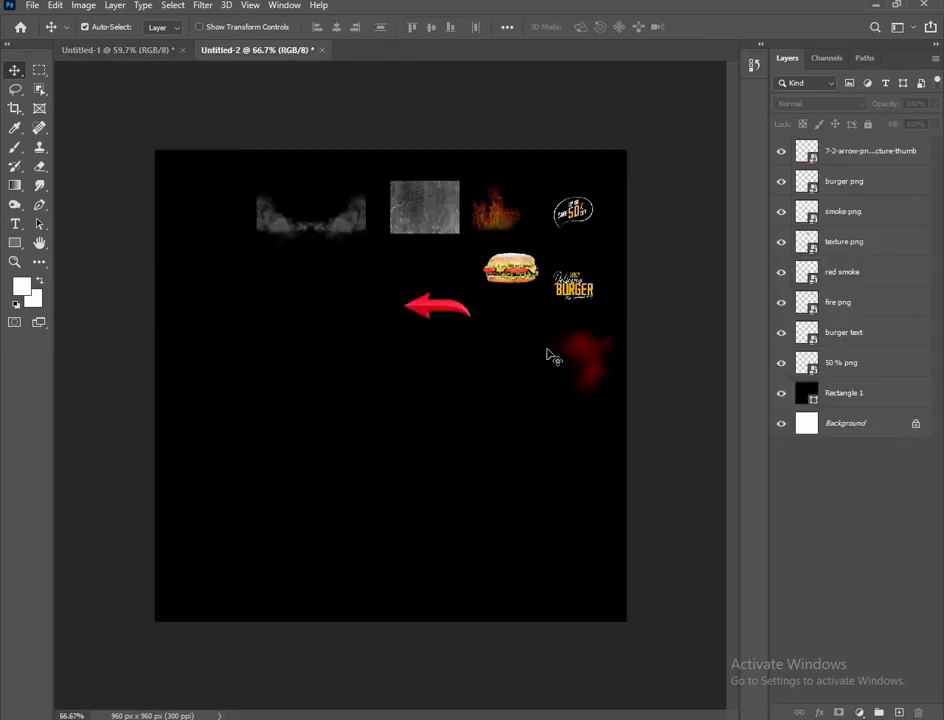
drag(553, 357, 490, 318)
key(ctrl+t)
drag(304, 335, 403, 344)
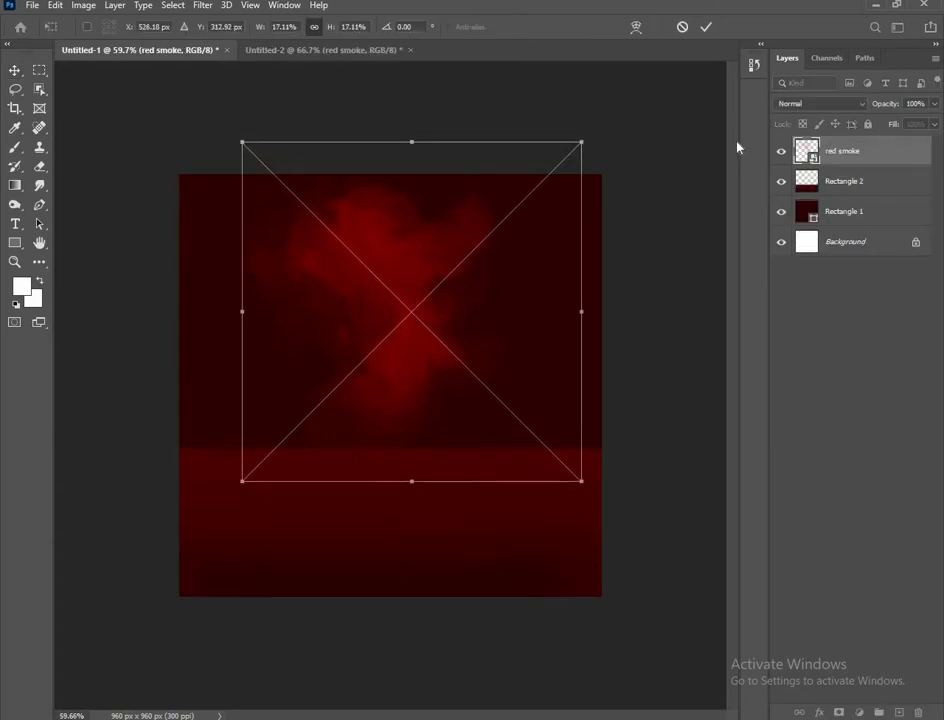
key(Return)
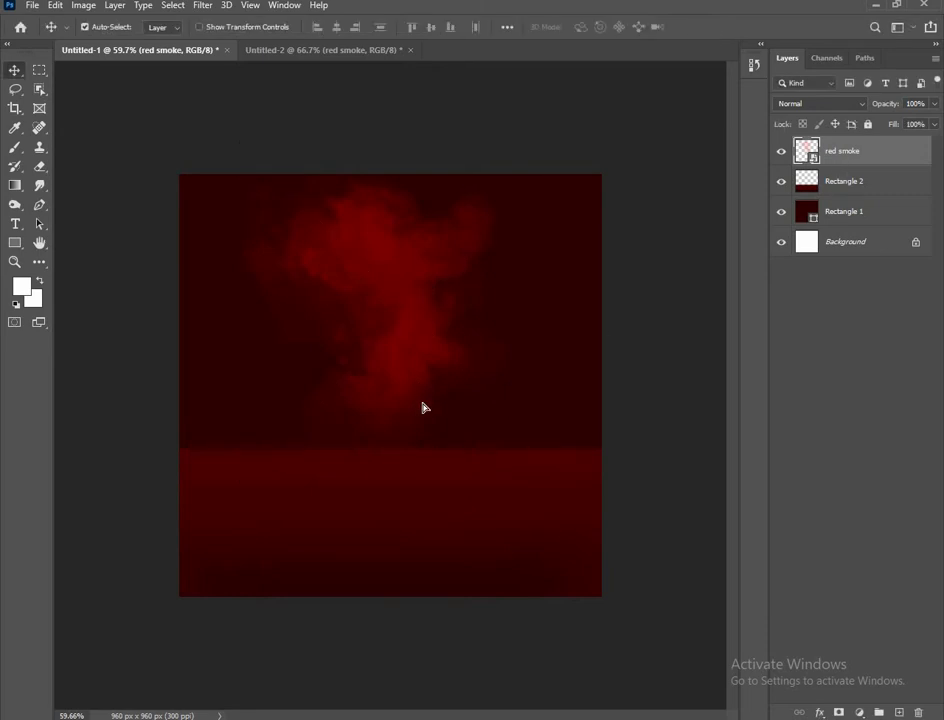
mouse_move(423, 407)
mouse_down()
mouse_move(430, 396)
mouse_move(414, 389)
mouse_up()
click(462, 484)
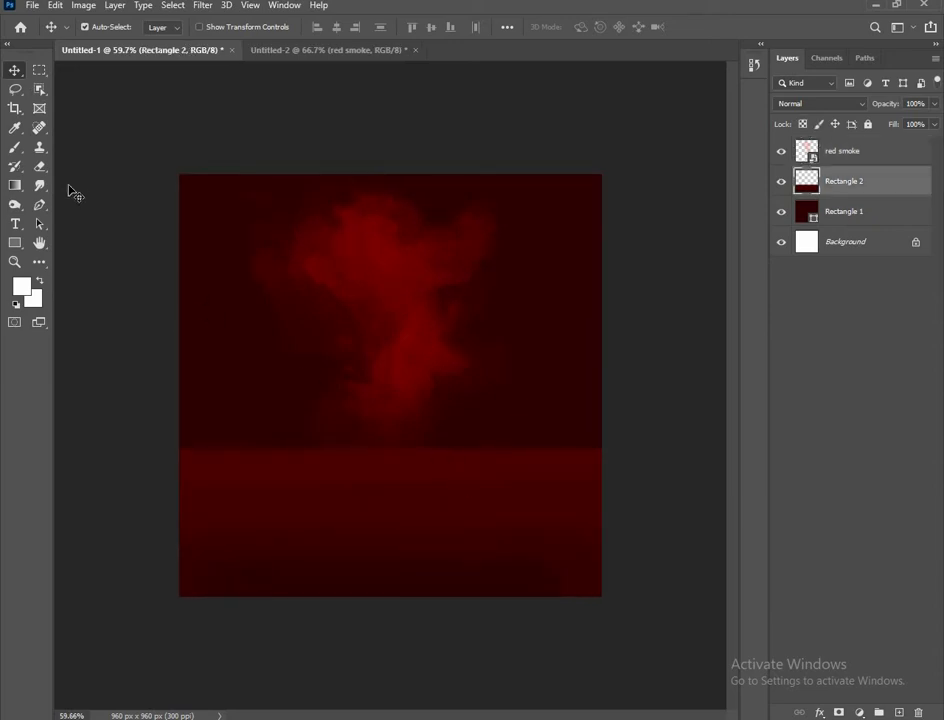
Erase along the floor band's top edge with a size-100 eraser at 39% opacity
click(38, 165)
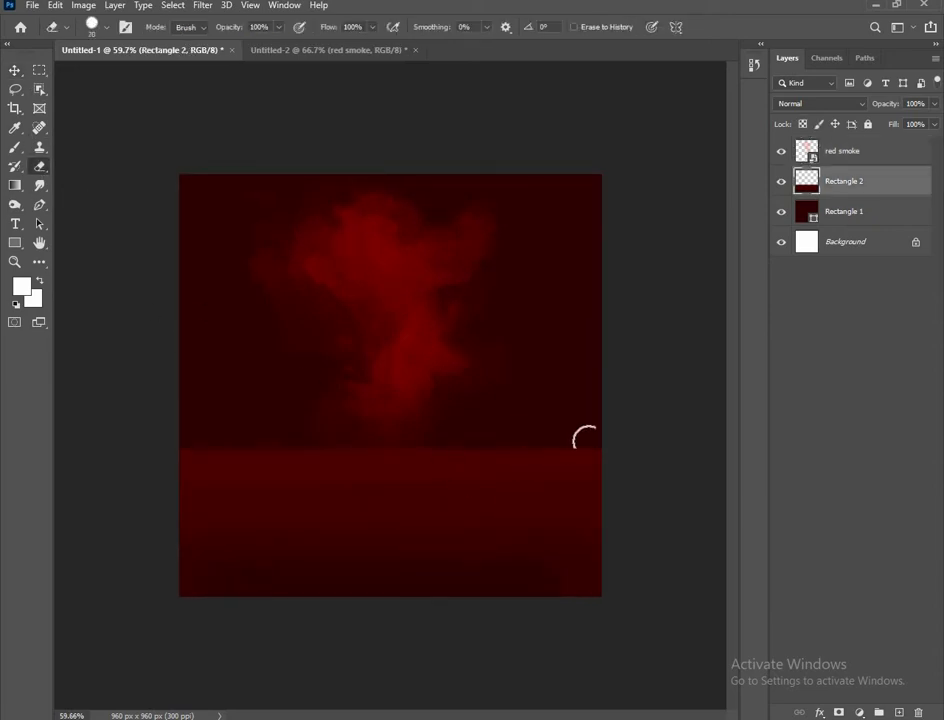
drag(860, 114, 858, 114)
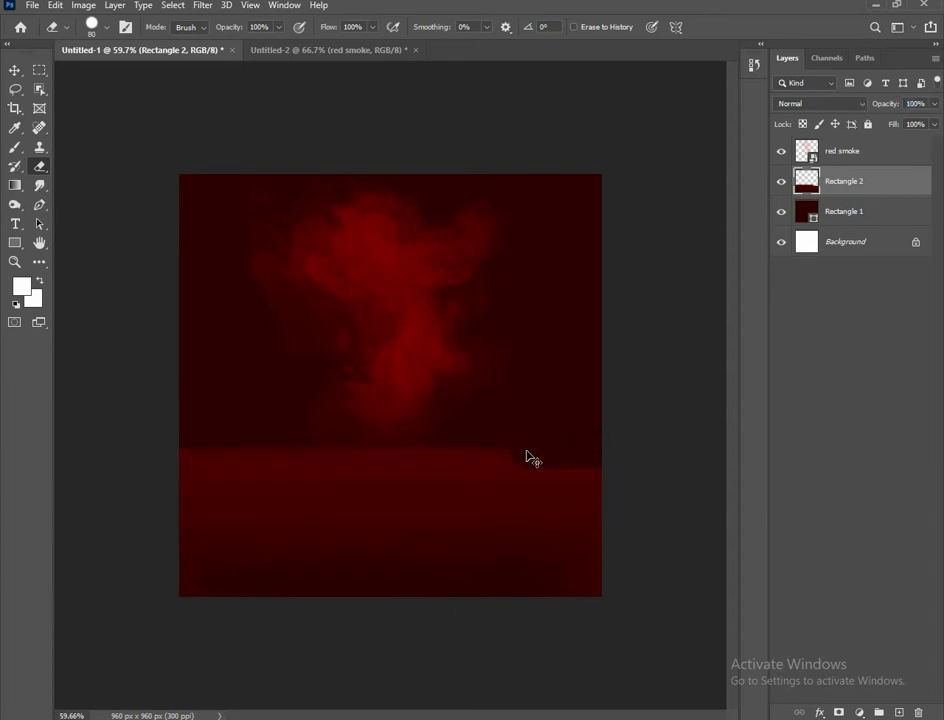
drag(232, 28, 186, 35)
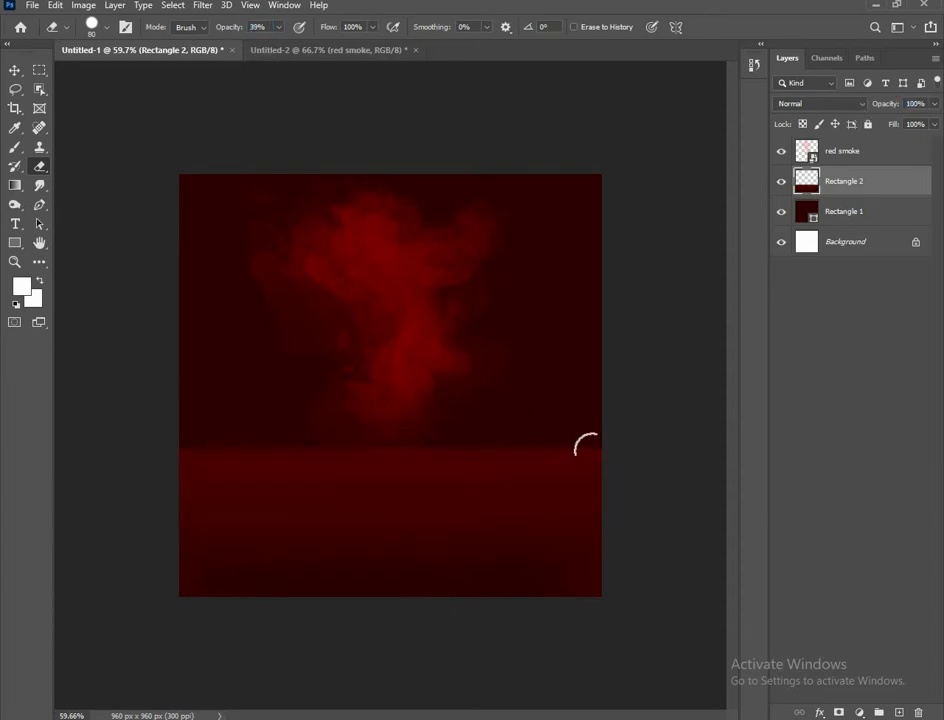
key(bracketright)
key(bracketright)
mouse_move(564, 458)
mouse_down()
mouse_move(147, 453)
mouse_move(654, 461)
mouse_up()
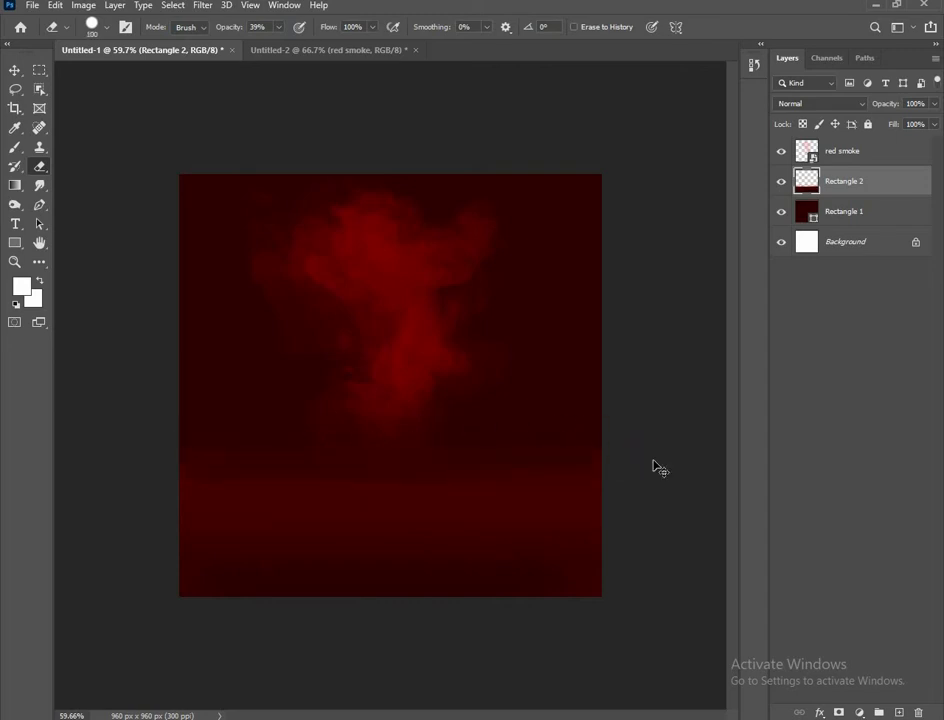
key(v)
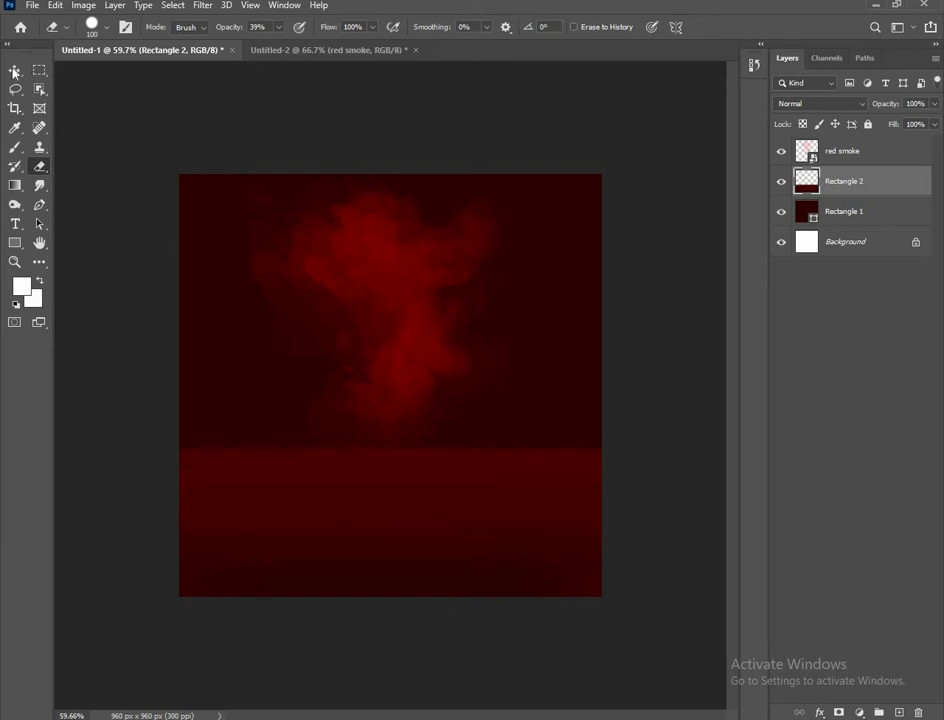
key(ctrl+alt+a)
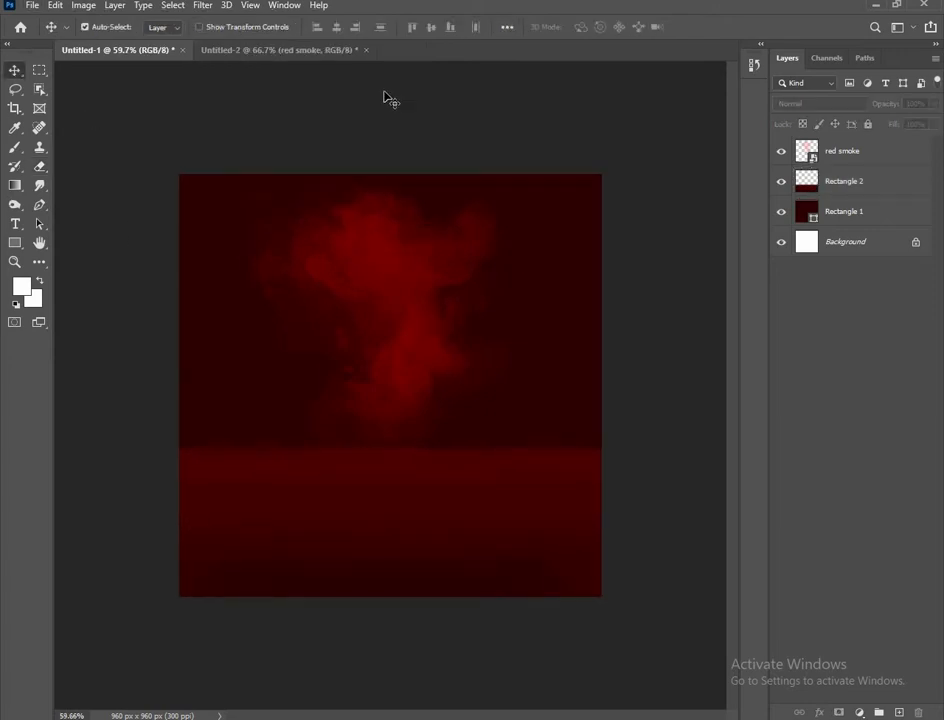
Bring the fire image from Untitled-2 into the poster, enlarged and centred
click(317, 51)
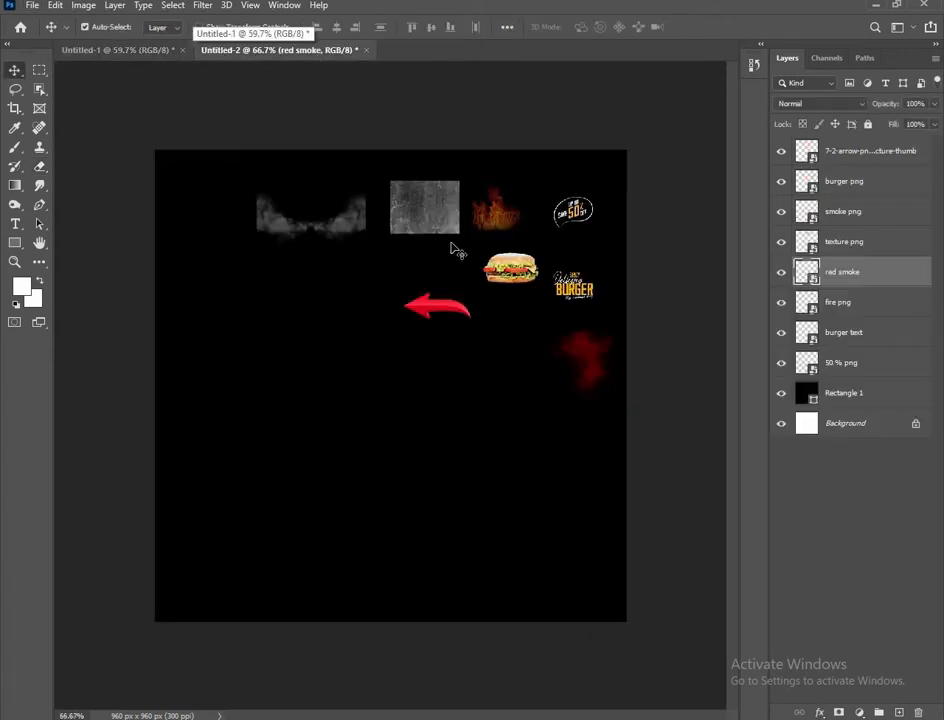
drag(488, 212, 358, 318)
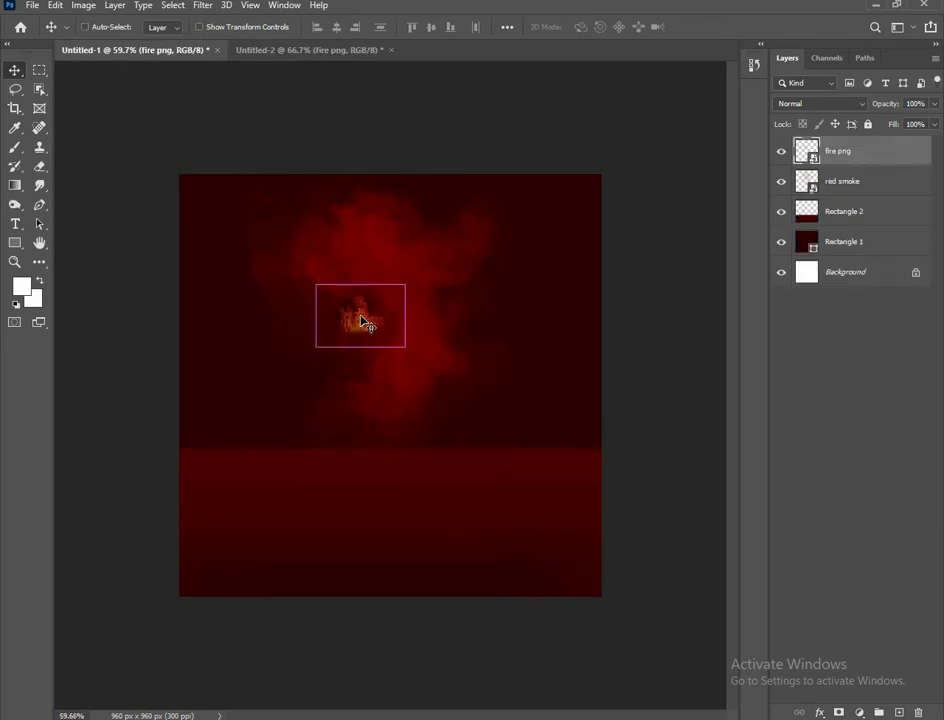
drag(429, 324, 516, 327)
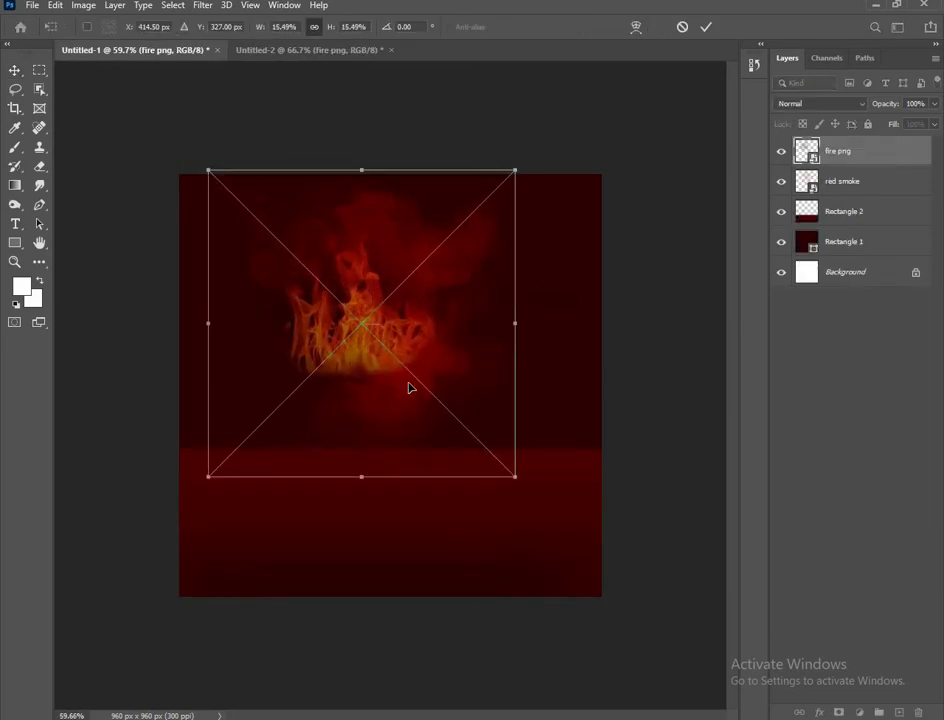
mouse_move(411, 386)
mouse_down()
mouse_move(407, 394)
mouse_move(413, 369)
mouse_move(415, 407)
mouse_up()
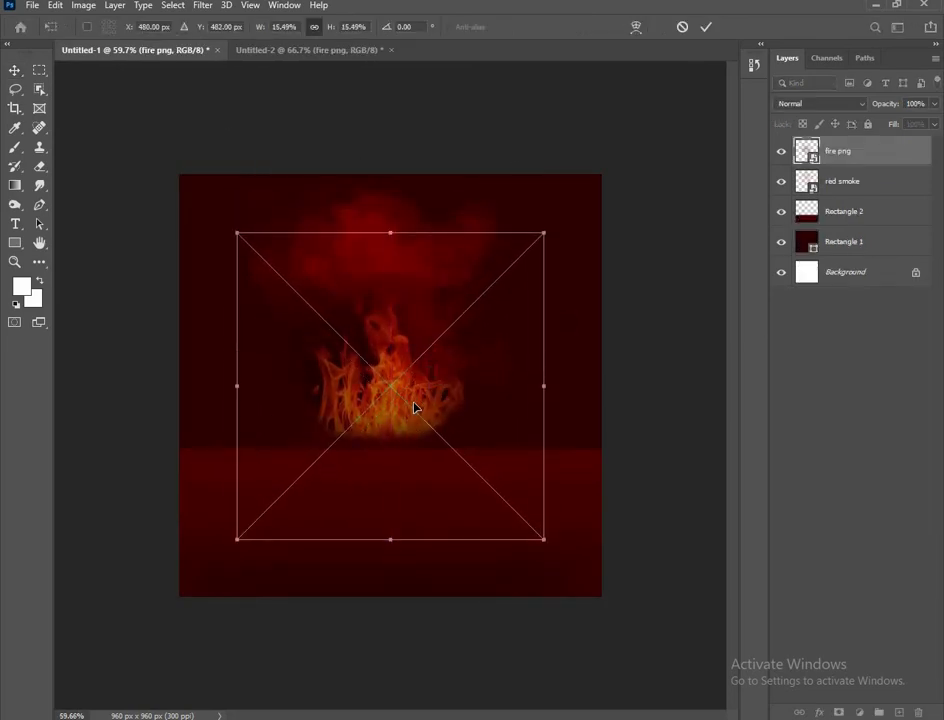
click(706, 27)
click(662, 202)
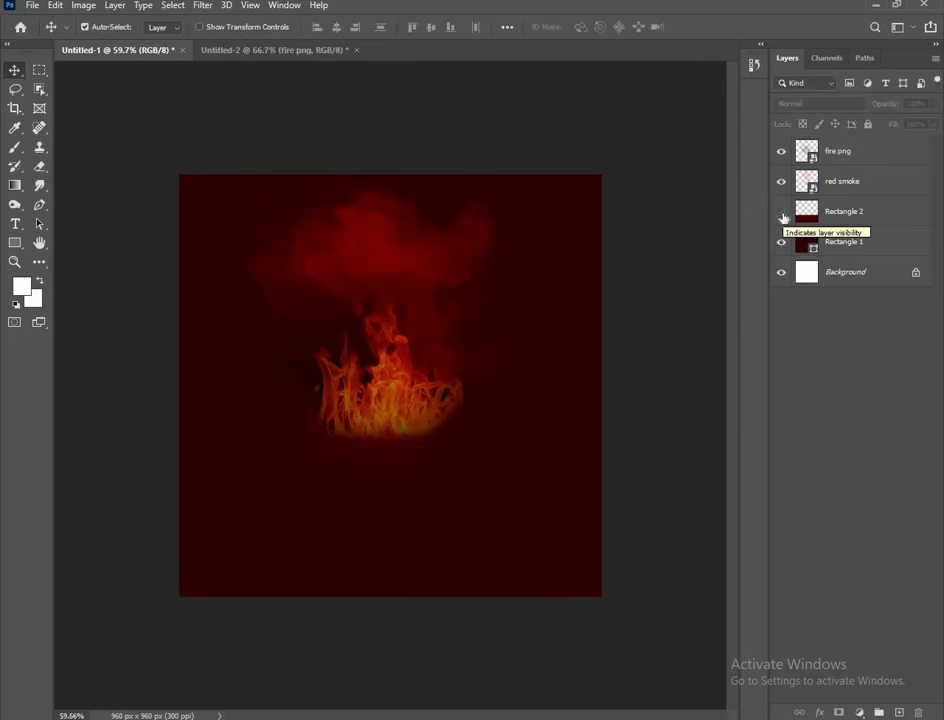
Rasterize Rectangle 1 and lighten its background using a size-200 Dodge brush
right_click(16, 149)
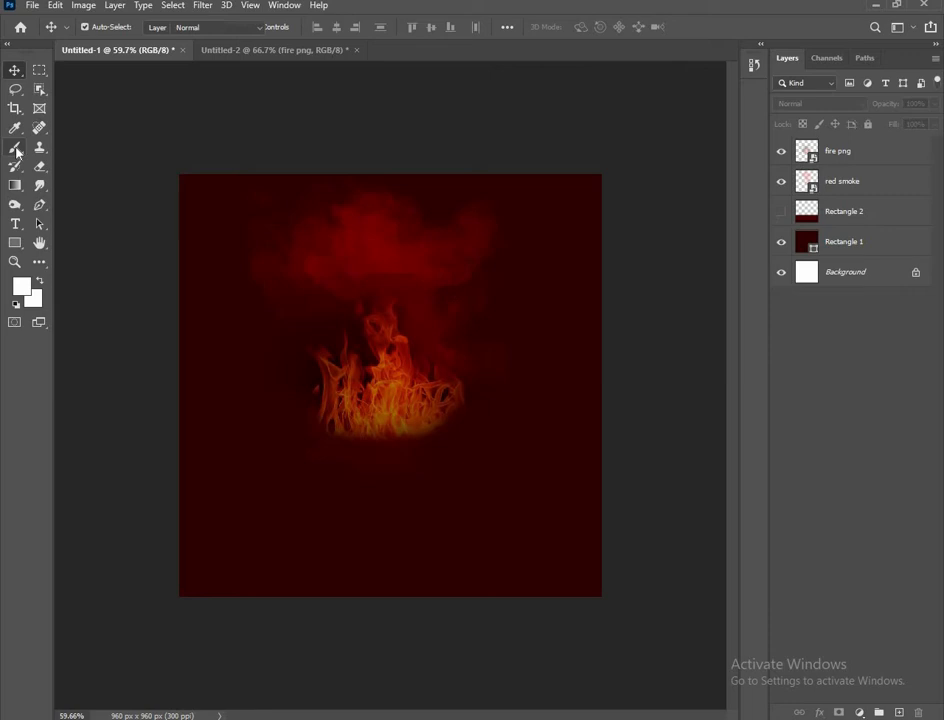
right_click(16, 208)
click(75, 204)
click(466, 331)
key(Return)
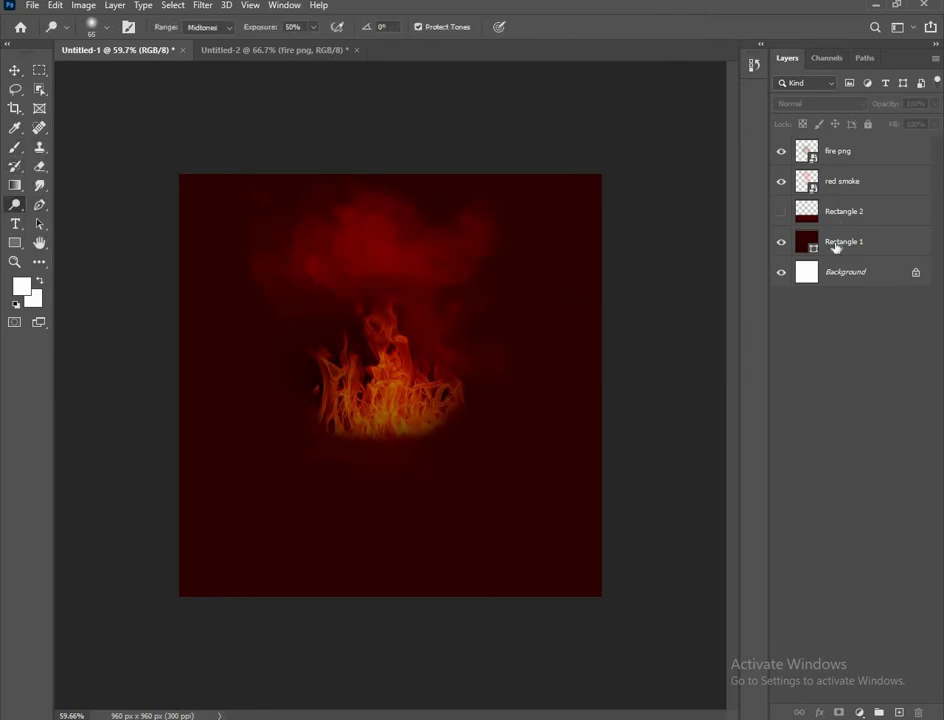
click(836, 244)
click(416, 276)
click(416, 276)
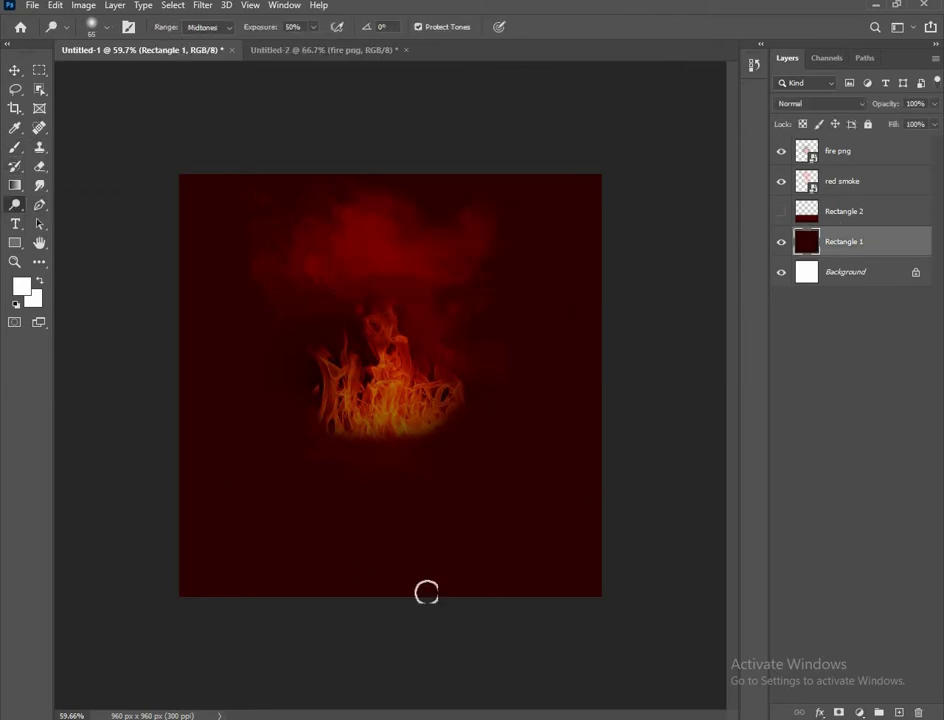
key(bracketright)
key(bracketright)
key(bracketright)
key(bracketright)
key(bracketright)
key(bracketright)
key(bracketright)
key(bracketright)
click(15, 70)
click(127, 233)
scroll(277, 395, down, 1)
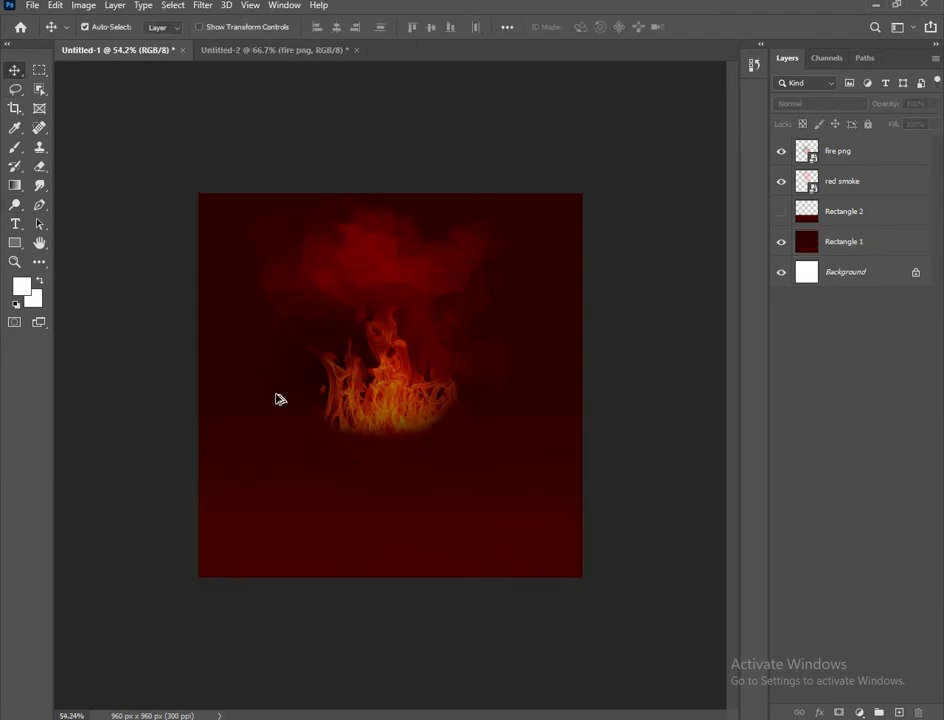
scroll(277, 395, up, 1)
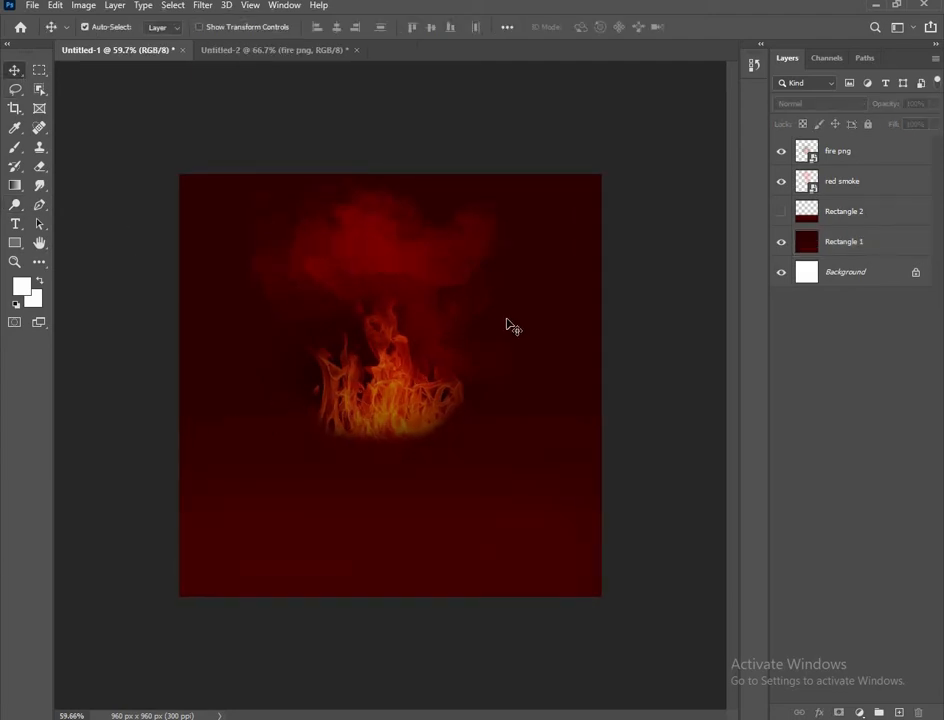
Bring the smoke image into the poster and stretch it across the lower half
click(293, 53)
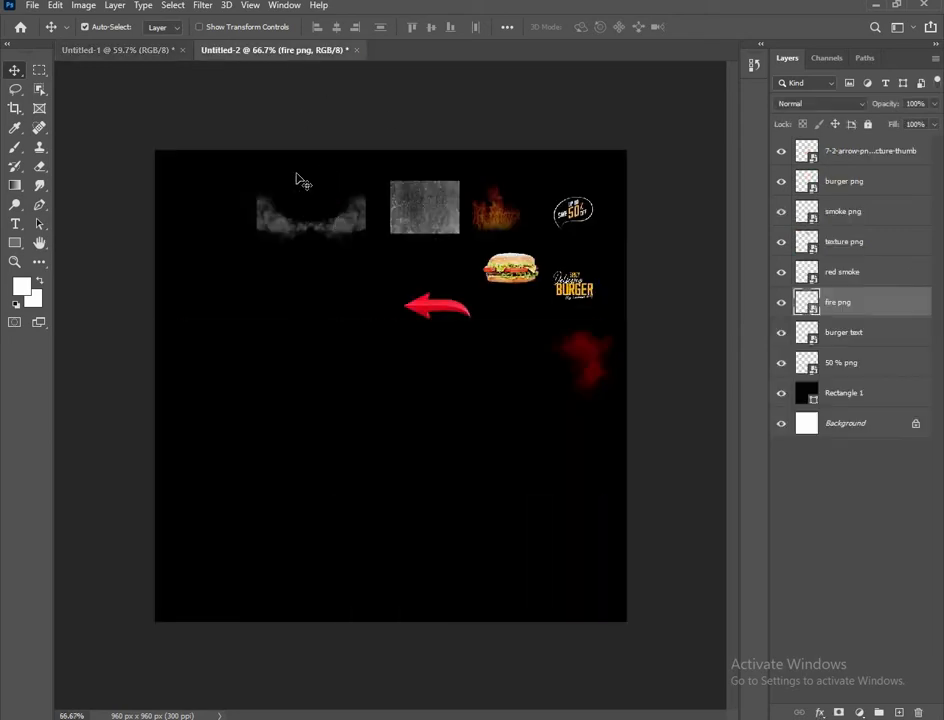
drag(302, 190, 628, 495)
key(ctrl+t)
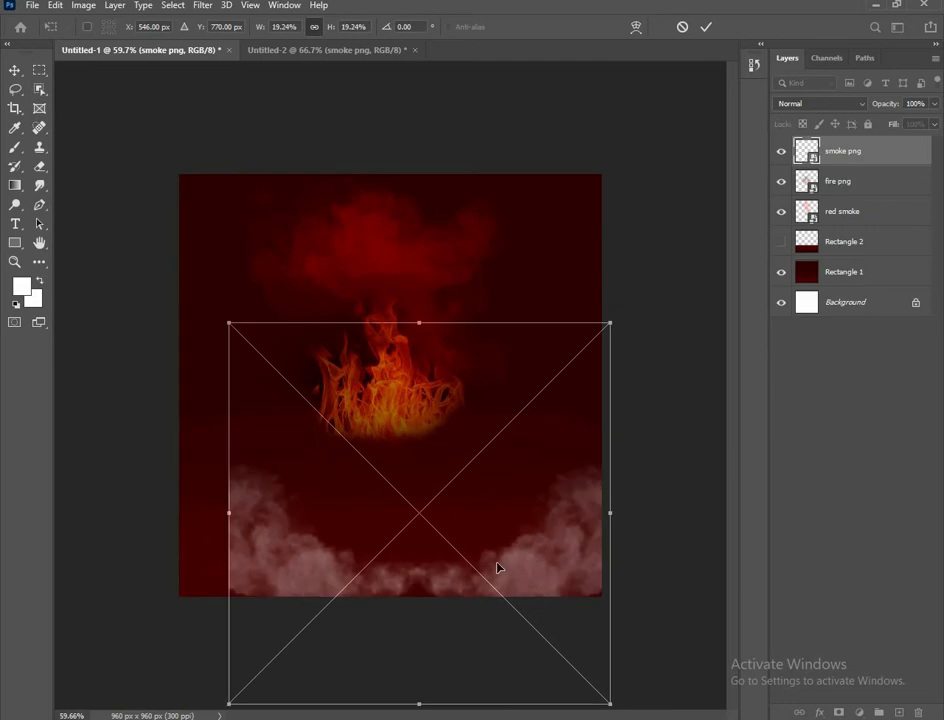
drag(497, 564, 469, 544)
drag(565, 461, 607, 449)
drag(521, 521, 539, 480)
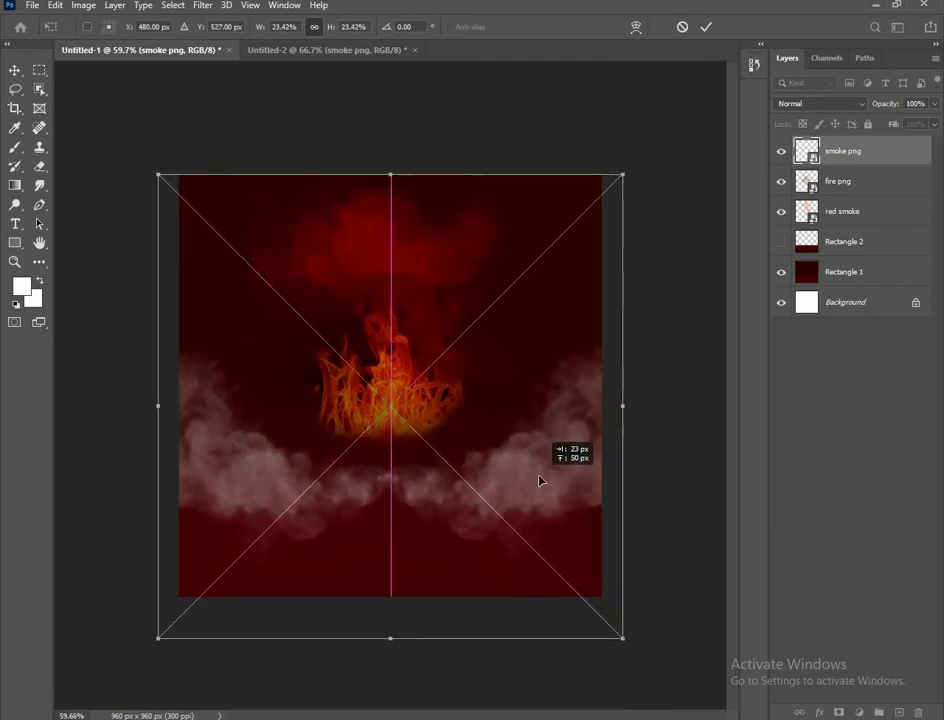
click(706, 27)
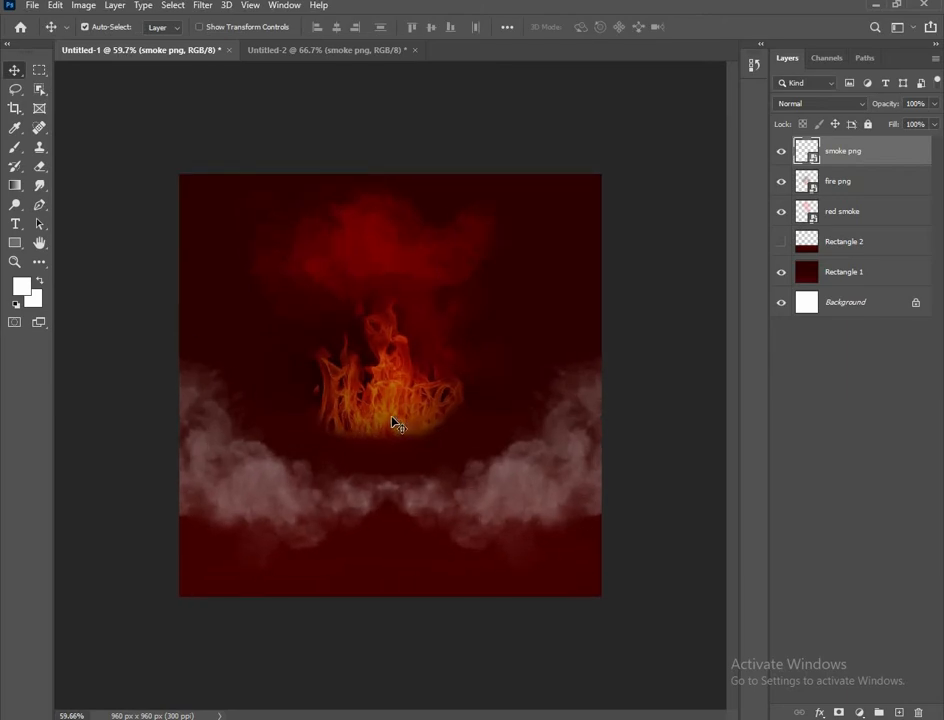
click(320, 52)
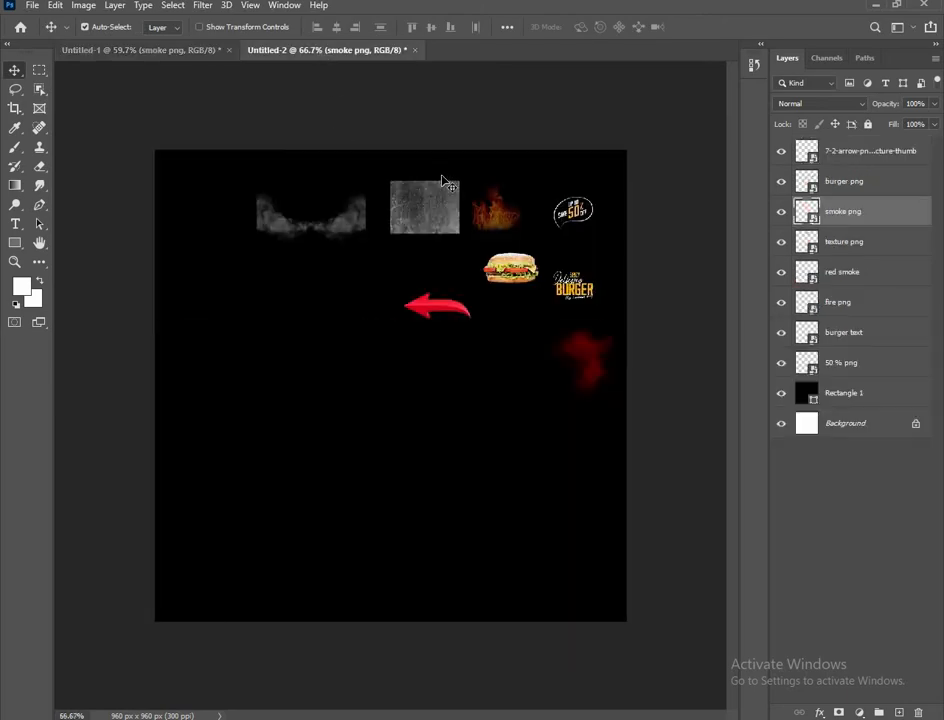
Bring the texture image into the poster and set its blend mode to Overlay
drag(445, 183, 527, 312)
key(ctrl+t)
drag(403, 333, 427, 328)
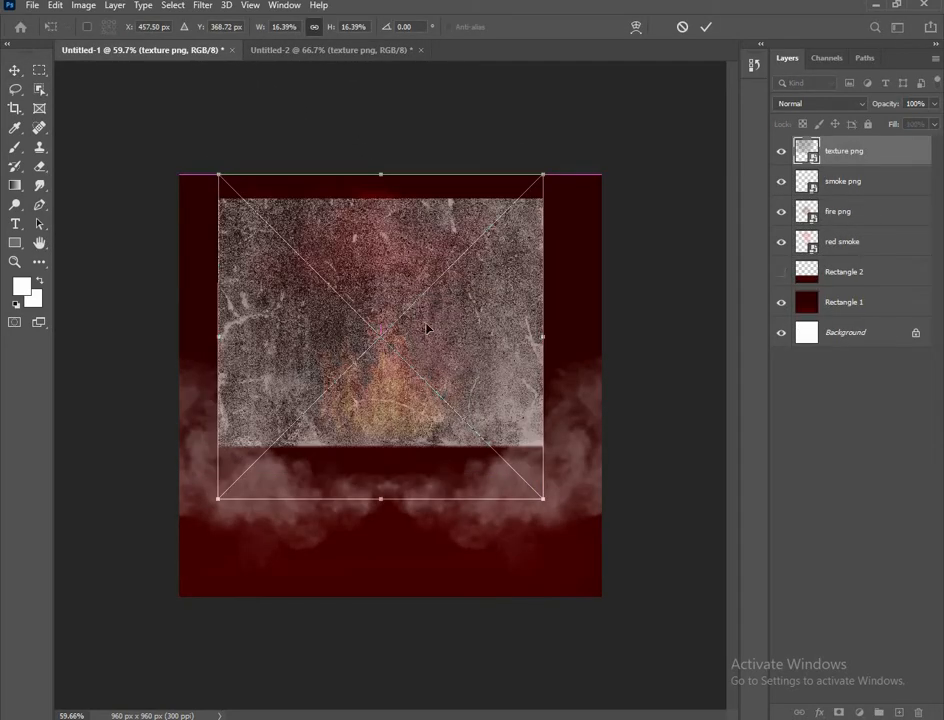
click(706, 27)
click(785, 104)
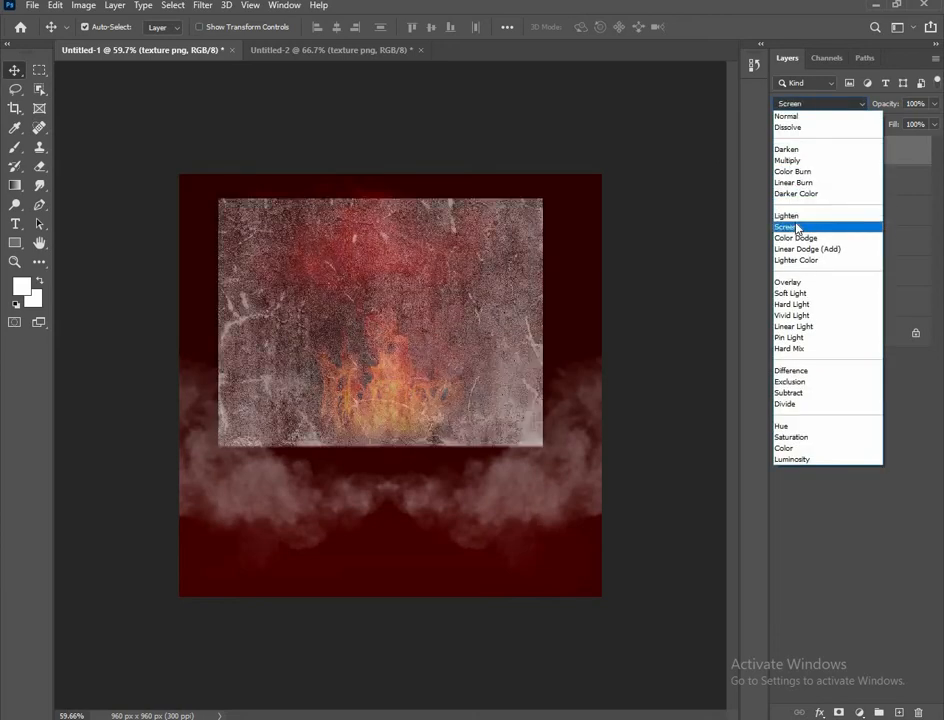
click(789, 283)
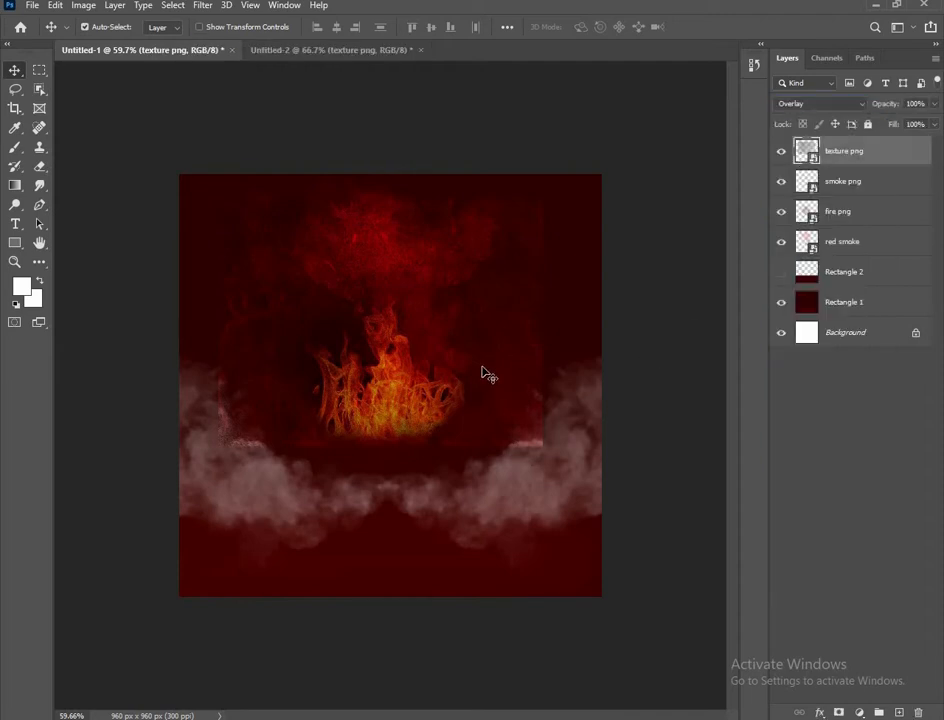
Stretch the texture edge to edge across the poster, from the top edge downward
key(ctrl+t)
drag(222, 337, 179, 335)
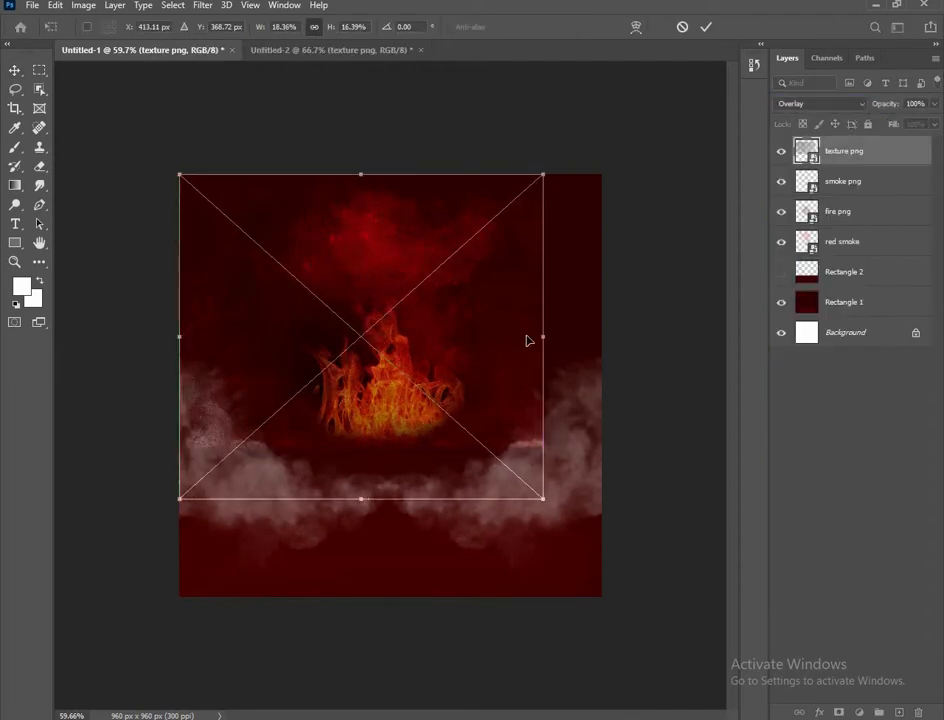
drag(543, 337, 605, 335)
drag(460, 345, 459, 327)
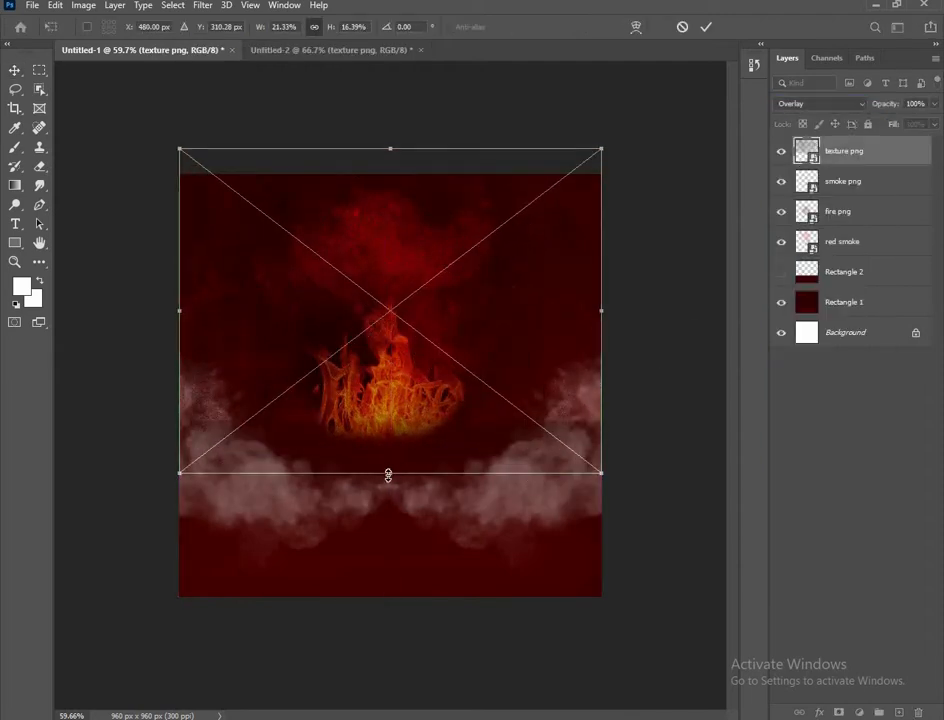
drag(390, 474, 390, 510)
click(707, 28)
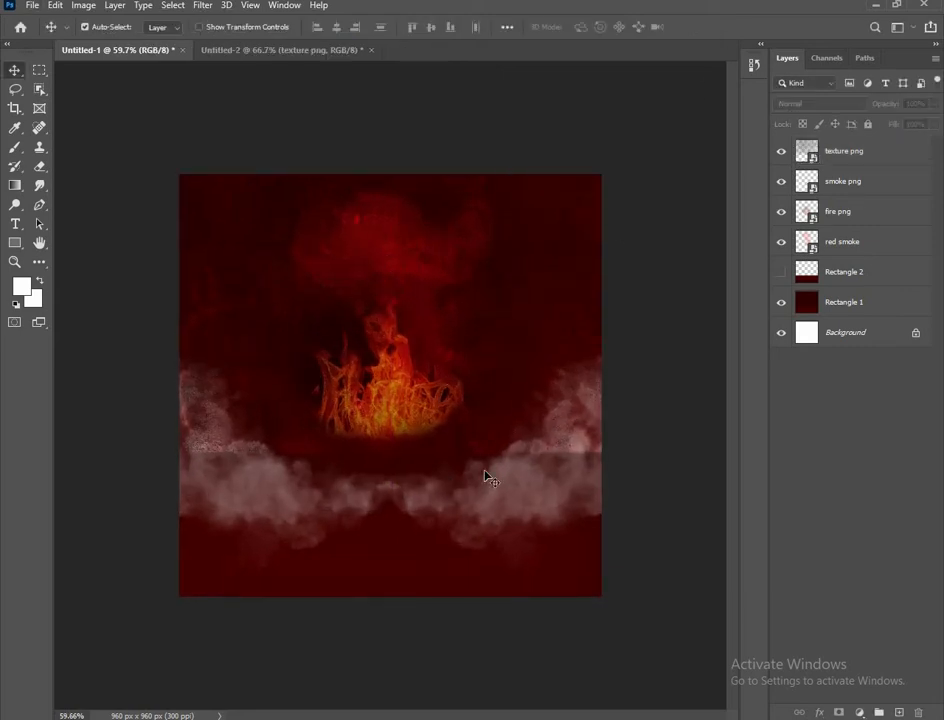
Move the smoke, fire and red smoke layers above the texture, with red smoke on top
drag(838, 180, 811, 143)
click(672, 302)
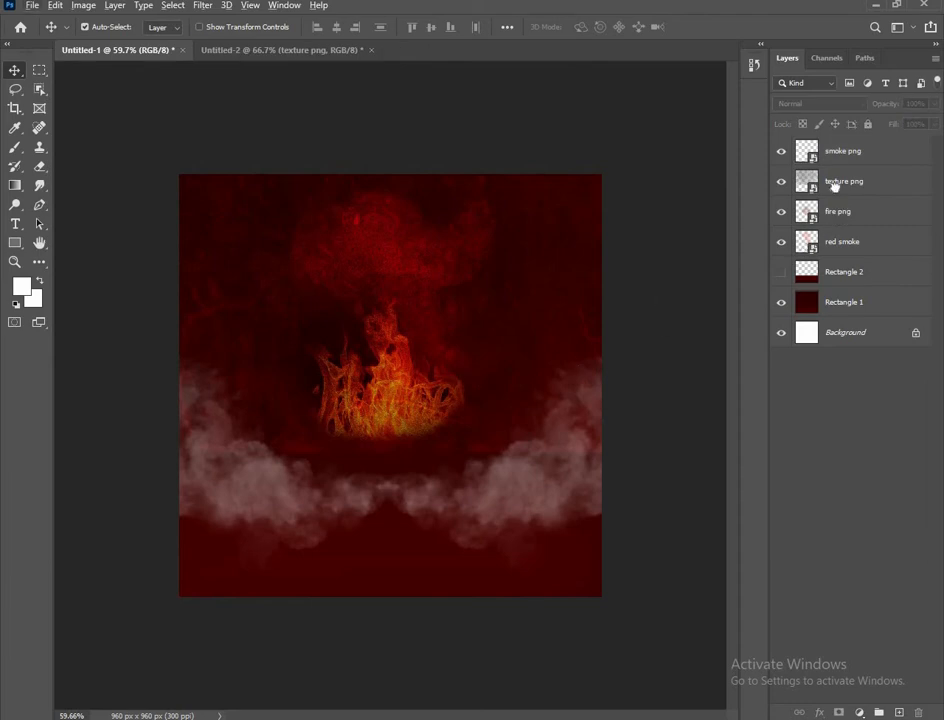
drag(838, 211, 828, 145)
click(657, 281)
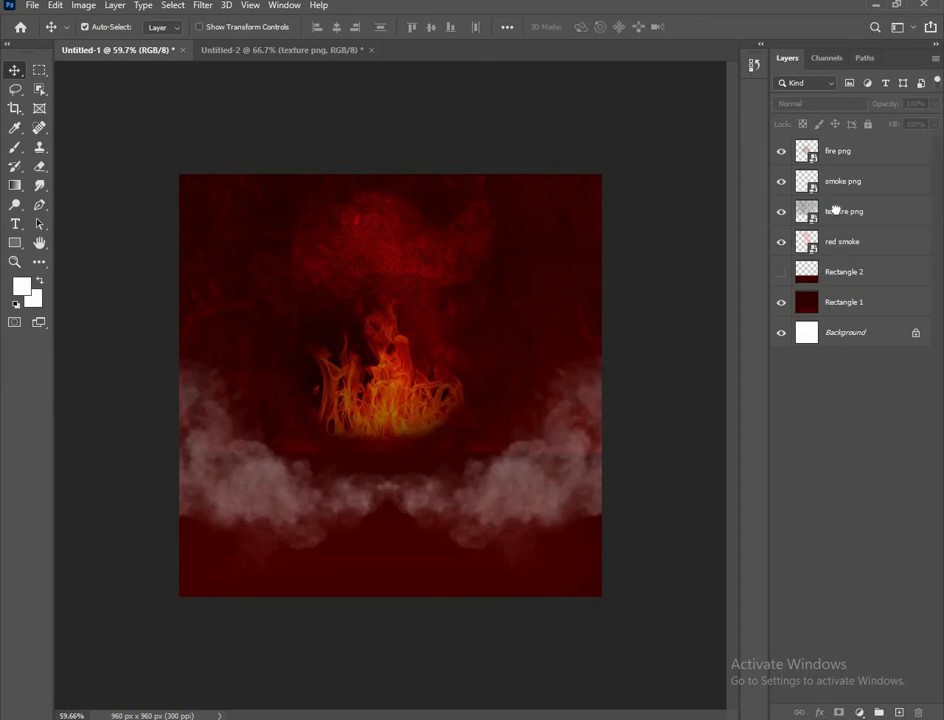
drag(838, 241, 830, 145)
click(655, 265)
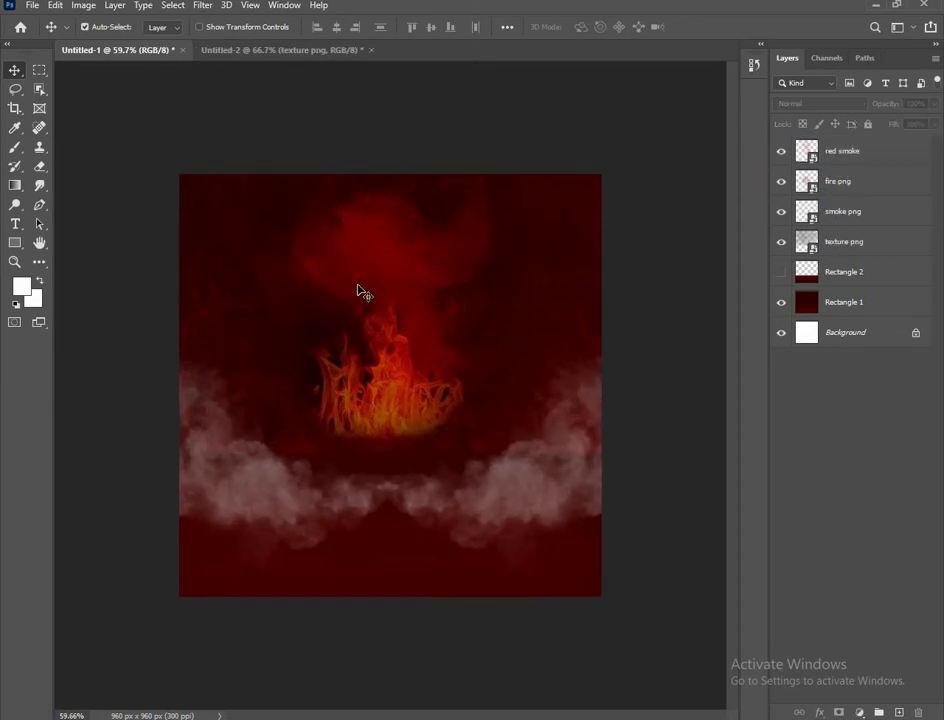
scroll(358, 286, down, 1)
scroll(358, 286, up, 1)
click(293, 50)
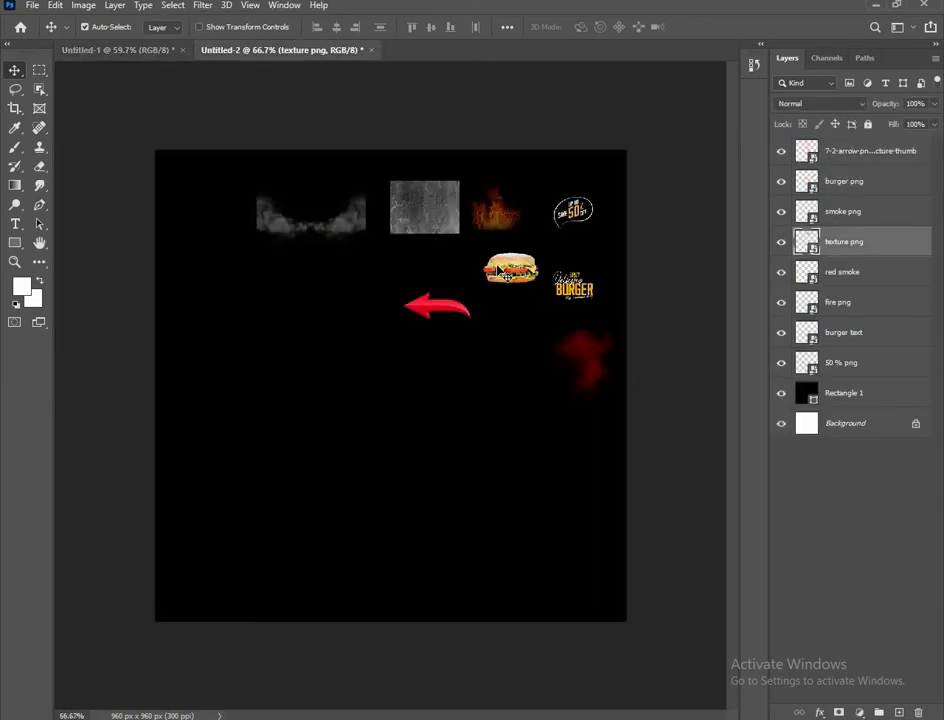
Bring the burger image into the poster, scaled up and centred over the flames
drag(510, 268, 546, 472)
key(ctrl+t)
drag(403, 488, 396, 478)
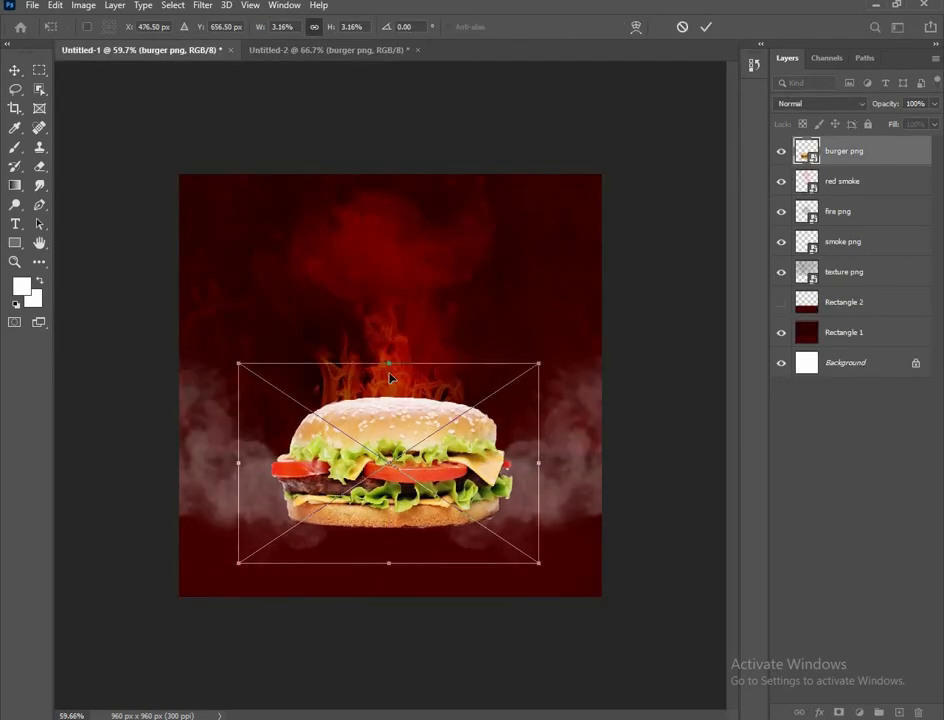
drag(389, 363, 386, 336)
drag(391, 455, 391, 482)
click(705, 28)
click(631, 287)
scroll(371, 510, down, 1)
scroll(371, 510, up, 1)
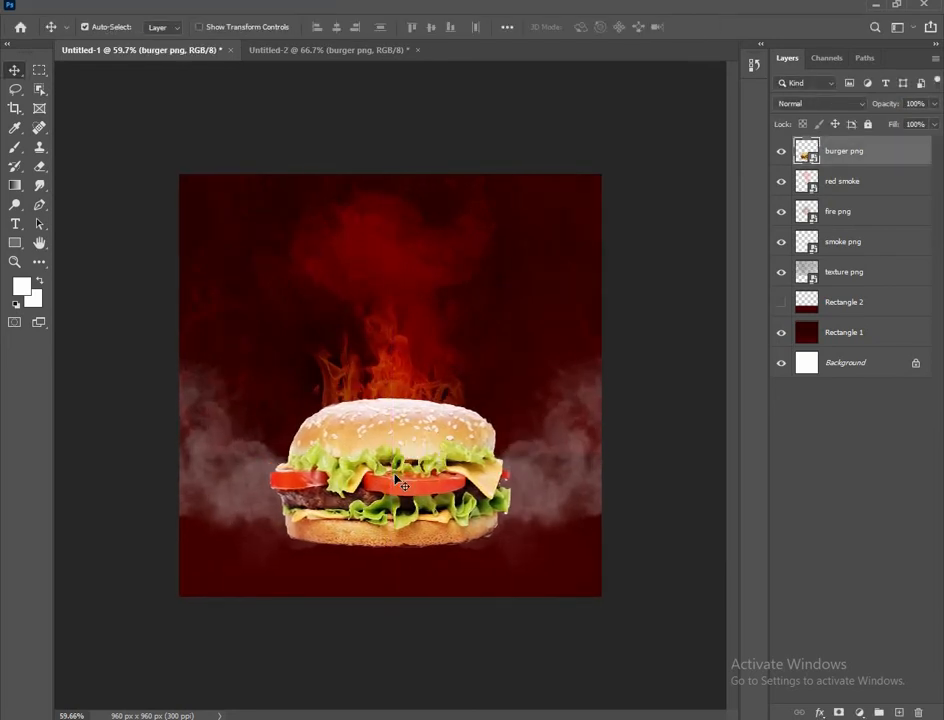
Rasterize the burger layer by starting to paint on it with the Burn Tool
click(15, 148)
right_click(15, 205)
click(62, 219)
click(415, 567)
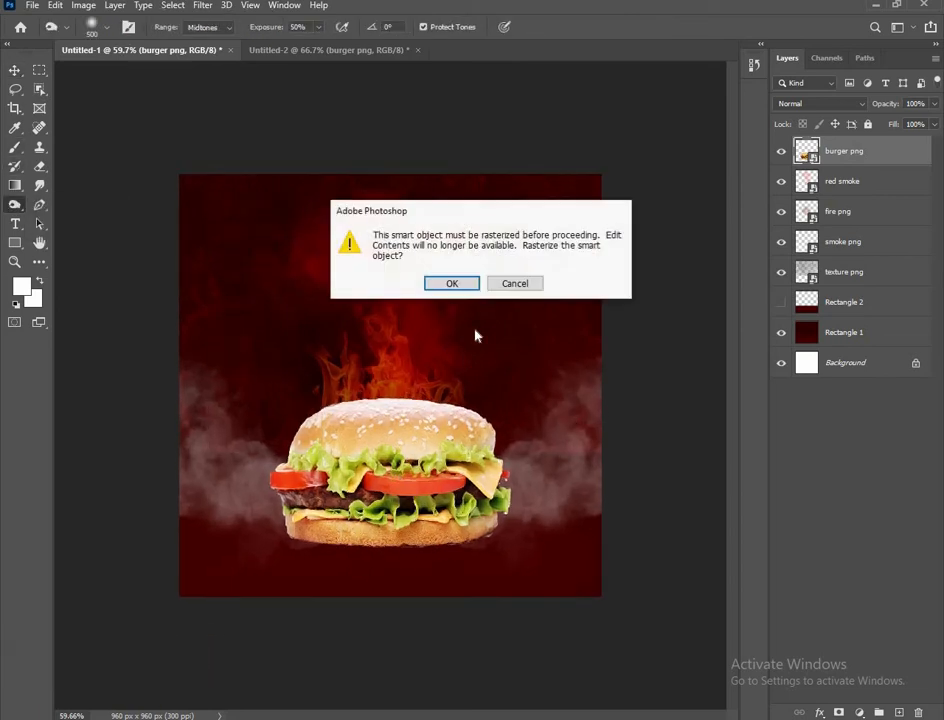
click(451, 280)
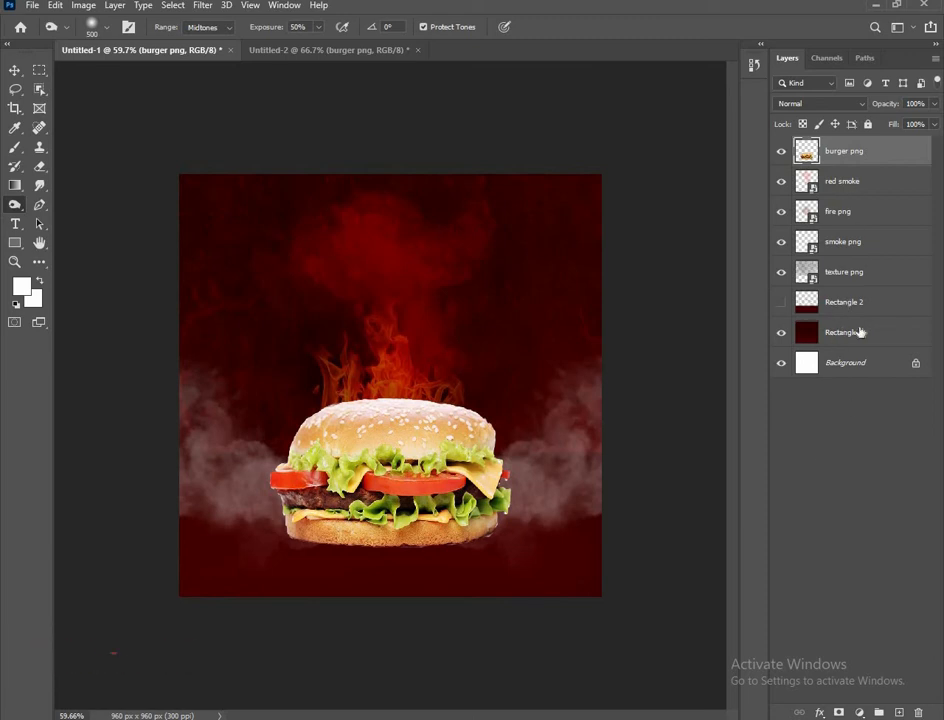
Check Rectangle 1's visibility, then delete the unused Rectangle 2 layer
click(860, 332)
click(781, 333)
click(781, 333)
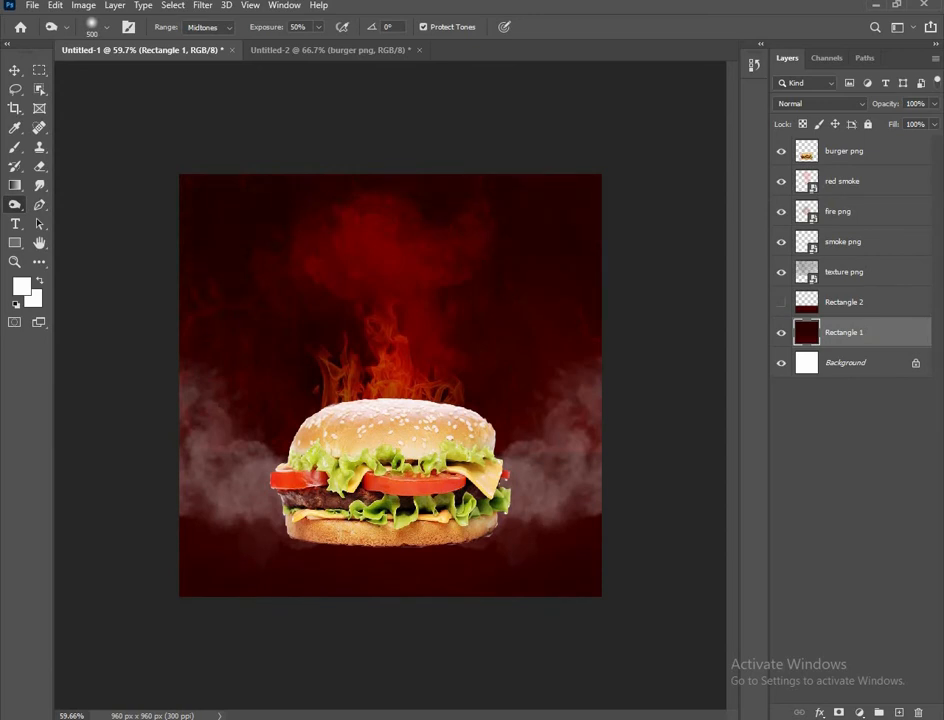
click(15, 70)
click(303, 289)
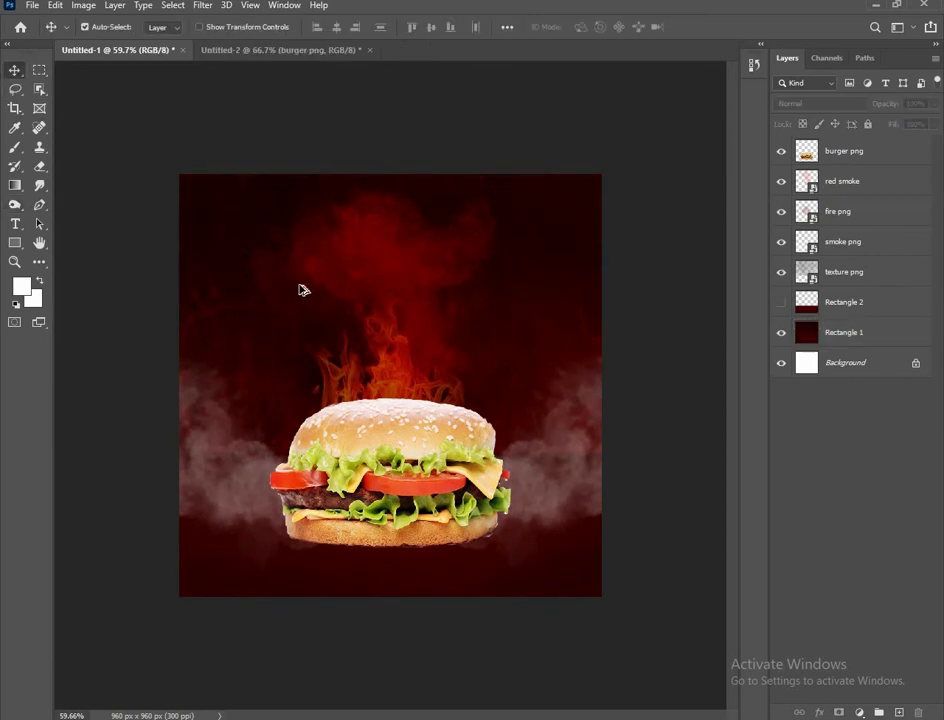
drag(843, 302, 918, 712)
scroll(368, 343, down, 1)
scroll(368, 343, up, 1)
Open the burger png layer in the Camera Raw Filter
click(382, 424)
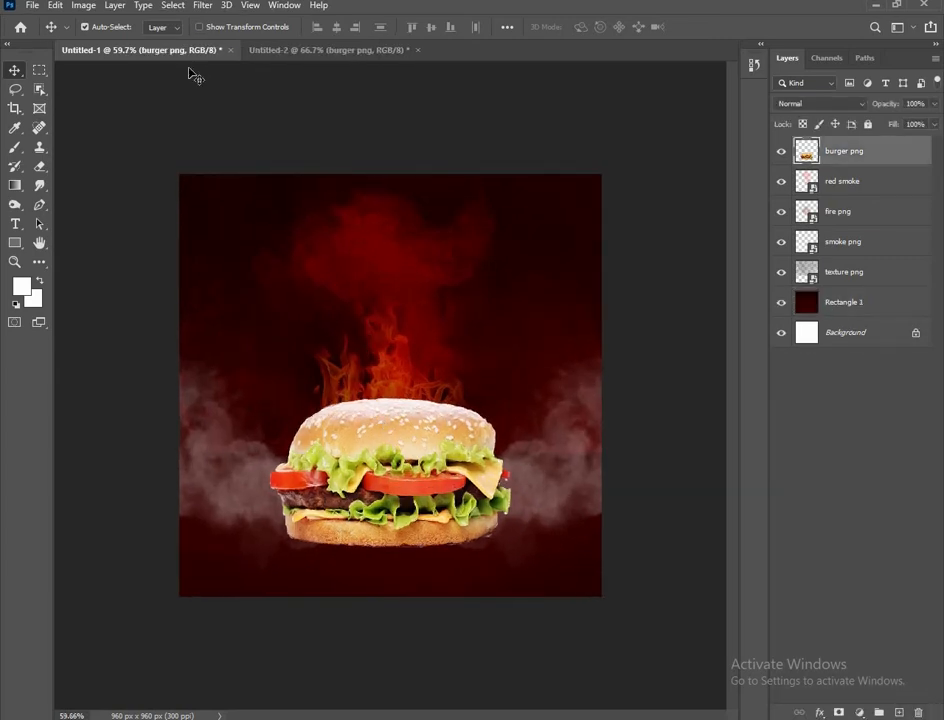
click(202, 7)
click(226, 94)
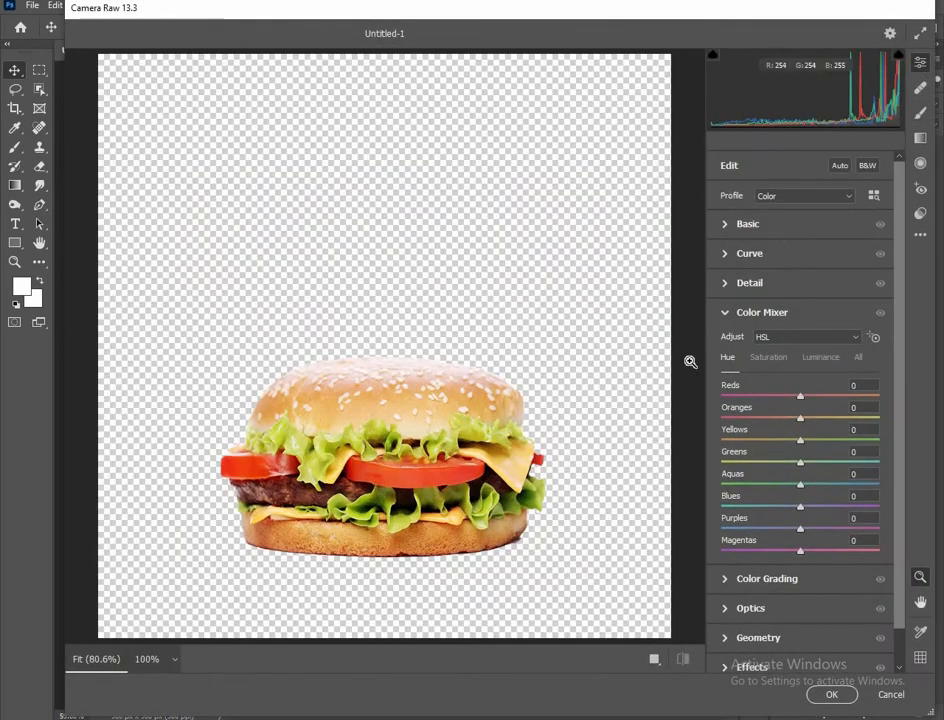
Give the burger Exposure -1.05, Contrast +28 and Clarity +14 in Camera Raw
click(786, 226)
drag(799, 344, 822, 366)
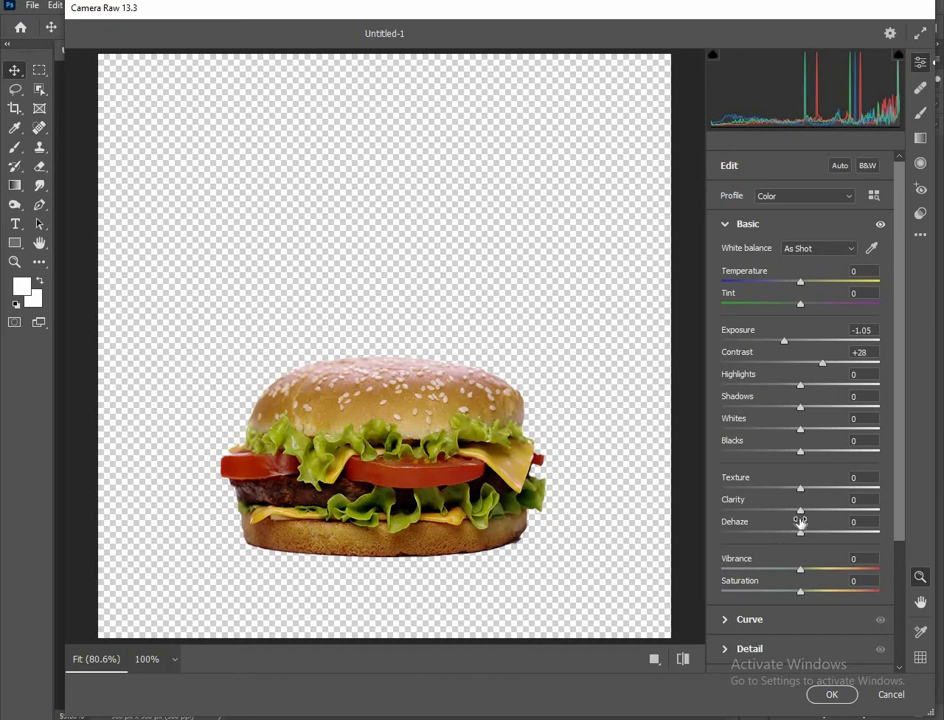
mouse_move(800, 511)
mouse_down()
mouse_move(817, 510)
mouse_move(809, 513)
mouse_up()
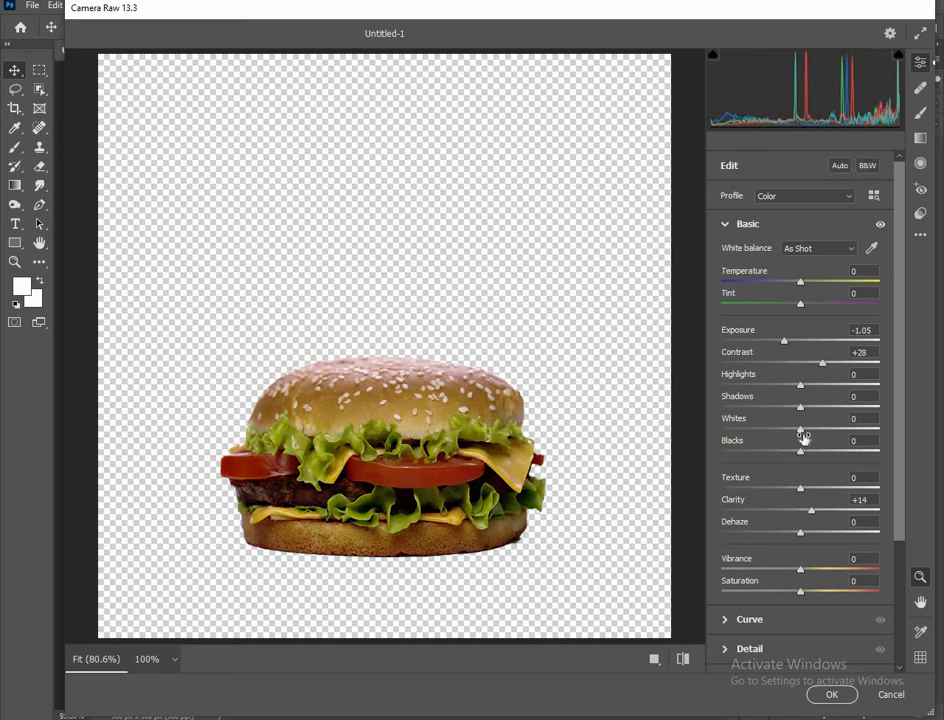
click(831, 694)
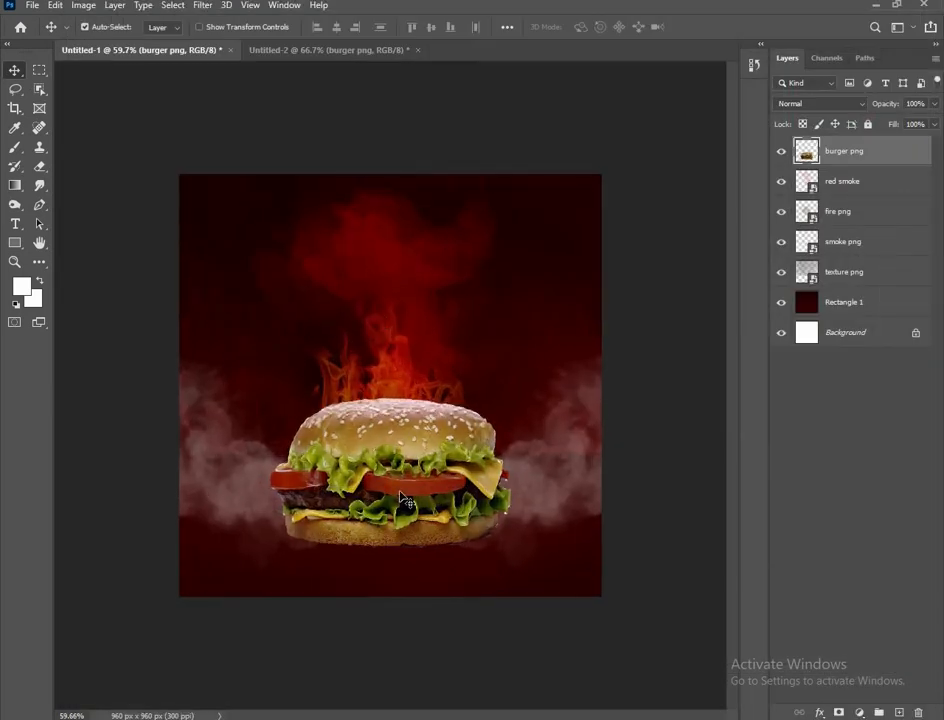
Add a clipped Color Balance layer with Cyan–Red midtones at +23
click(859, 712)
click(860, 527)
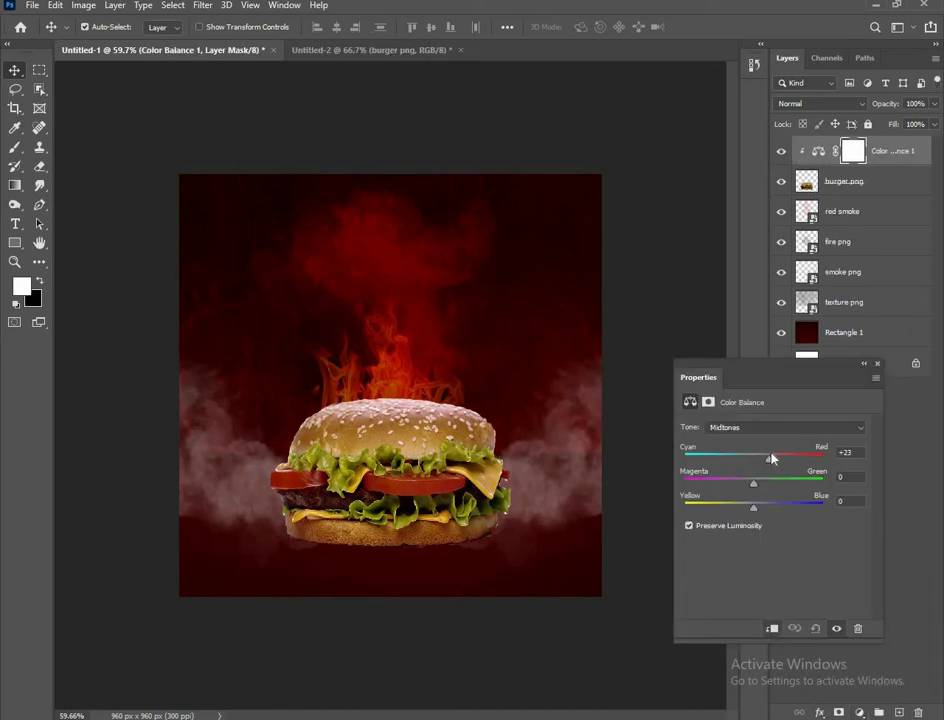
click(876, 364)
click(465, 403)
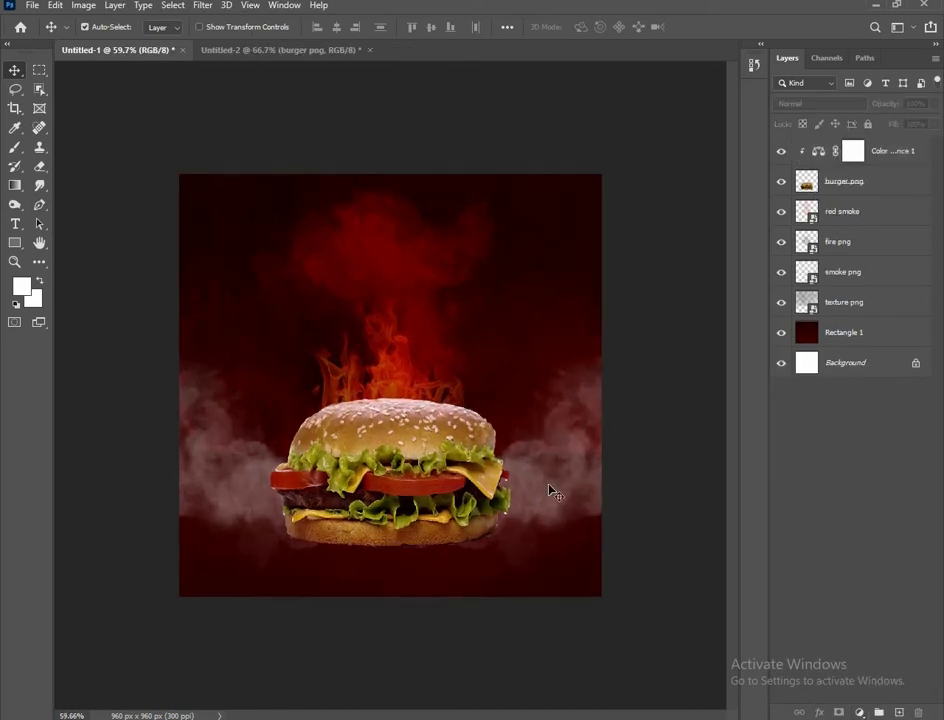
click(858, 340)
Select the Burn tool and adjust its brush size smaller, then larger
drag(15, 204, 48, 220)
click(48, 220)
scroll(390, 385, up, 3)
key([)
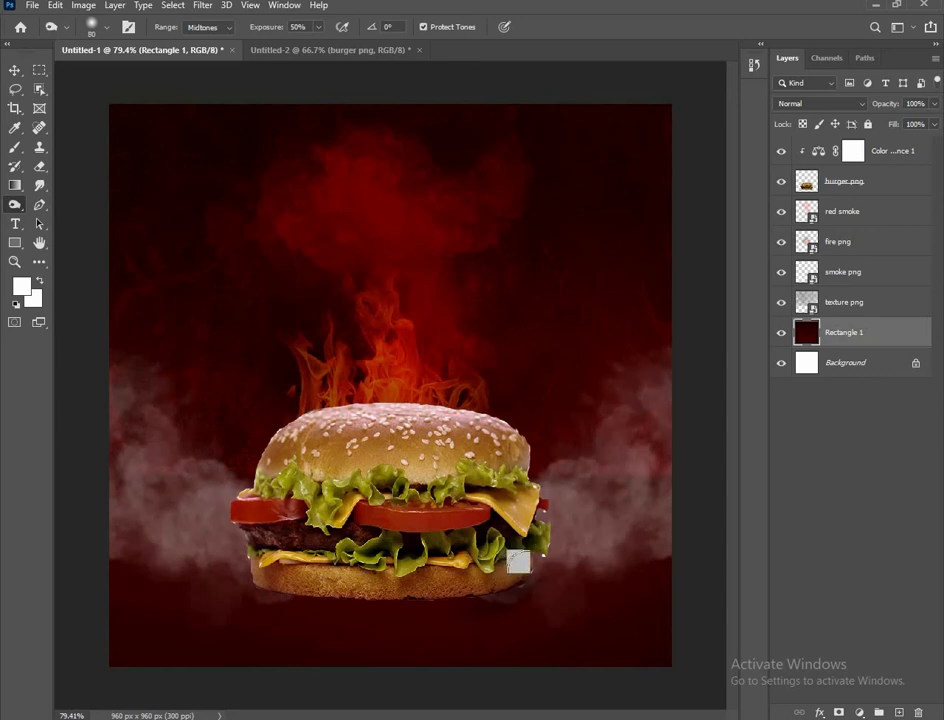
key(])
key(])
key(])
key(])
key(])
key(])
key(])
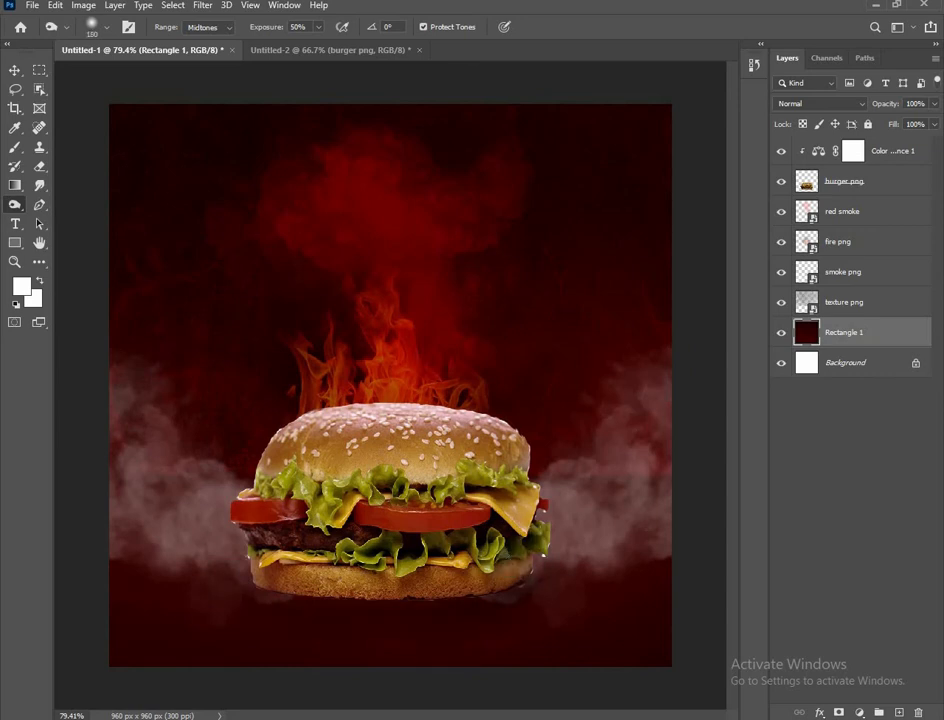
scroll(345, 437, down, 2)
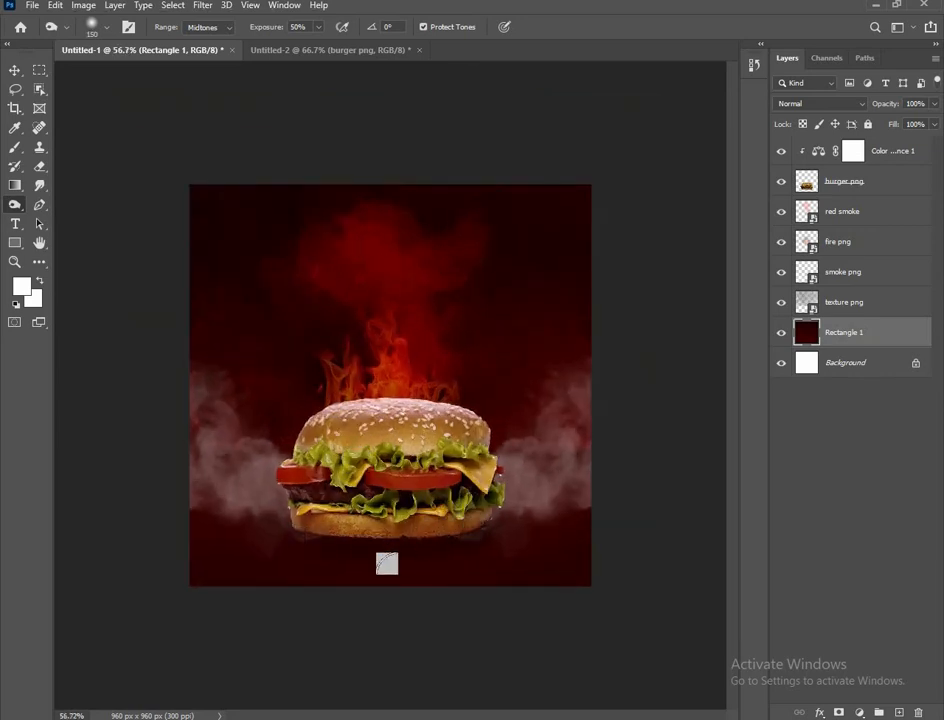
scroll(387, 564, down, 1)
scroll(387, 564, up, 2)
Return to the Move tool, deselect all layers, and add a new empty Layer 1
click(12, 71)
click(130, 267)
scroll(415, 444, down, 2)
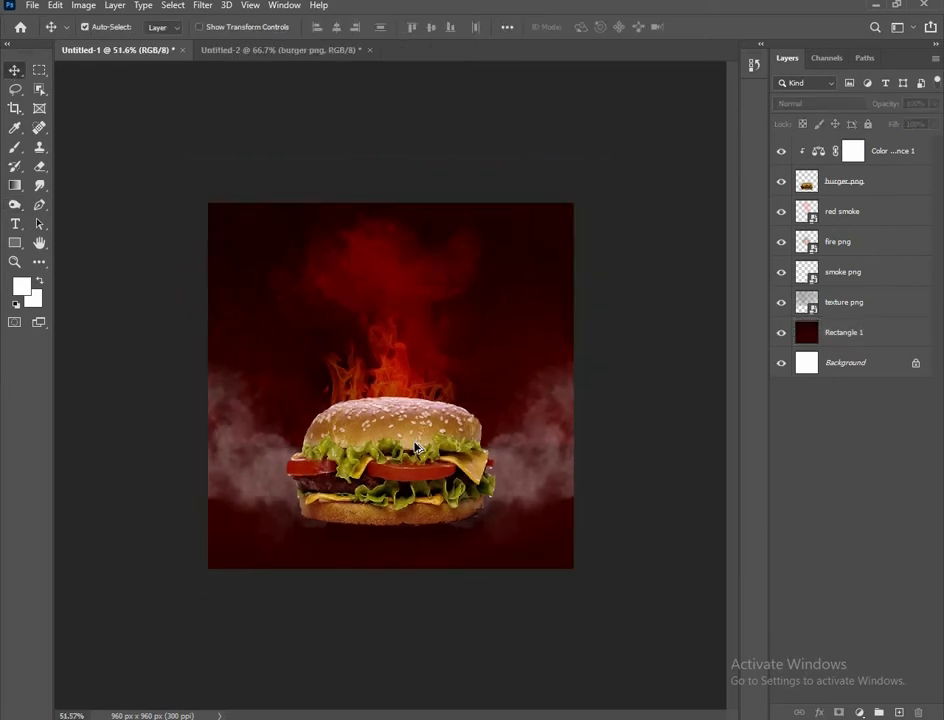
scroll(416, 447, up, 1)
click(898, 712)
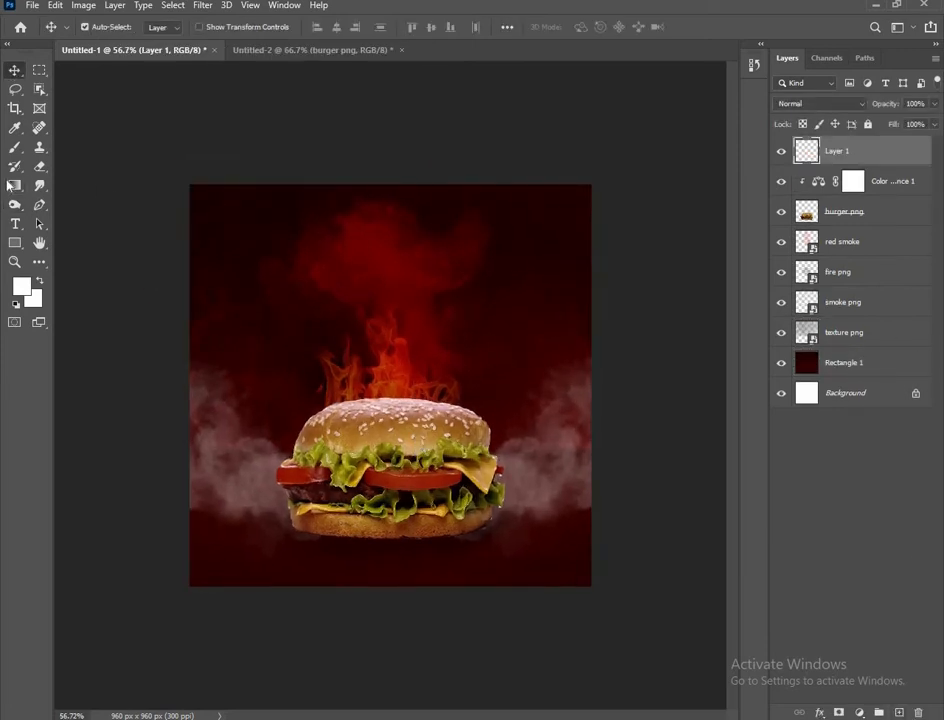
Set the foreground to black and brush a soft shadow on Rectangle 1 under the burger
click(15, 148)
click(21, 289)
drag(511, 314, 482, 337)
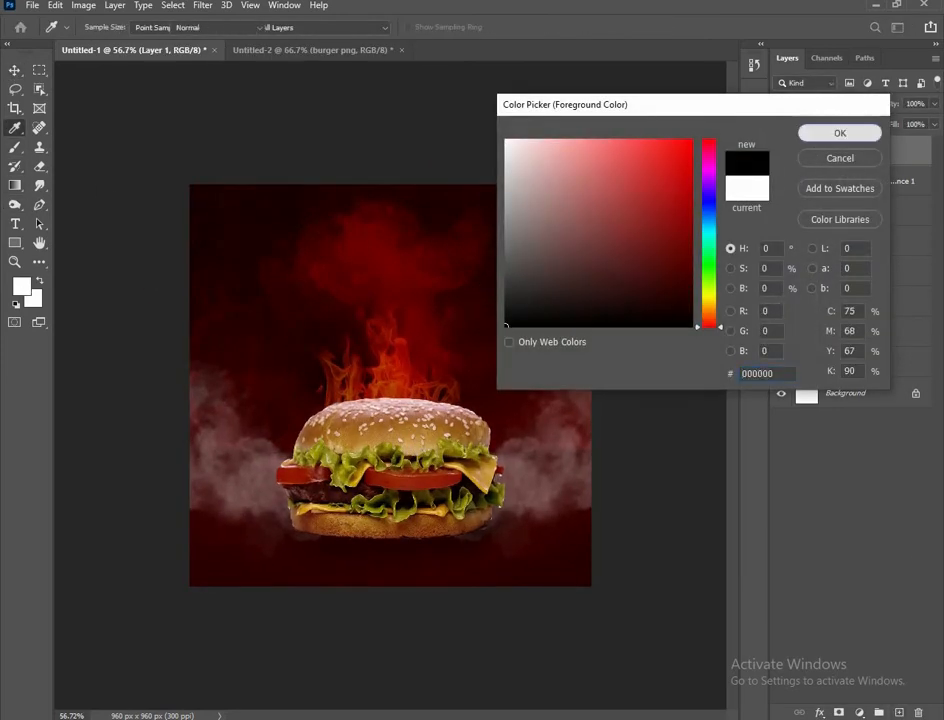
click(815, 137)
click(483, 512)
key(ctrl+z)
click(862, 360)
click(474, 536)
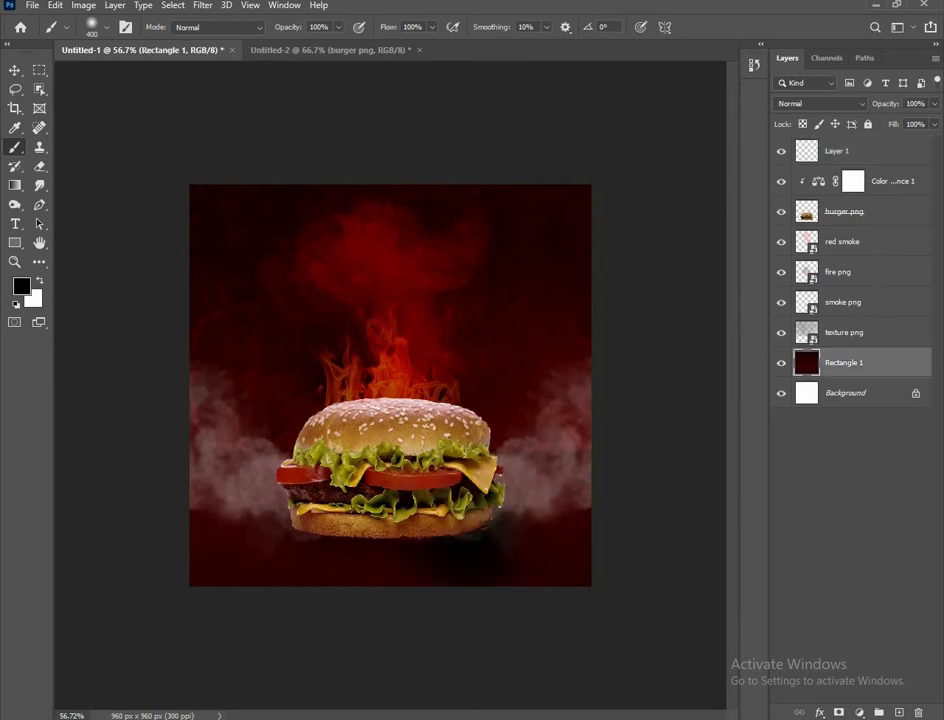
Scale Rectangle 1 to about 123% and shift it, undoing a stray offset copy
click(14, 71)
key(ctrl+t)
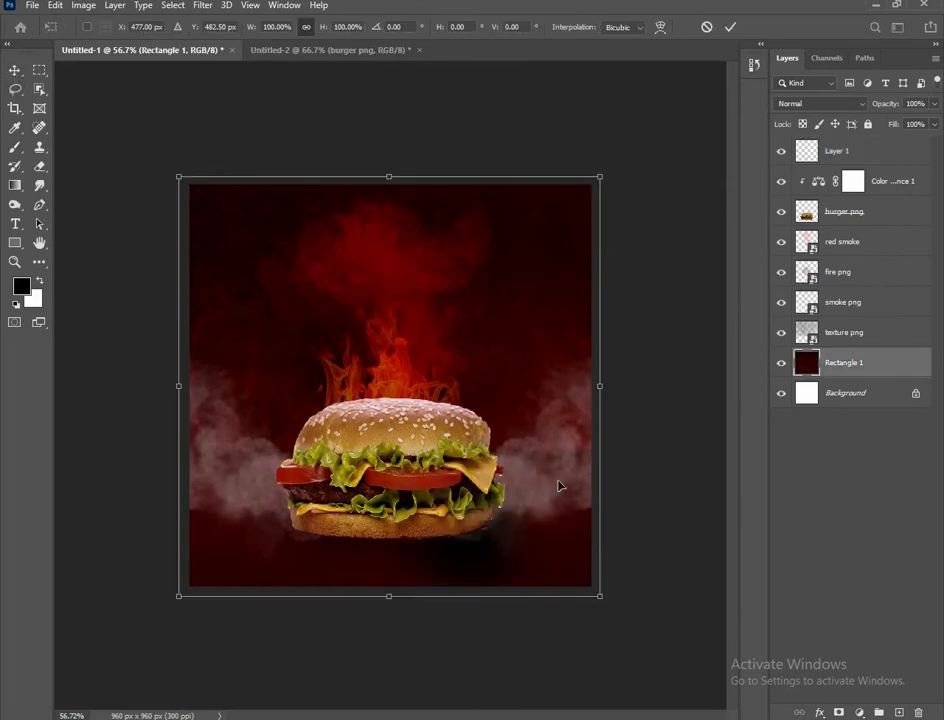
drag(600, 386, 650, 375)
drag(486, 575, 471, 550)
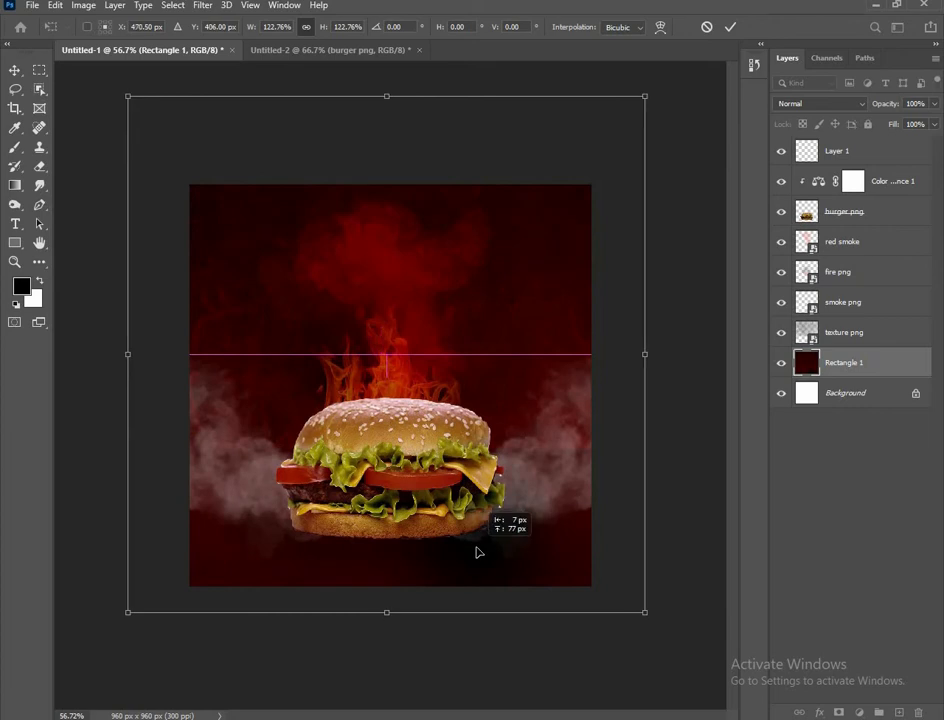
click(729, 27)
drag(323, 557, 335, 553)
click(512, 568)
key(ctrl+z)
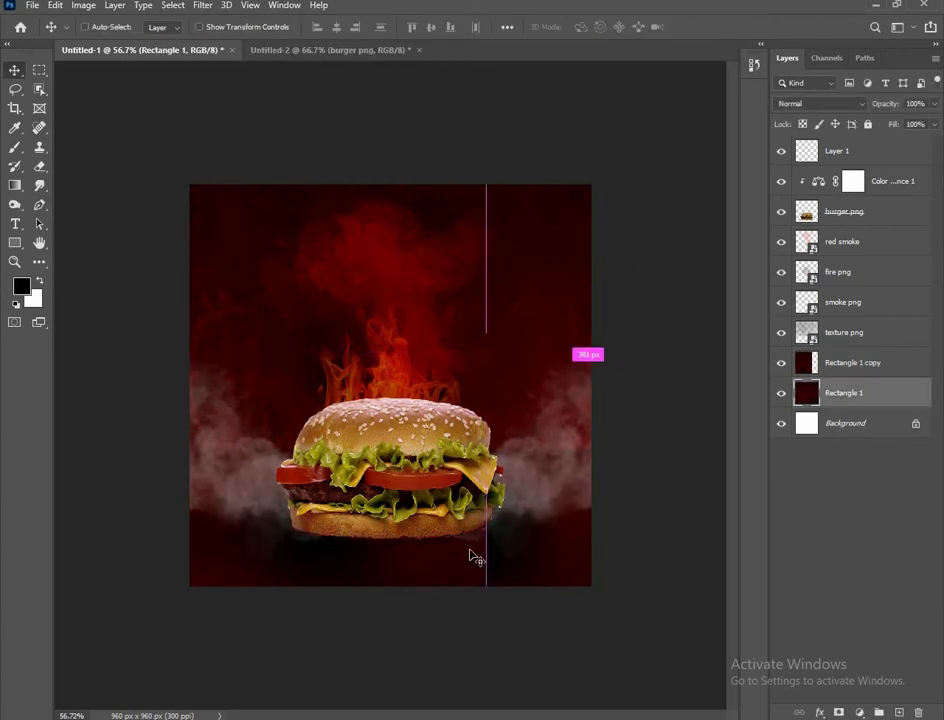
key(ctrl+z)
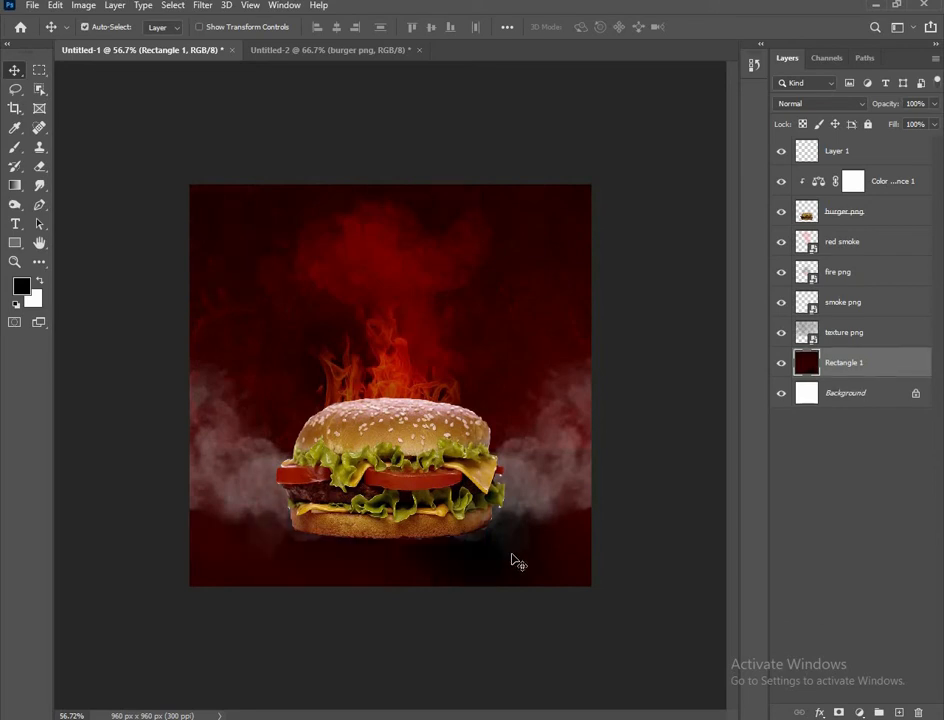
Rescale Rectangle 1 to about 182% and reposition it up and left behind the burger
key(ctrl+t)
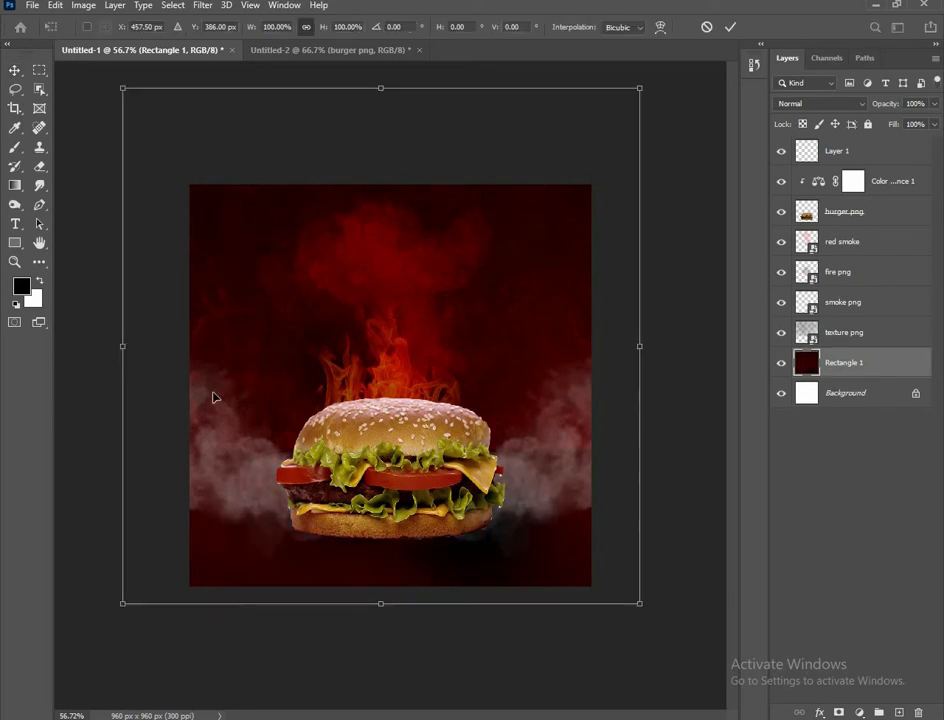
scroll(211, 394, down, 3)
drag(204, 360, 60, 358)
scroll(330, 472, down, 1)
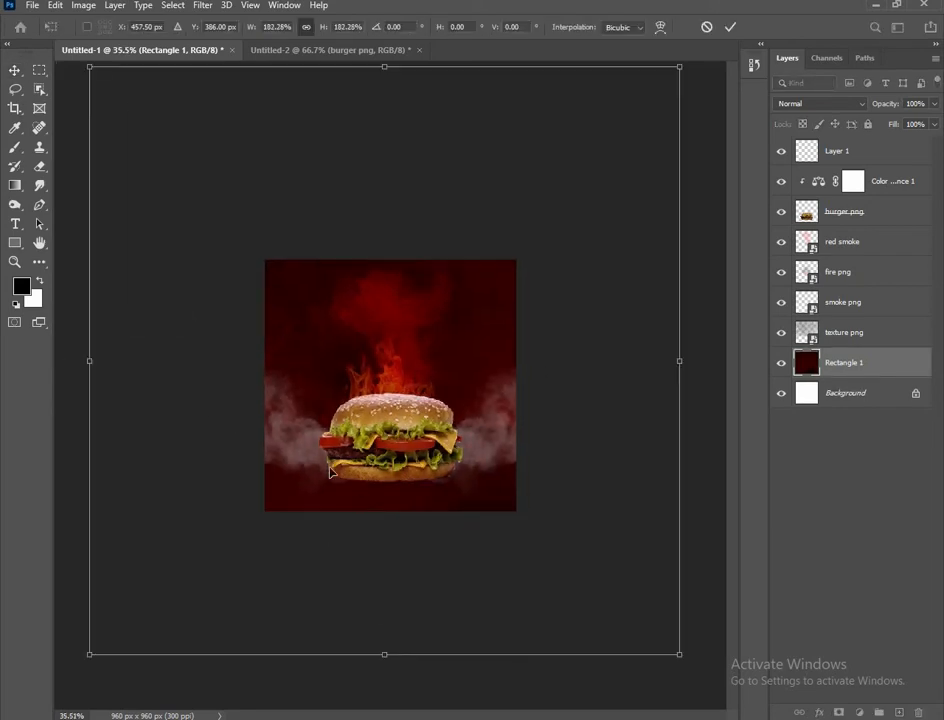
drag(393, 500, 339, 493)
scroll(510, 588, up, 3)
drag(461, 539, 432, 518)
click(731, 28)
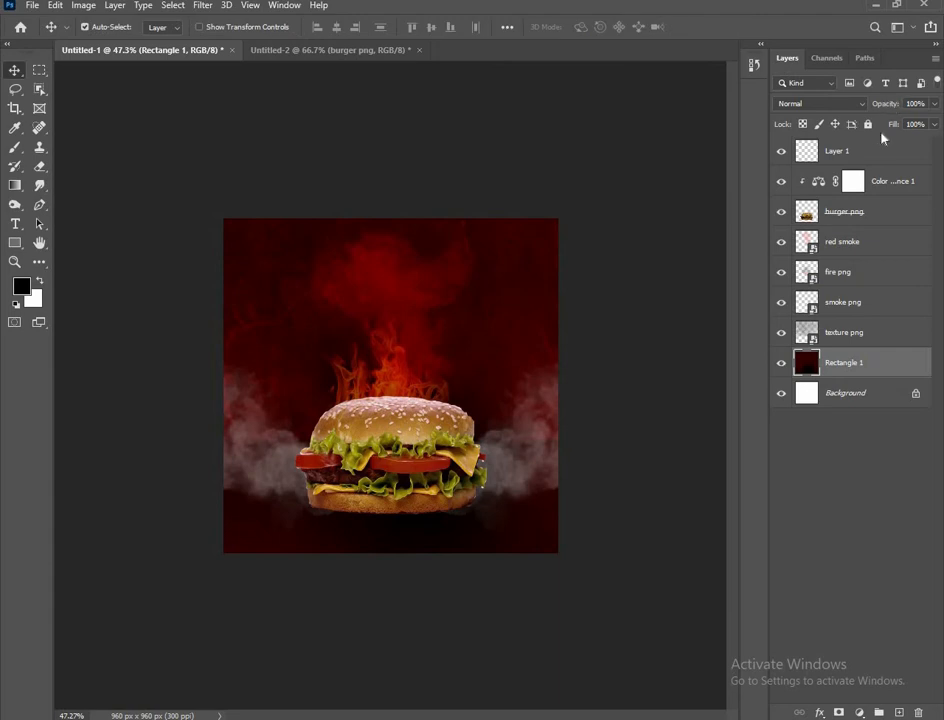
Fade Layer 1 to 0% opacity and toggle its visibility, then deselect all layers
click(883, 149)
mouse_move(892, 105)
mouse_down()
mouse_move(783, 133)
mouse_move(892, 106)
mouse_up()
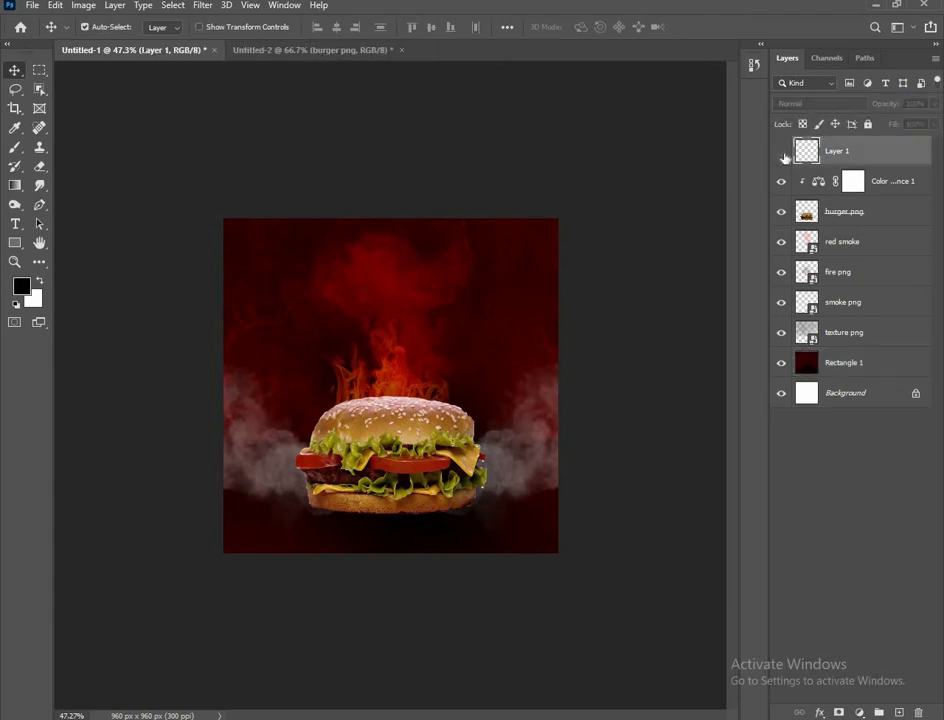
click(781, 152)
key(ctrl+z)
key(ctrl+z)
key(ctrl+z)
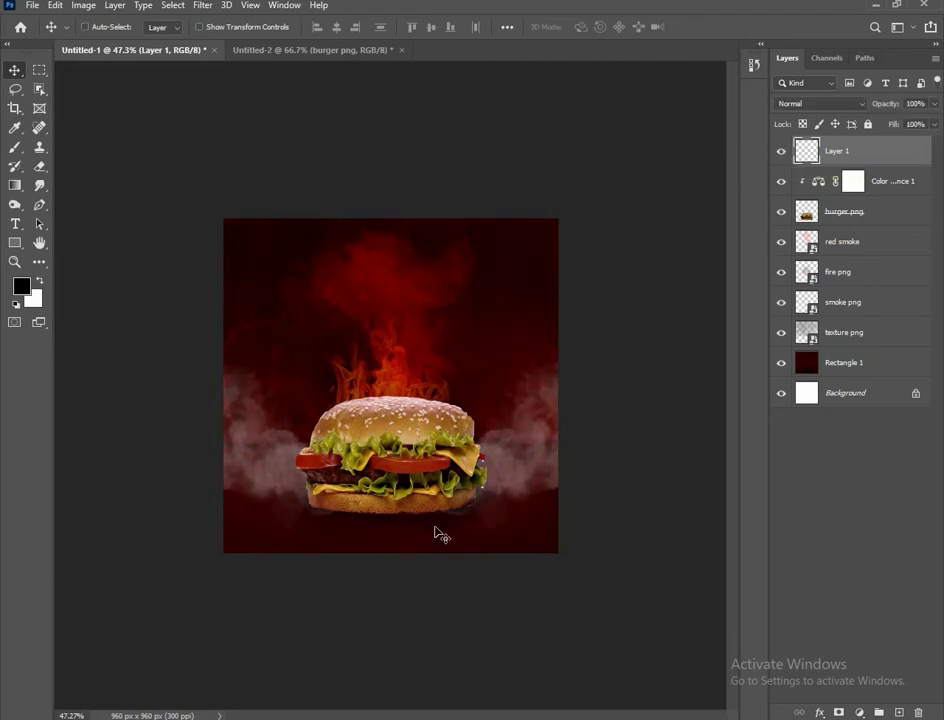
click(645, 480)
On a new layer, paint a black shadow under the burger with a size-90 brush at about 32% opacity
click(898, 713)
click(14, 147)
click(449, 505)
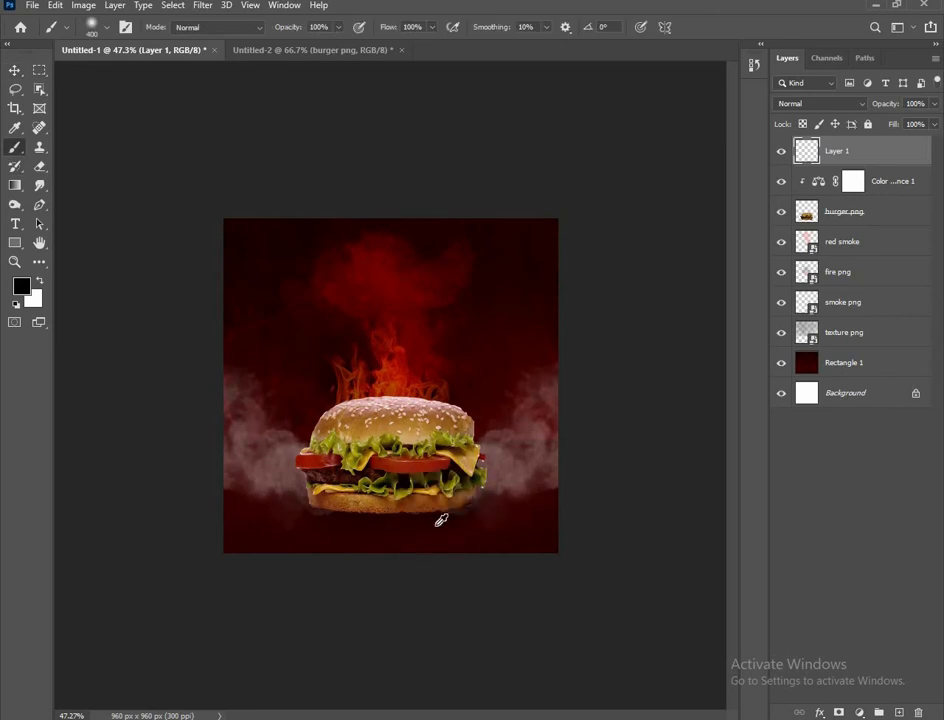
scroll(440, 505, up, 5)
key(bracketleft)
key(bracketleft)
key(bracketleft)
key(bracketleft)
key(bracketleft)
key(bracketleft)
key(bracketleft)
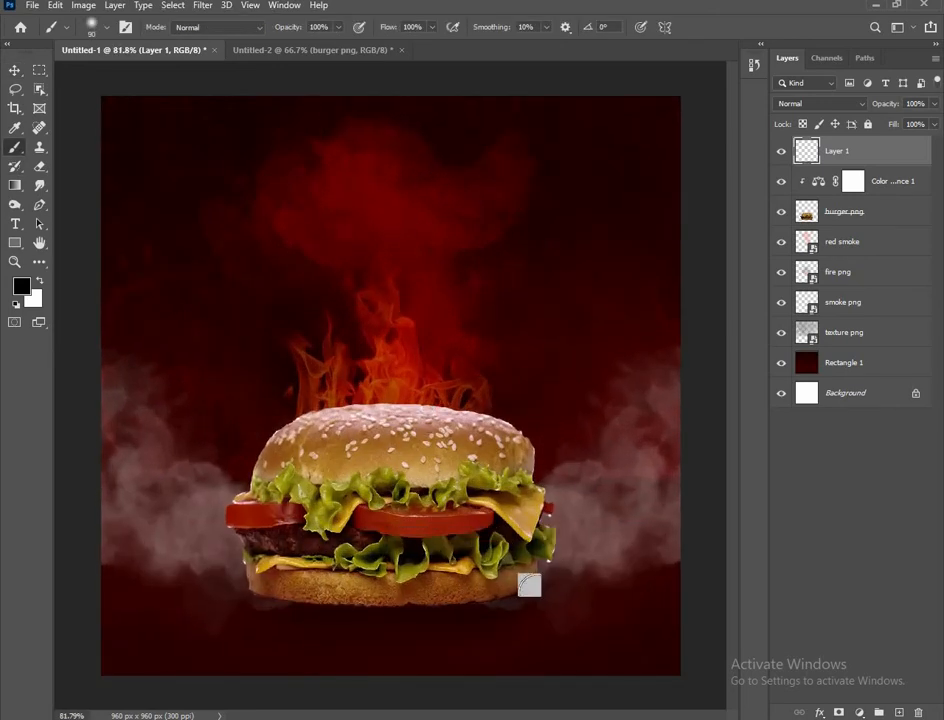
mouse_move(528, 587)
mouse_down()
mouse_move(352, 607)
mouse_move(240, 590)
mouse_up()
drag(888, 104, 843, 121)
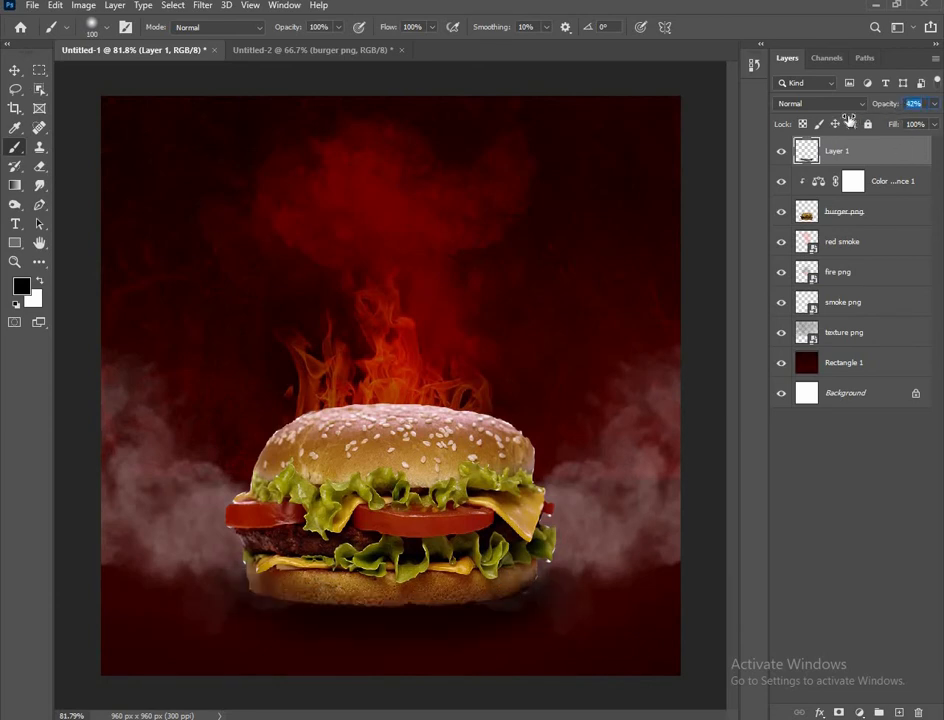
Delete Layer 1 with its shadow and deselect all layers
click(14, 71)
scroll(366, 432, down, 2)
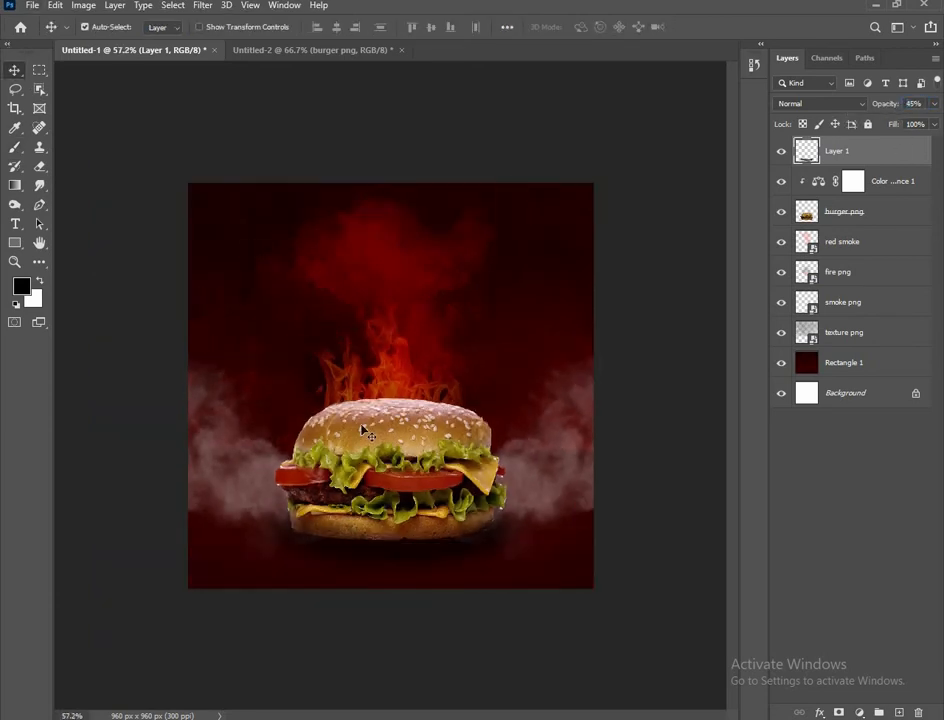
drag(858, 156, 917, 711)
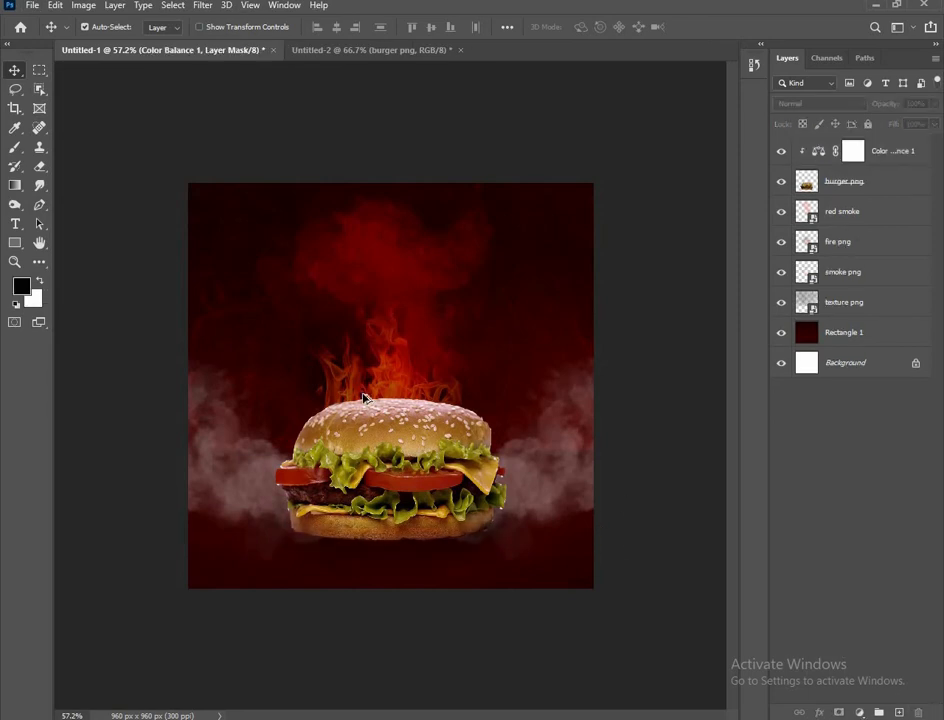
click(365, 398)
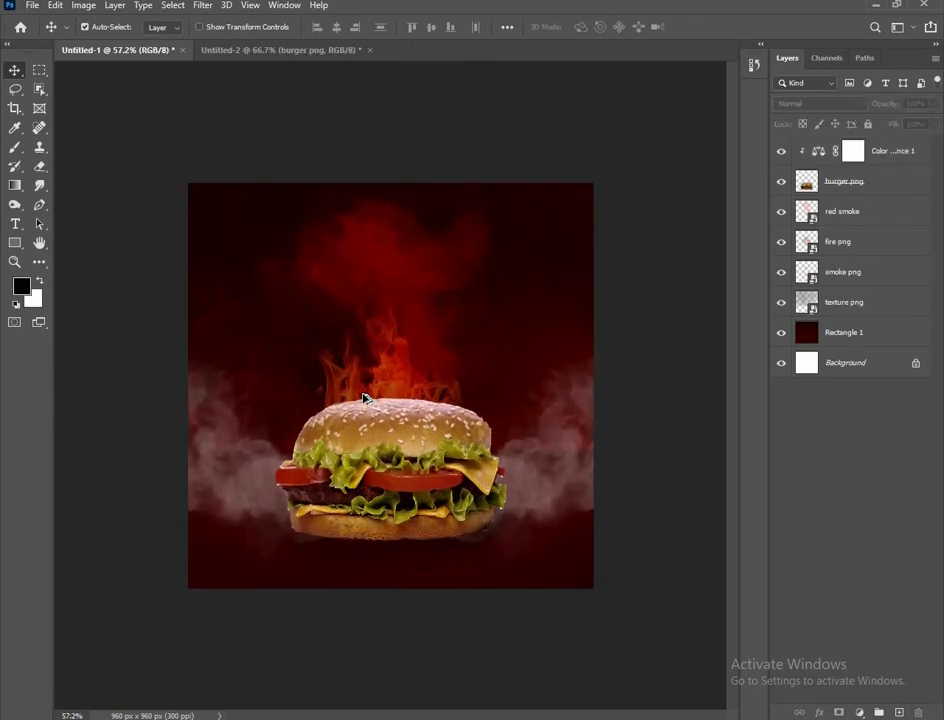
scroll(380, 476, up, 1)
Try the Dodge tool on Rectangle 1, then reselect the burger layer with the Move tool
click(385, 471)
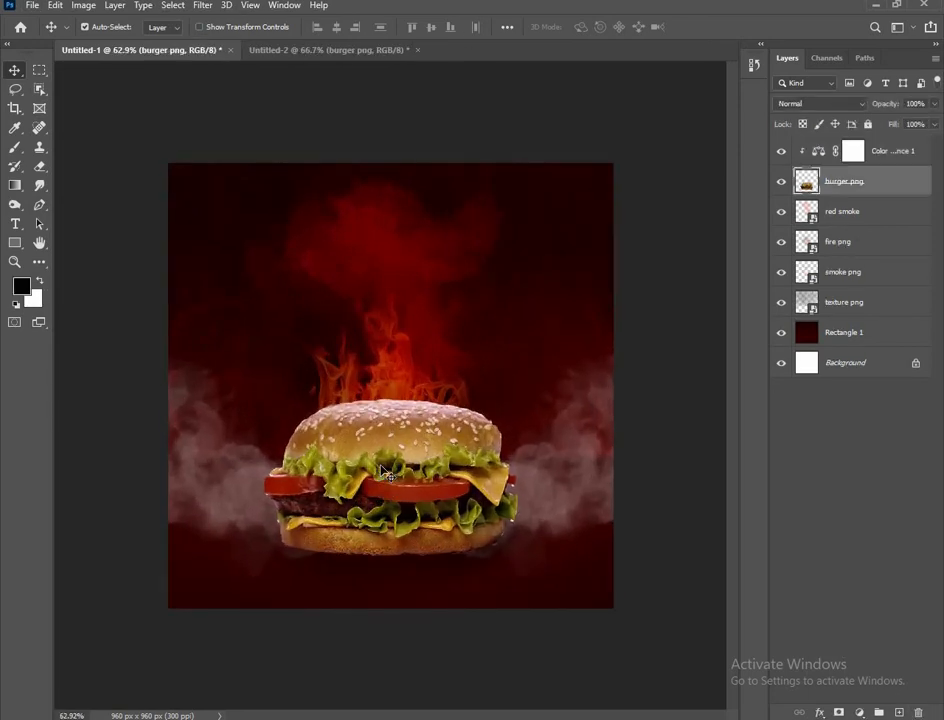
scroll(385, 471, down, 2)
scroll(385, 471, up, 2)
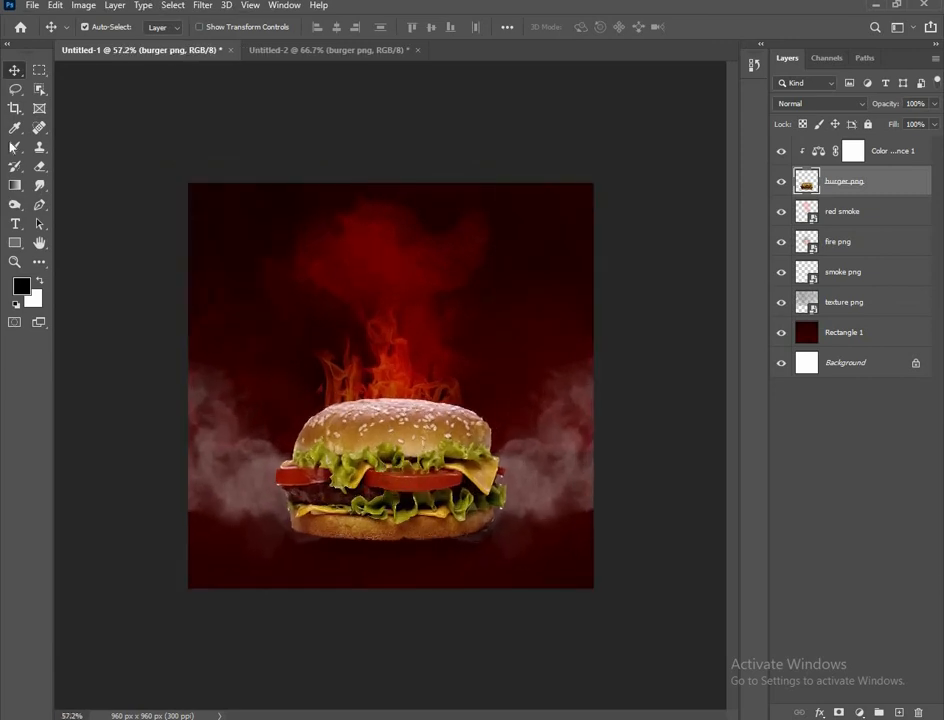
click(15, 204)
click(845, 332)
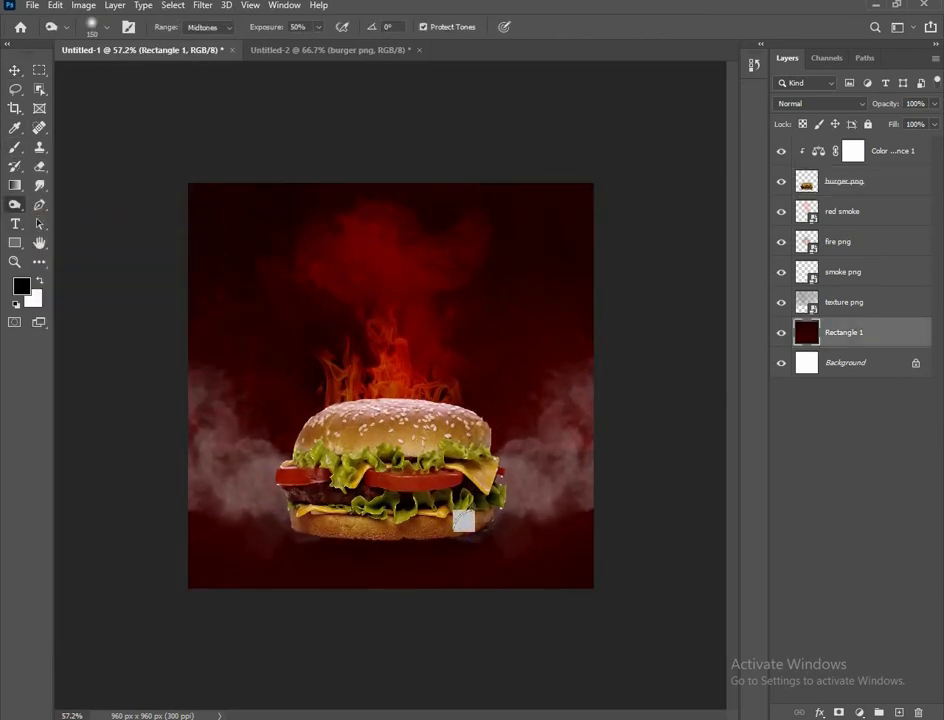
click(15, 70)
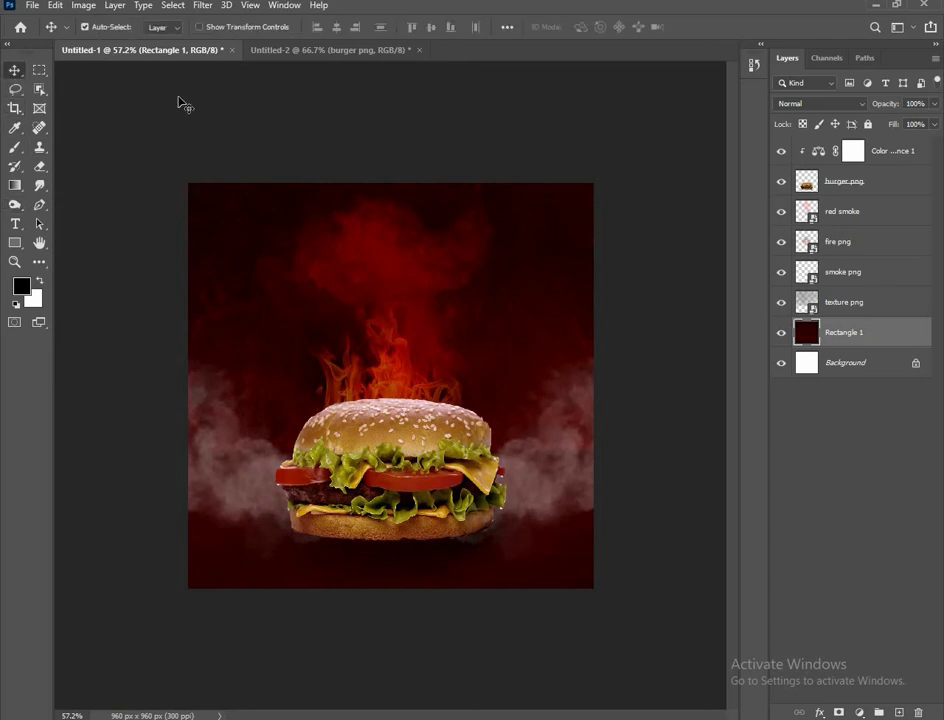
click(374, 432)
Add a Drop Shadow to the burger and convert the effect into its own layer
click(824, 714)
click(834, 706)
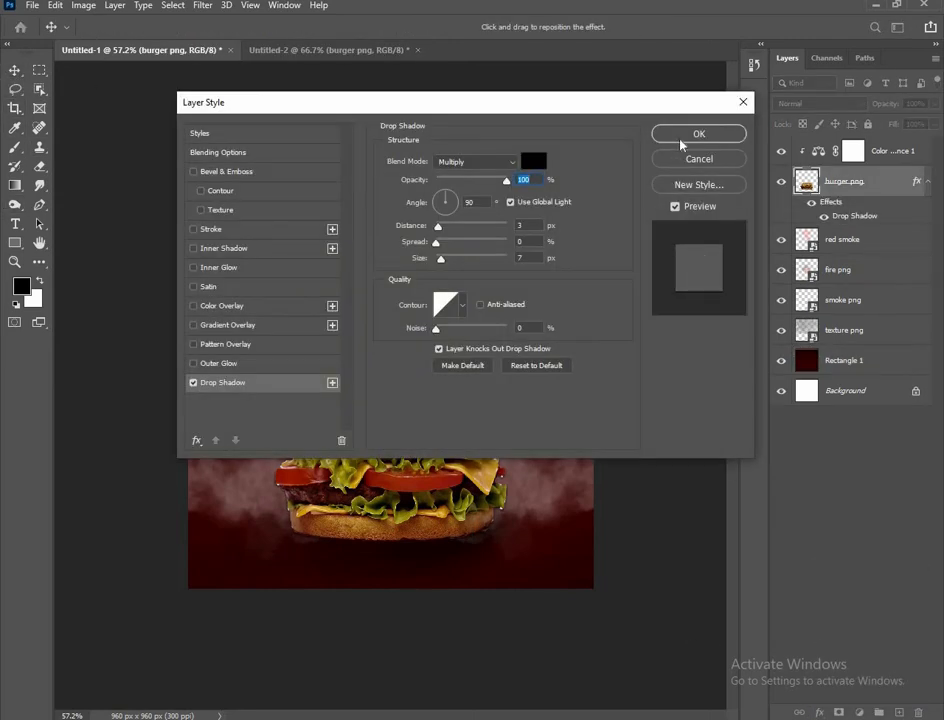
click(680, 140)
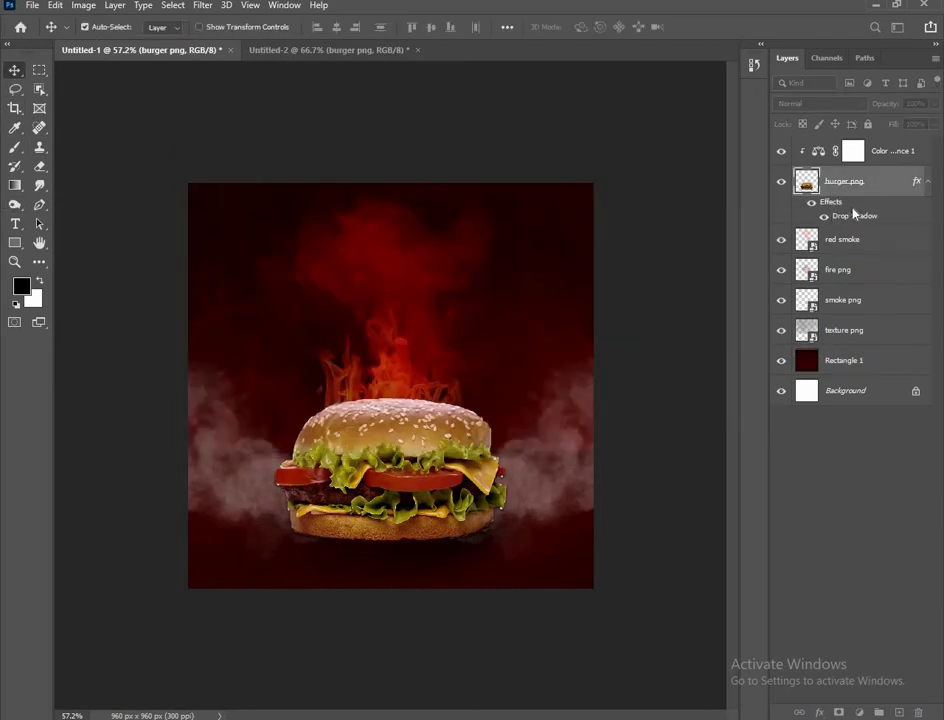
right_click(851, 210)
click(866, 450)
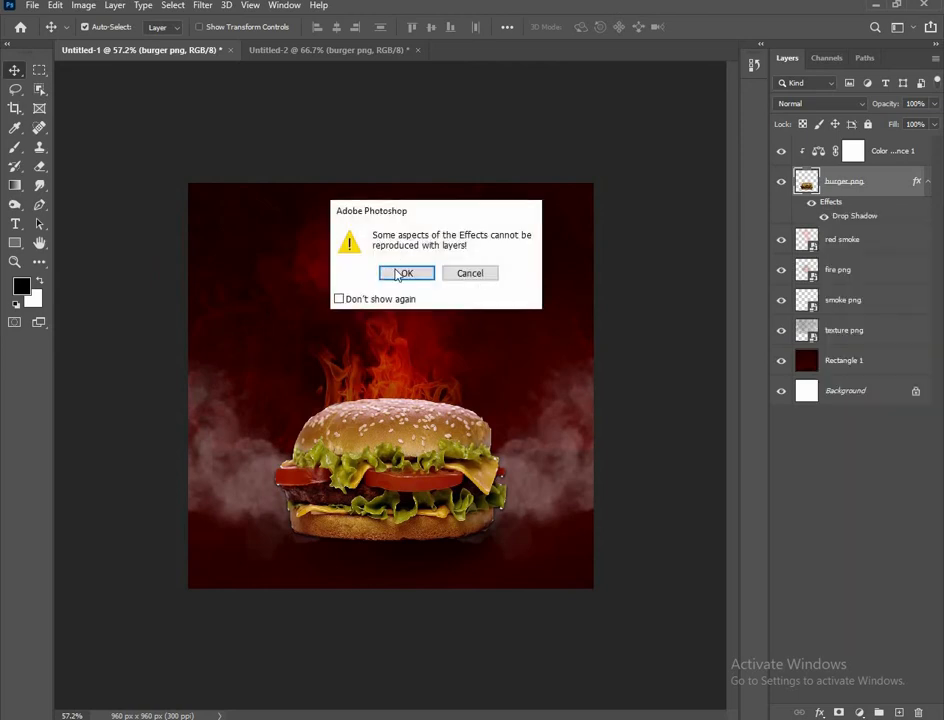
click(403, 273)
Distort the drop shadow layer flat beneath the burger
click(864, 212)
key(ctrl+t)
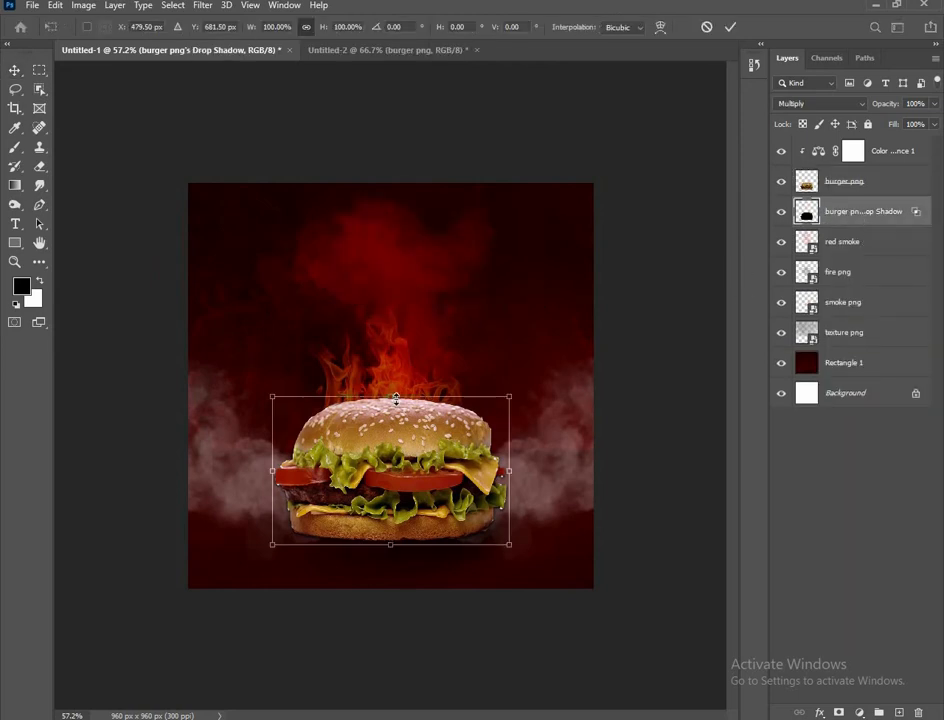
right_click(396, 398)
click(430, 466)
drag(396, 398, 392, 554)
click(731, 27)
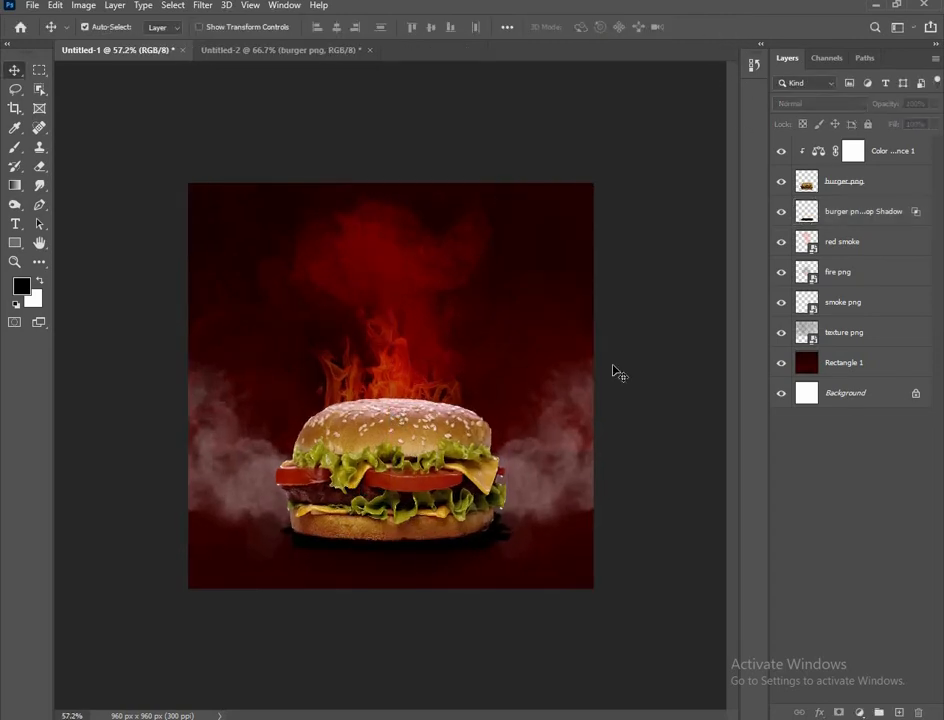
Lower the drop shadow layer's opacity to about 38%
click(850, 210)
drag(907, 104, 925, 104)
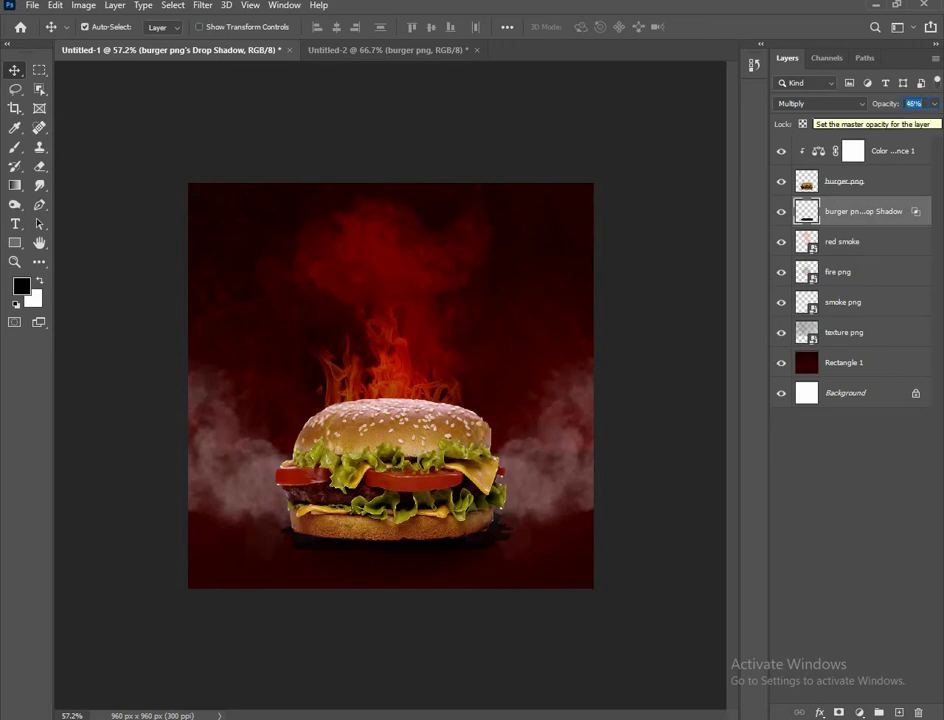
scroll(916, 104, down, 8)
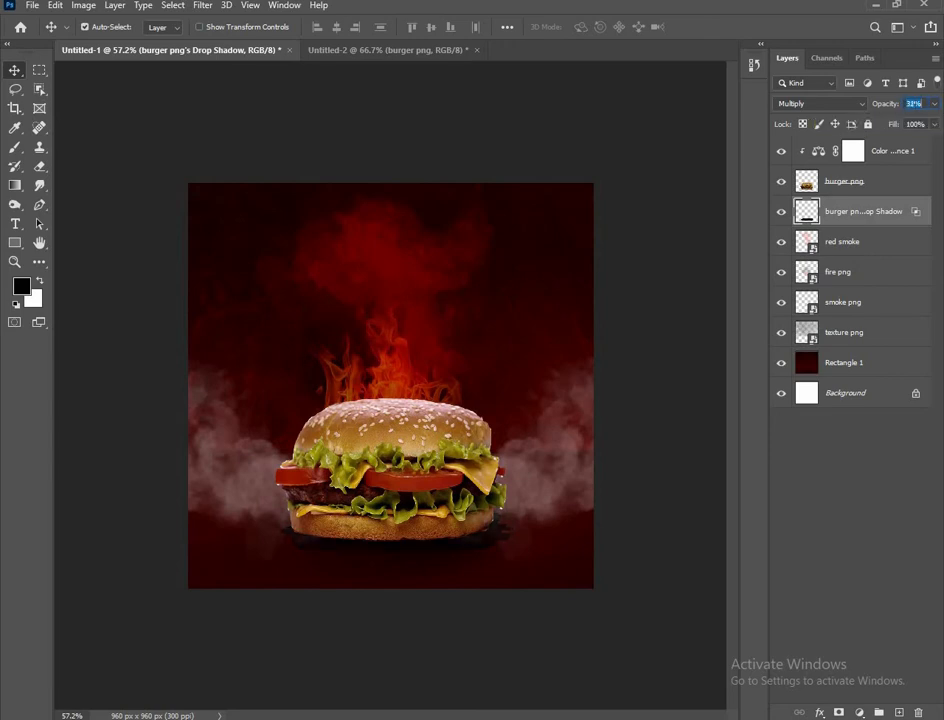
click(624, 438)
scroll(452, 469, up, 3)
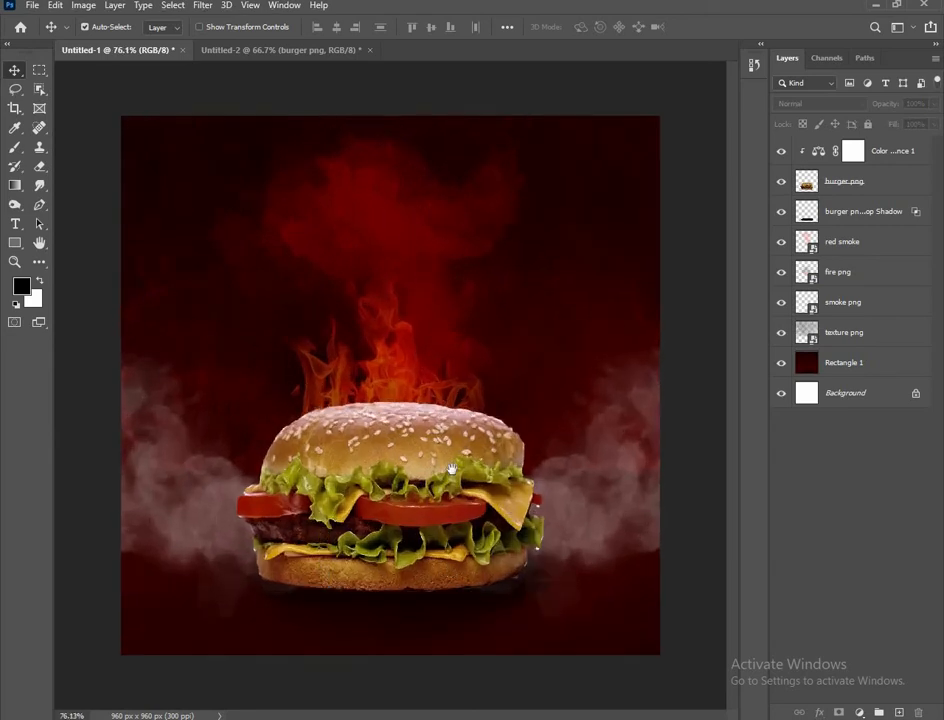
Pick the Eraser for the shadow layer, then return to the Move tool and deselect it
click(525, 594)
click(39, 167)
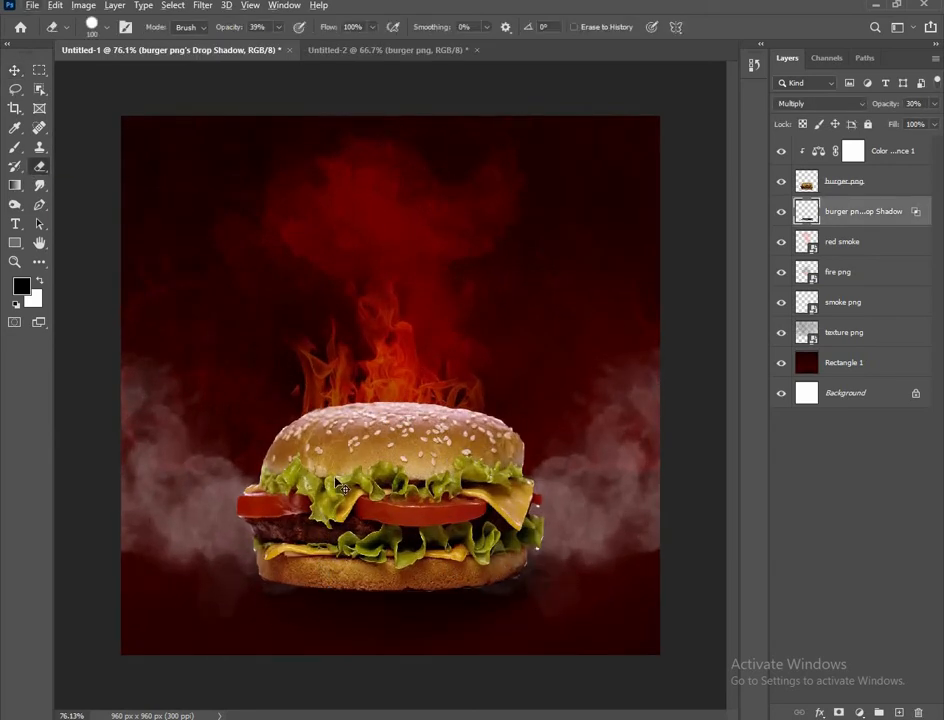
scroll(331, 475, down, 6)
scroll(496, 512, up, 2)
click(15, 73)
click(173, 391)
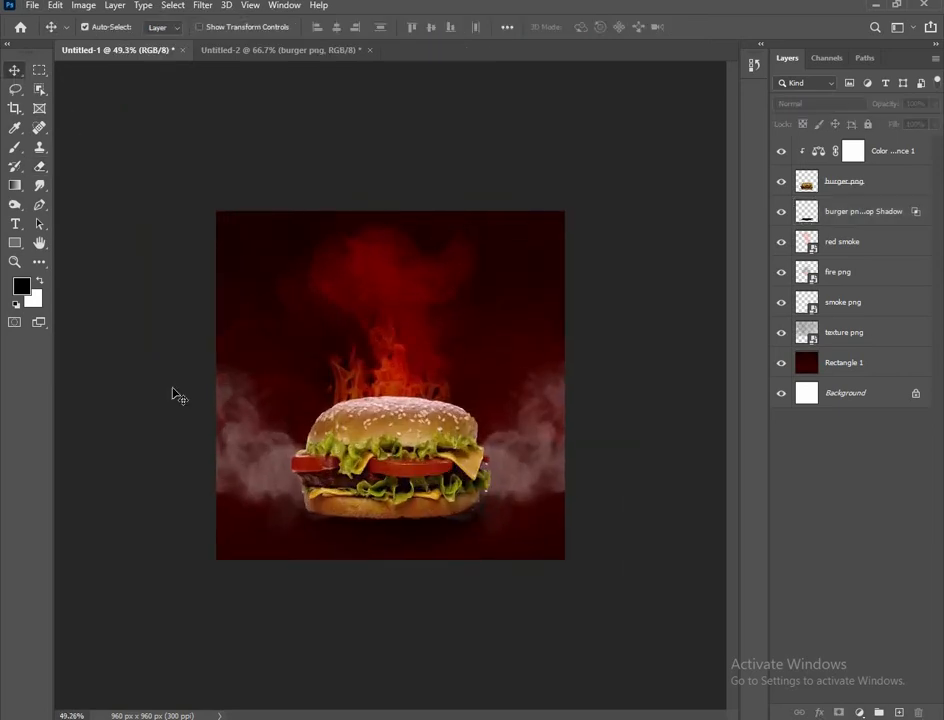
scroll(175, 393, up, 1)
click(866, 211)
scroll(921, 104, up, 4)
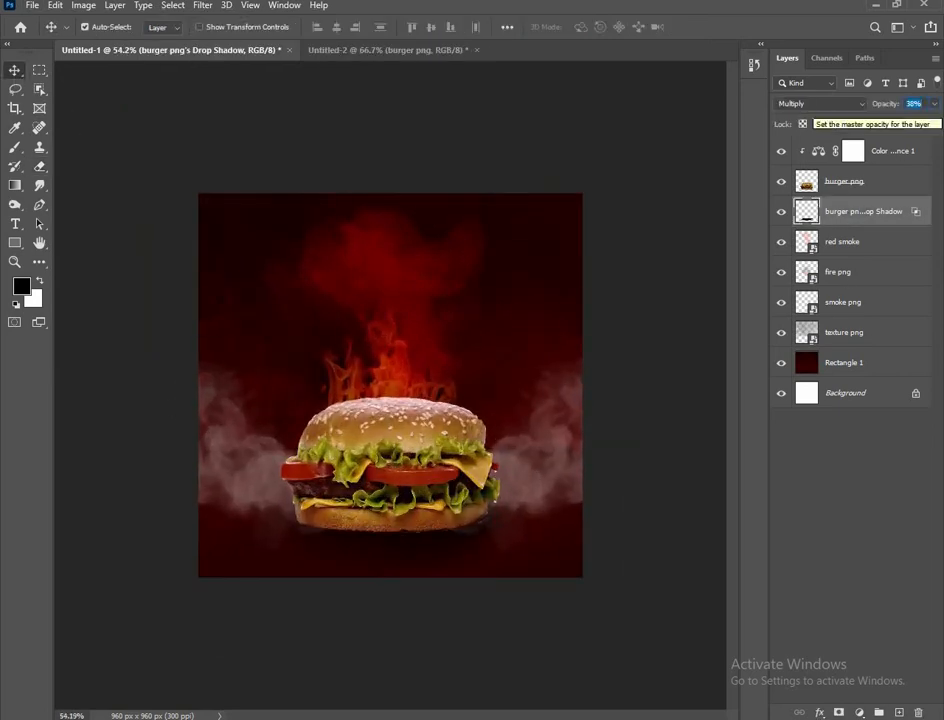
click(652, 262)
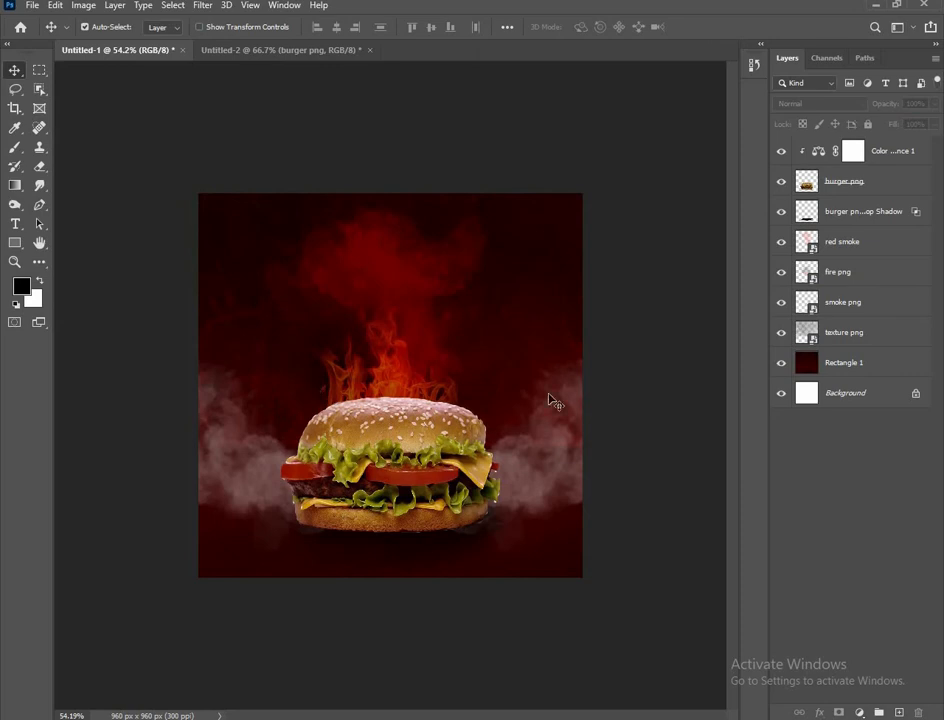
Bring the SPICY Delicious BURGER title from Untitled-2, enlarge it, and centre it above the burger
click(345, 52)
drag(470, 257, 580, 318)
key(ctrl+t)
drag(404, 191, 444, 292)
click(707, 28)
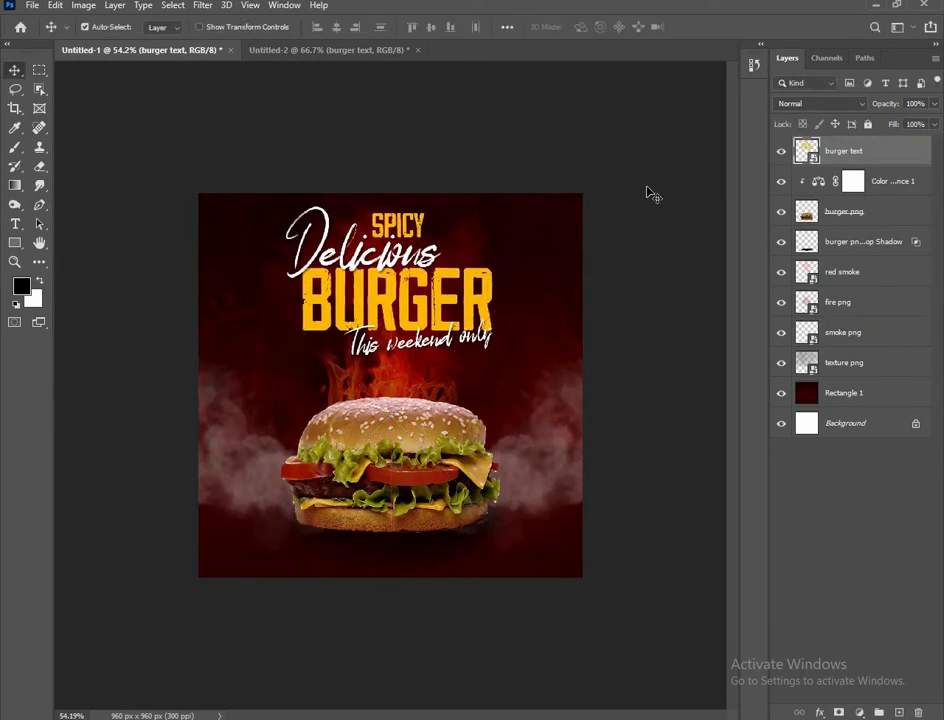
click(647, 188)
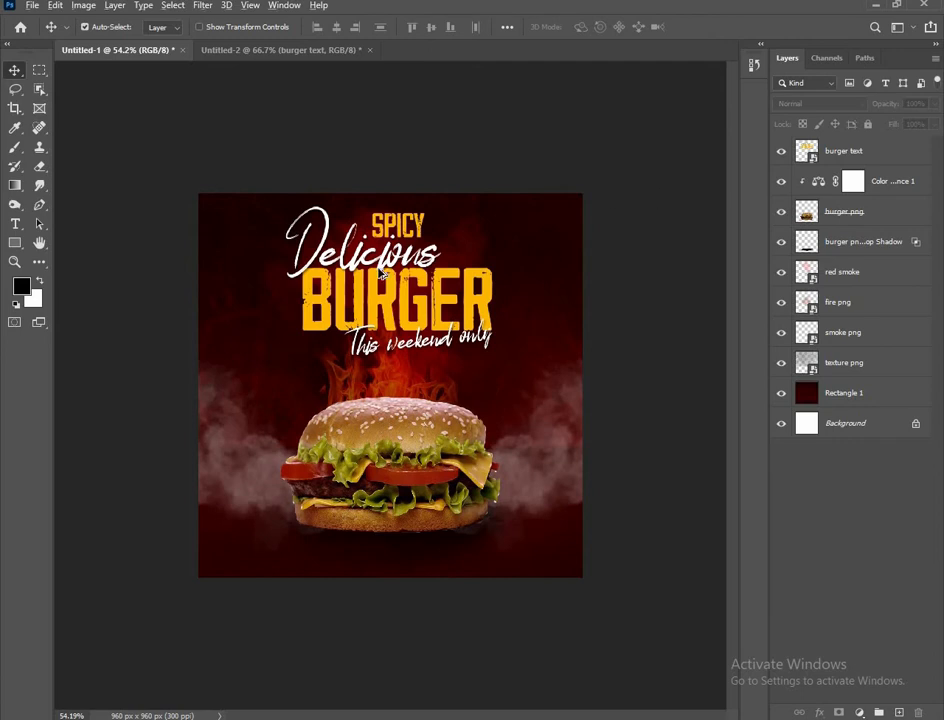
scroll(380, 315, up, 1)
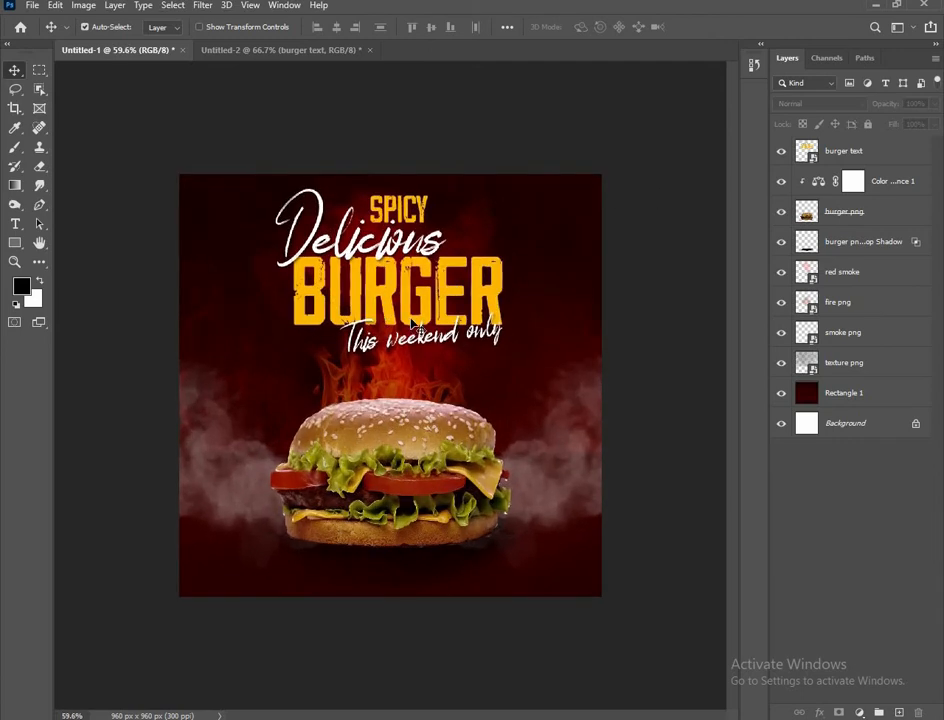
mouse_move(413, 322)
mouse_down()
mouse_move(421, 323)
mouse_move(413, 321)
mouse_up()
scroll(405, 336, down, 1)
scroll(400, 340, up, 1)
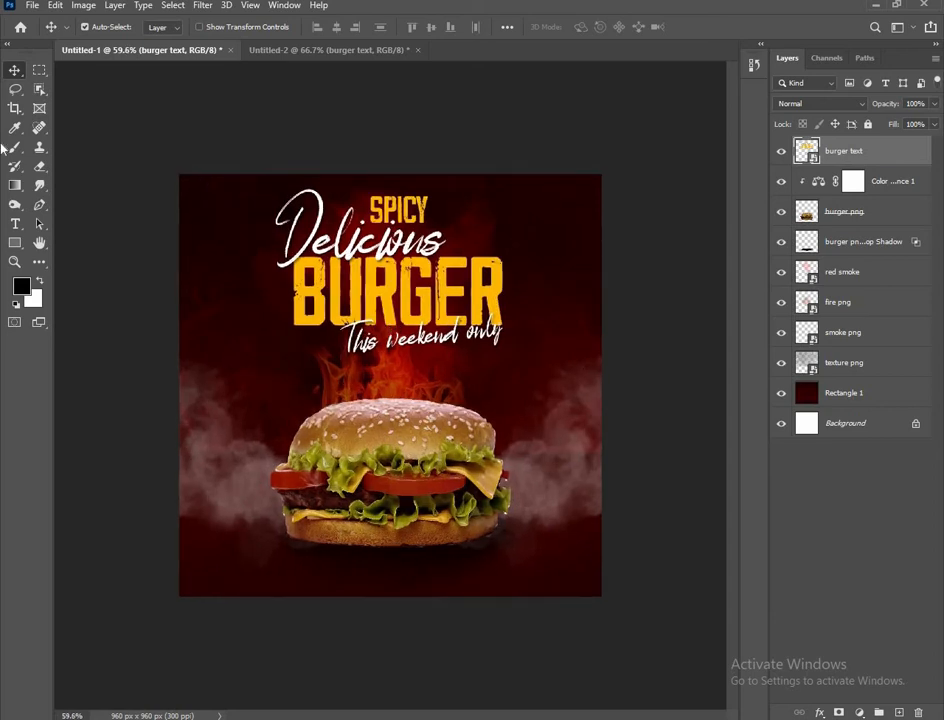
Add a 'home dalivery' text layer left of the flames
click(15, 223)
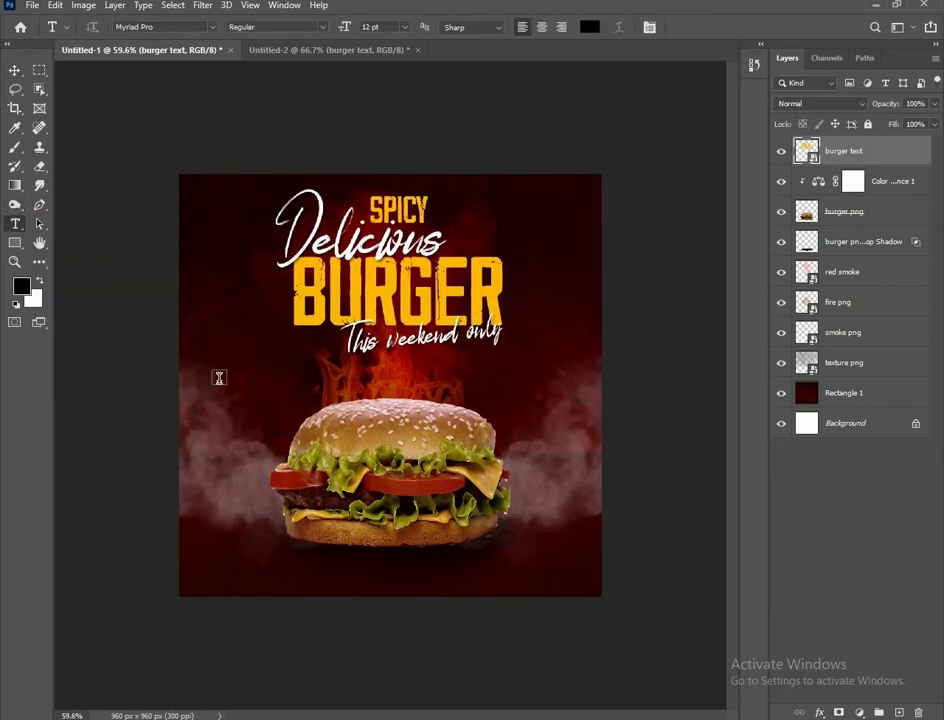
click(218, 376)
key(BackSpace)
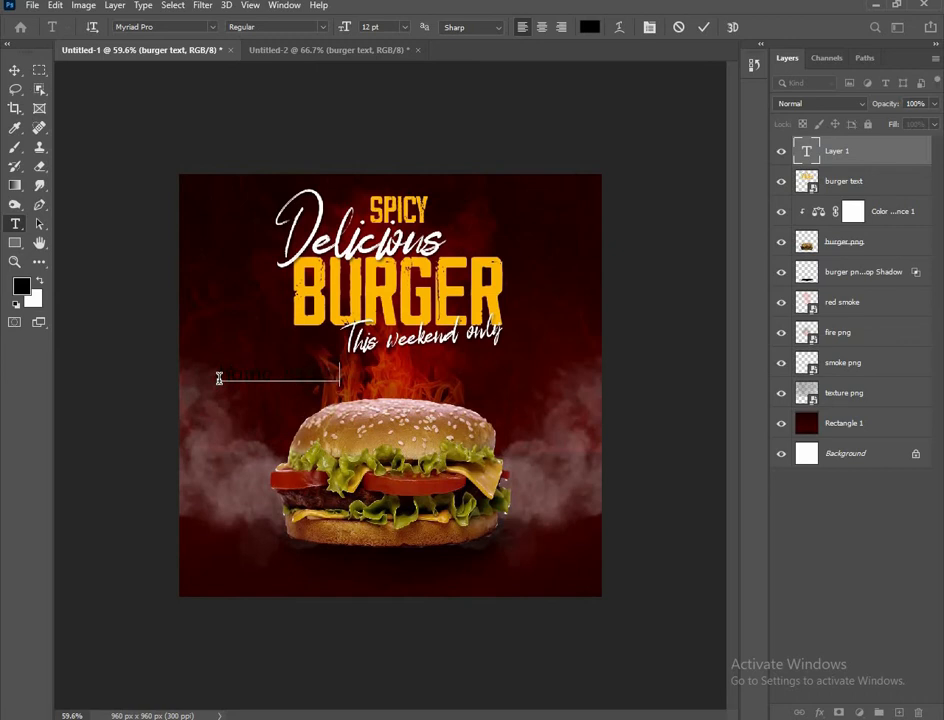
click(14, 71)
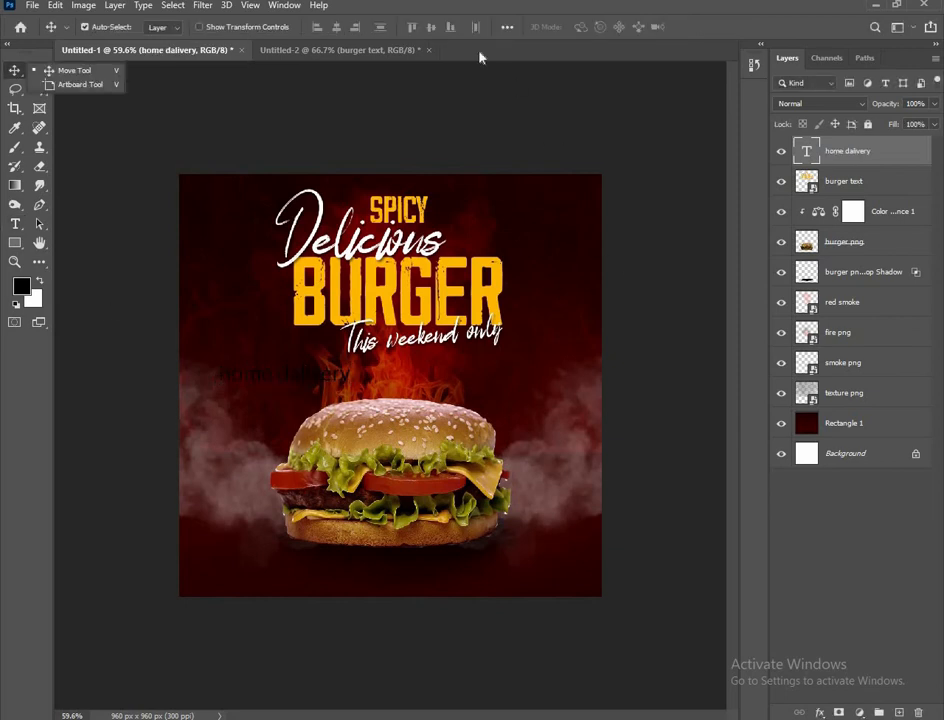
Open the Character panel and make the home dalivery text white
click(284, 5)
click(341, 181)
click(716, 178)
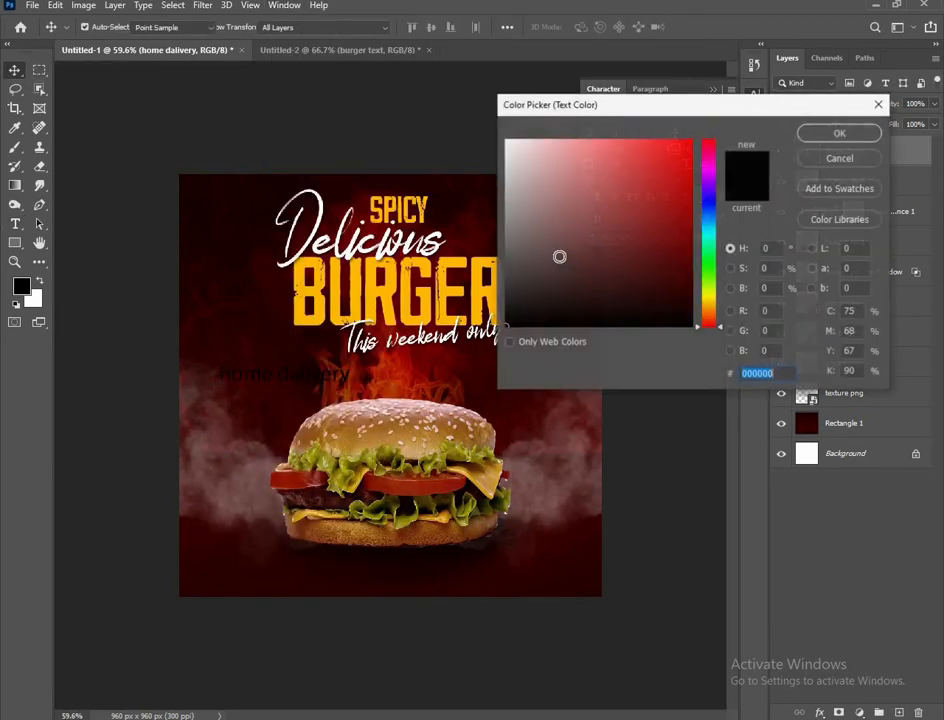
drag(559, 257, 505, 139)
click(839, 134)
Set the home dalivery text in The Realita font
click(667, 117)
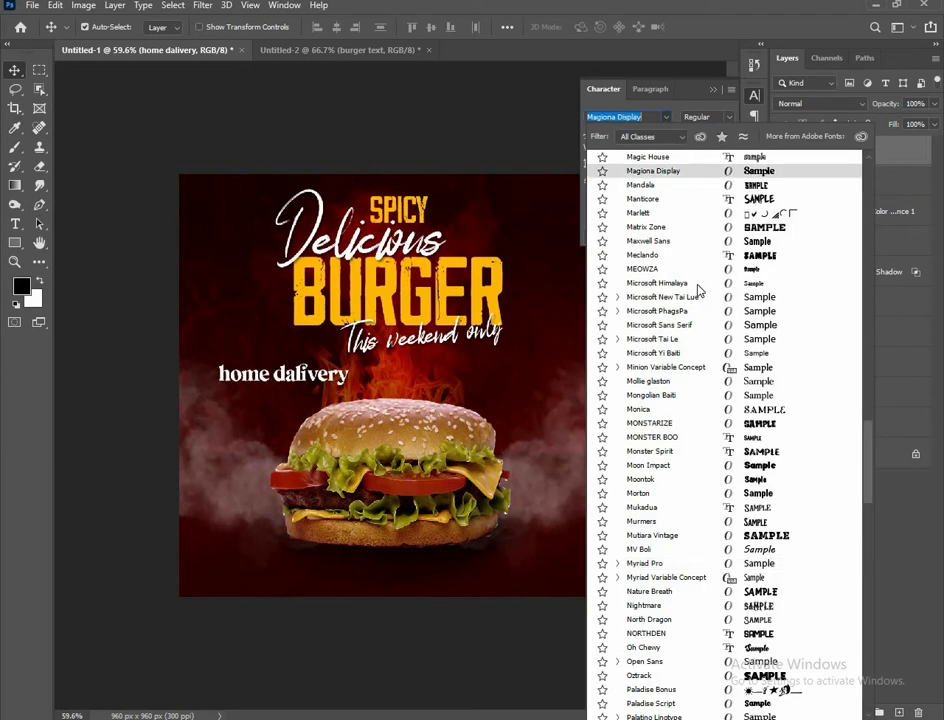
scroll(697, 411, down, 4)
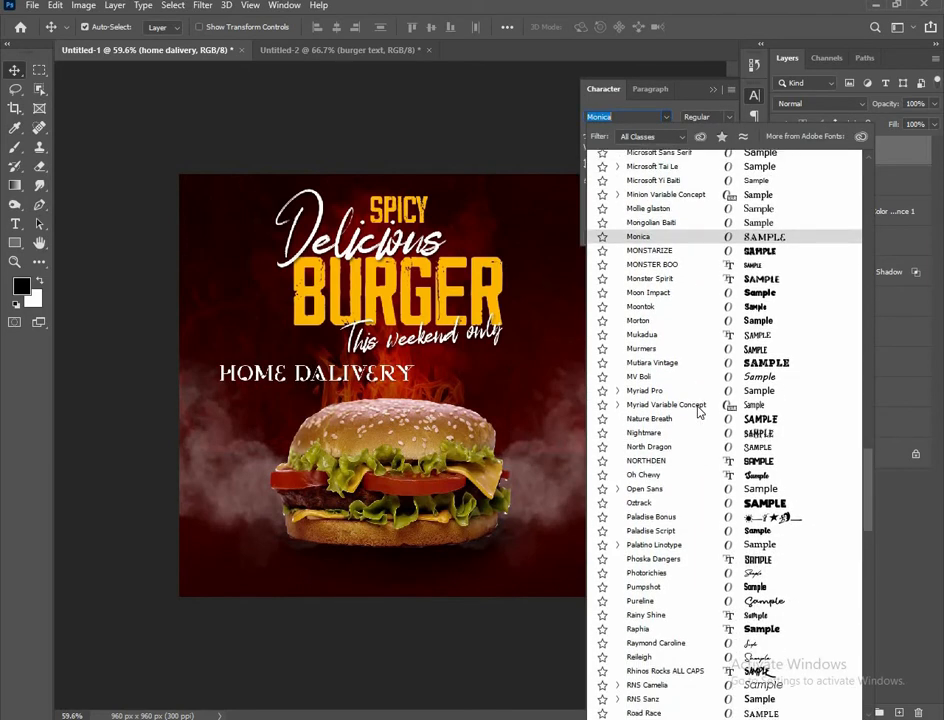
scroll(699, 411, down, 1)
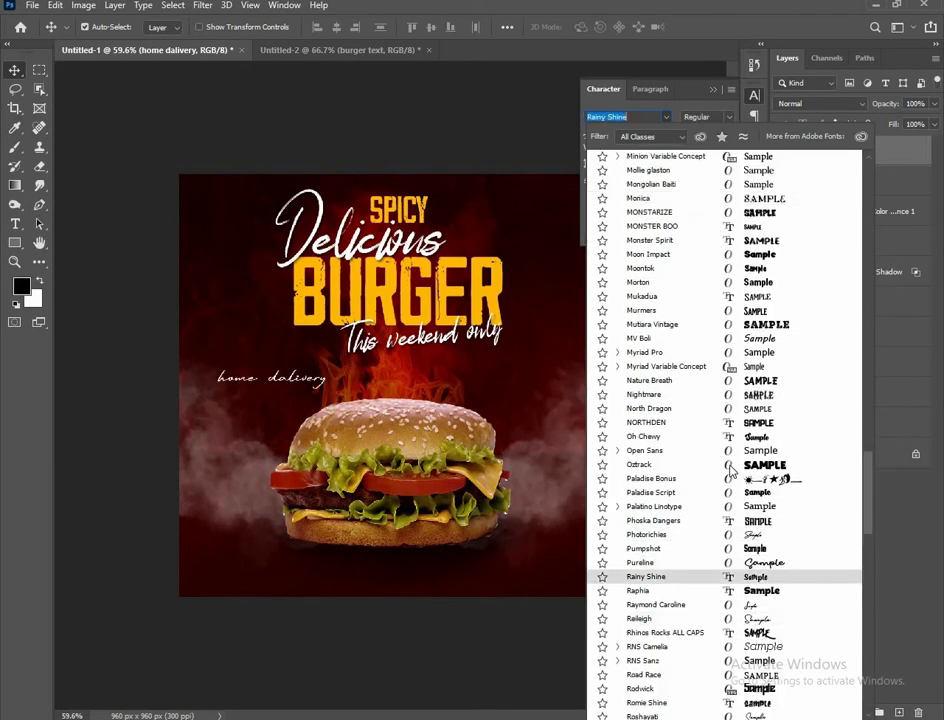
scroll(745, 540, down, 4)
scroll(745, 470, down, 3)
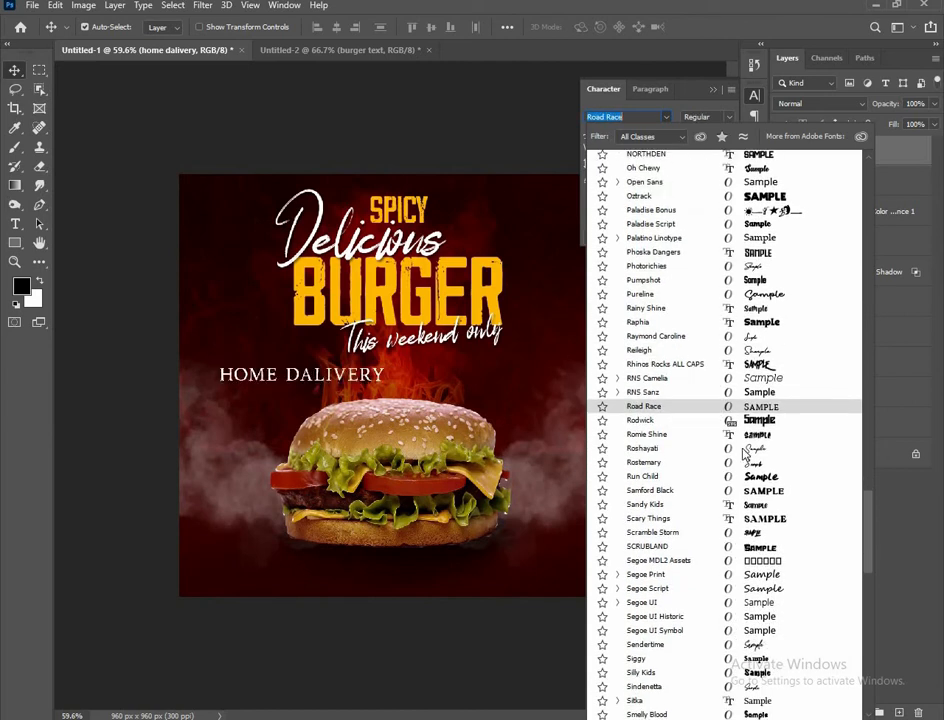
scroll(745, 453, down, 3)
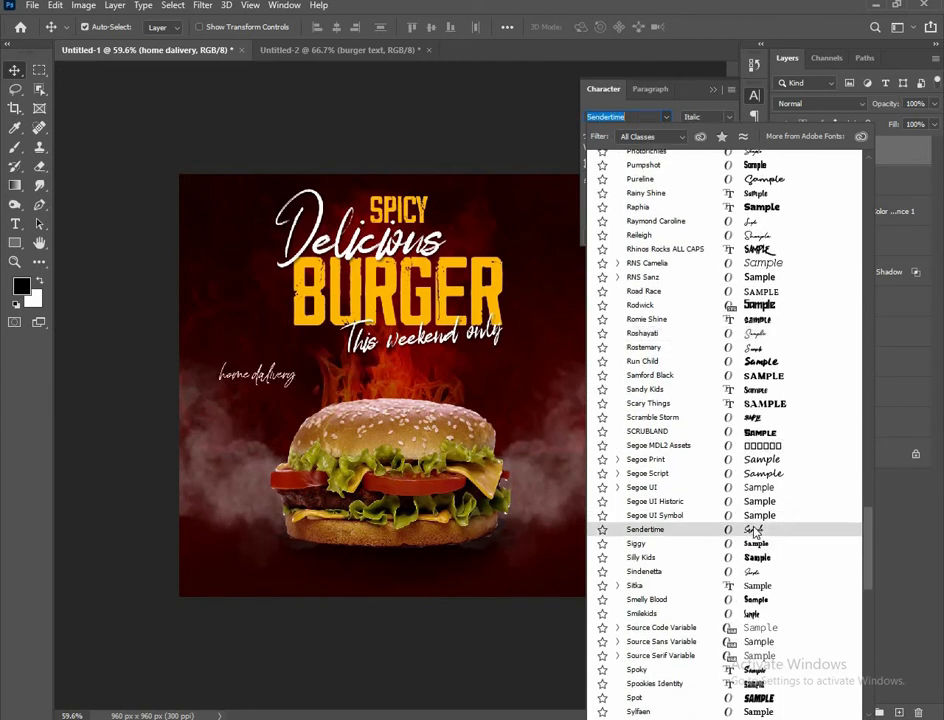
scroll(753, 532, down, 5)
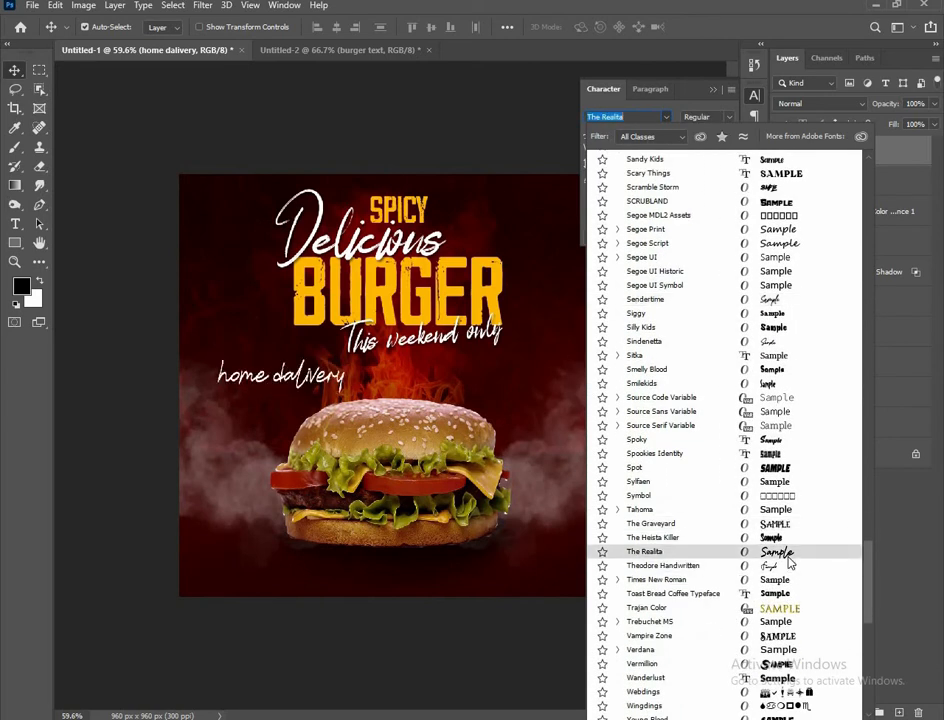
click(755, 546)
click(449, 634)
Scale the home dalivery text down and move it further left and up
scroll(256, 384, up, 2)
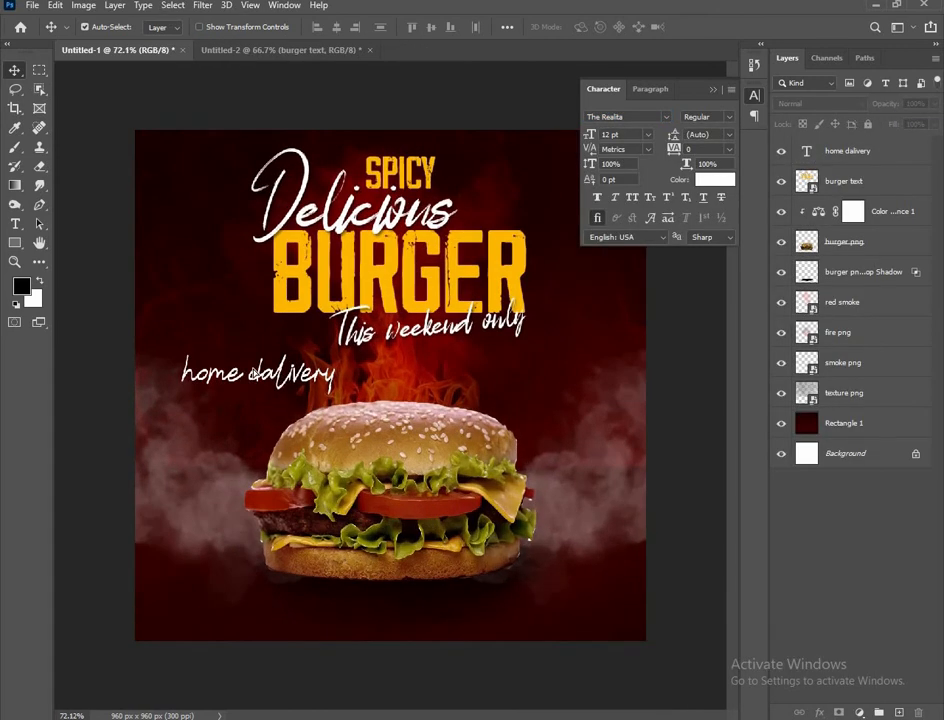
drag(303, 396, 290, 372)
key(ctrl+t)
scroll(285, 380, down, 3)
scroll(280, 383, up, 3)
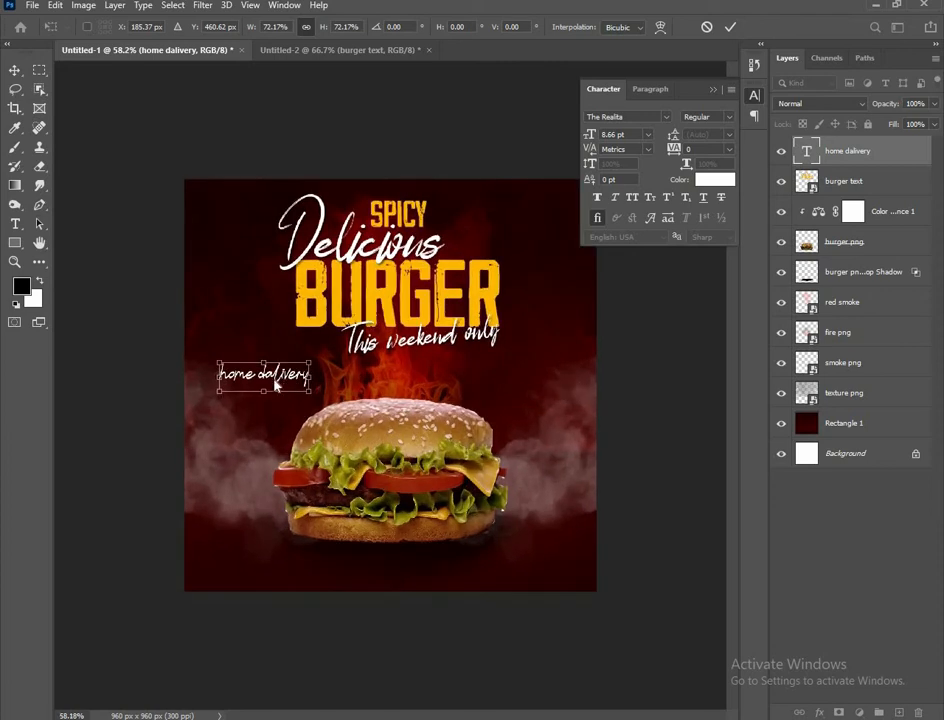
mouse_move(276, 381)
mouse_down()
mouse_move(252, 373)
mouse_move(267, 380)
mouse_up()
scroll(171, 343, down, 1)
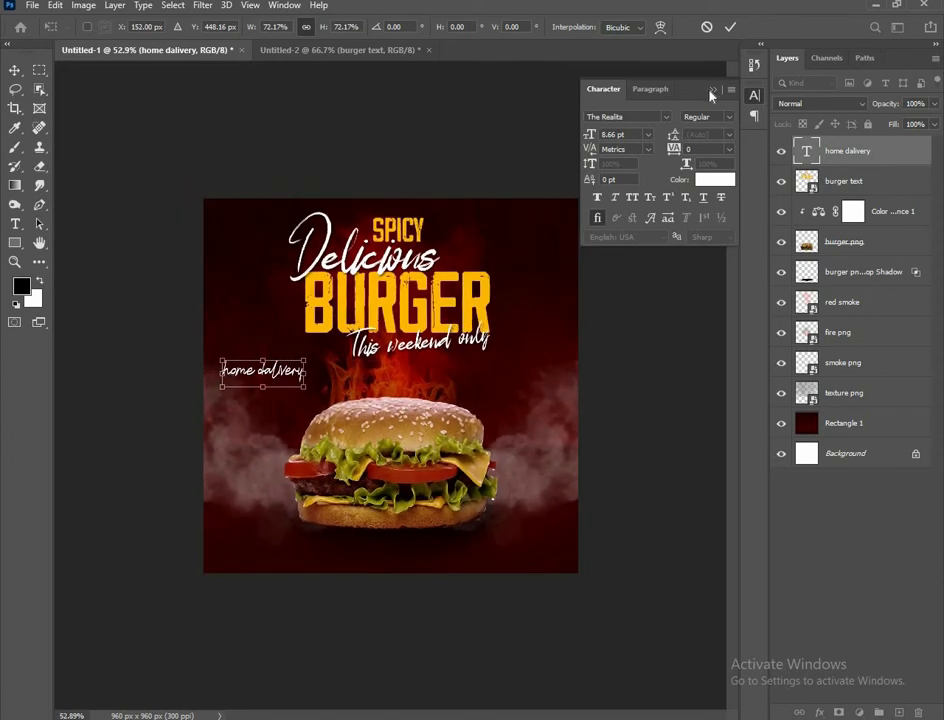
click(712, 90)
key(Return)
scroll(390, 385, up, 1)
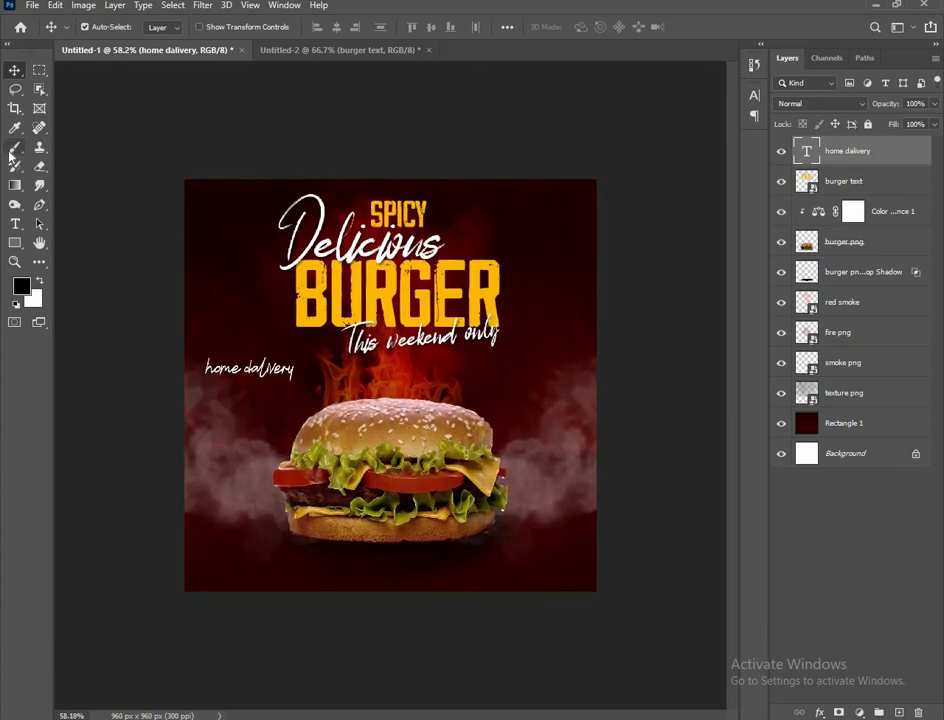
Draw a rounded rectangle near the poster's bottom-right corner
click(15, 242)
right_click(15, 242)
click(70, 197)
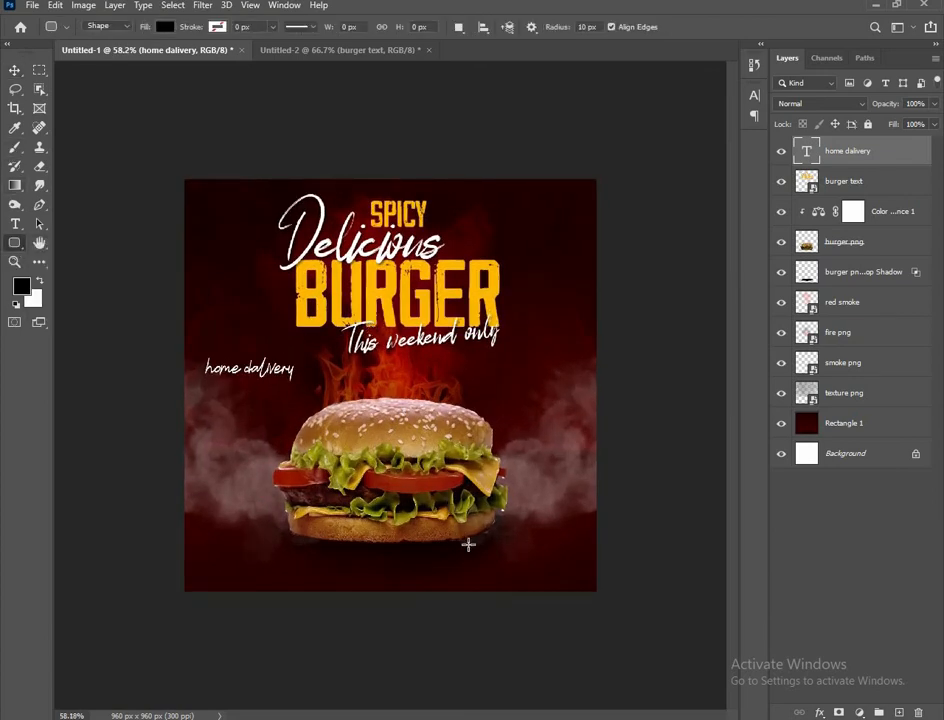
drag(478, 550, 575, 573)
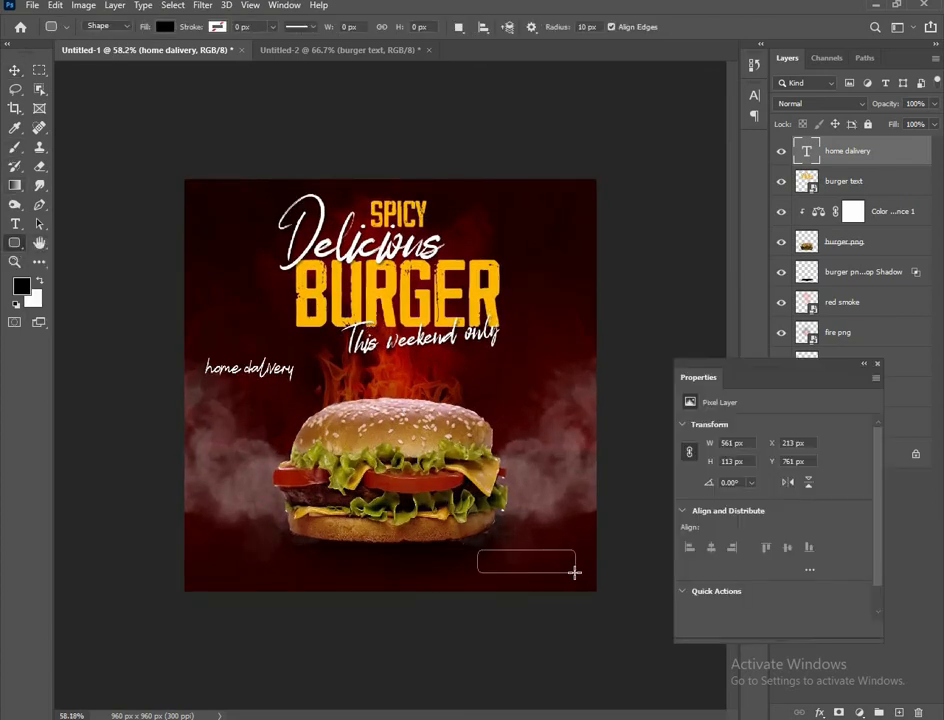
key(v)
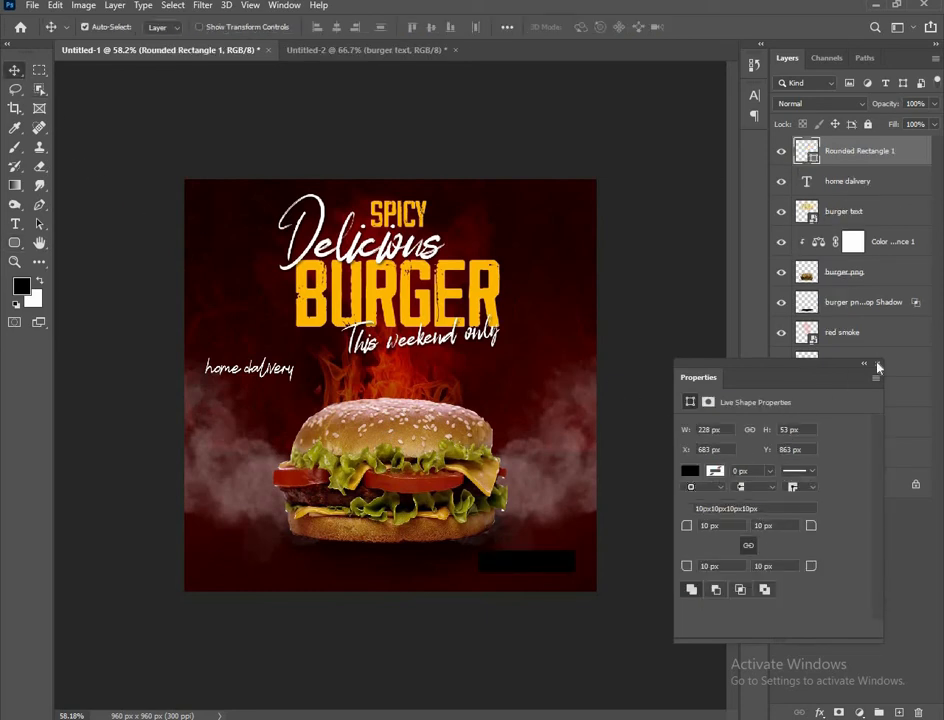
click(877, 365)
Fill the rounded rectangle with ffb400 and position it at bottom right
double_click(805, 155)
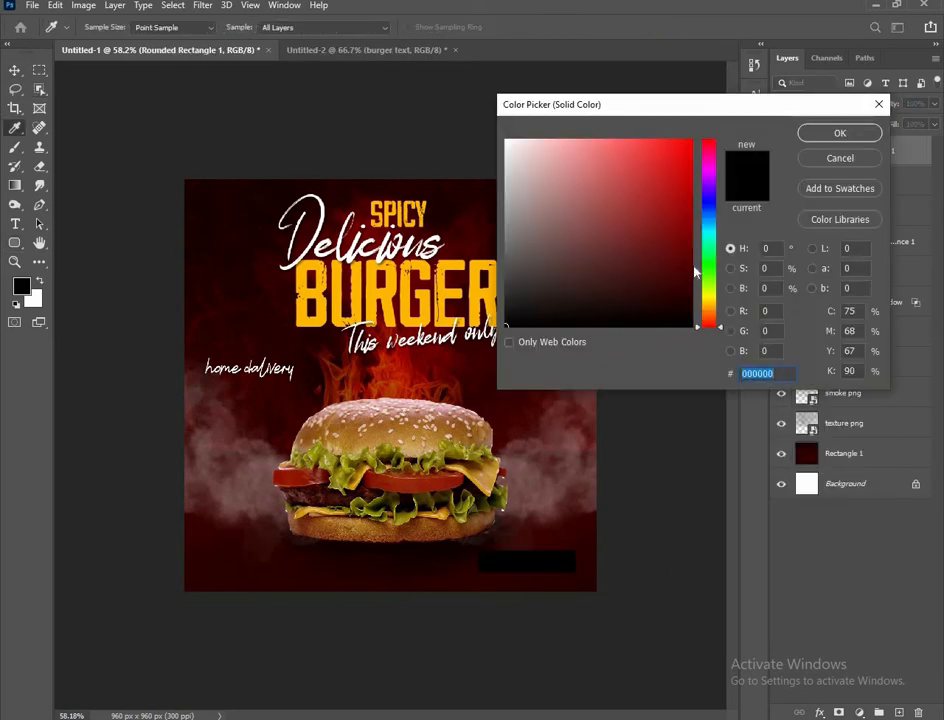
text(ffb400)
click(836, 134)
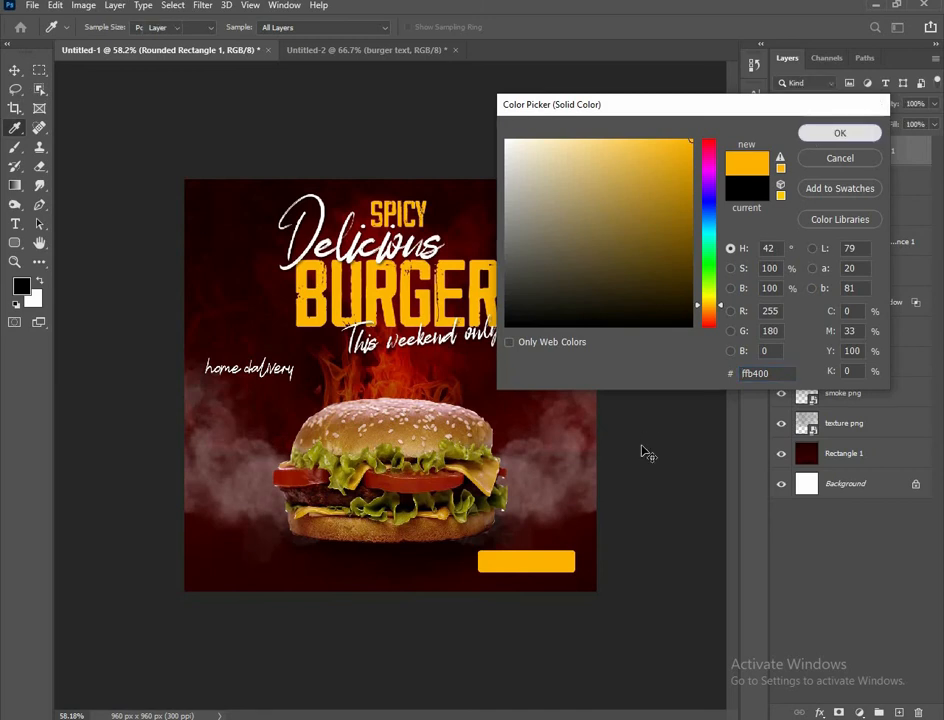
click(643, 452)
scroll(592, 584, up, 2)
drag(558, 606, 580, 621)
click(15, 223)
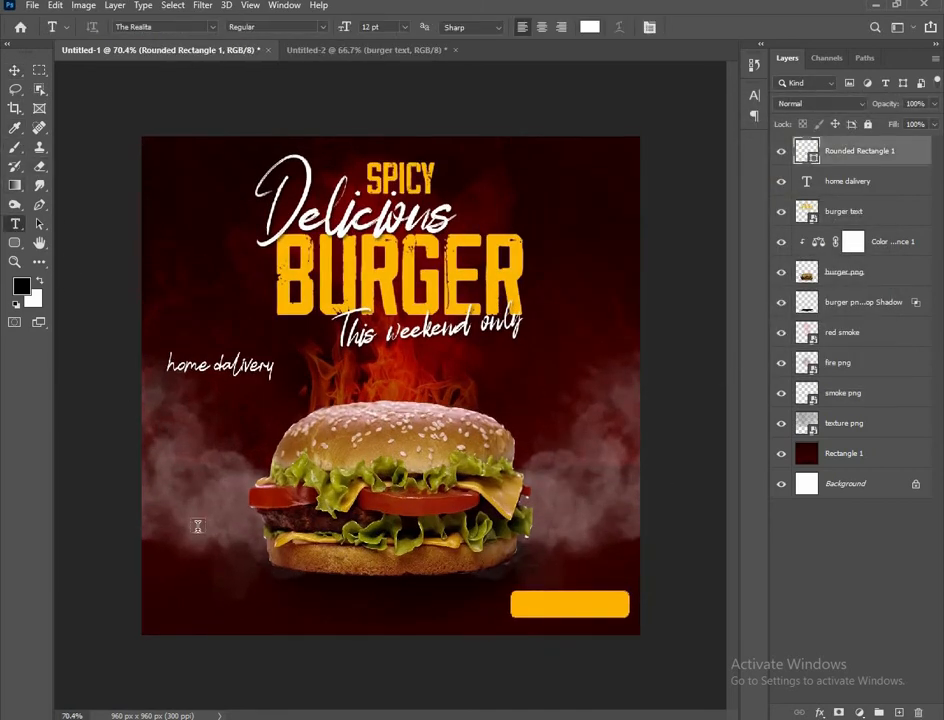
Type 'Order Now' at the lower left and set it in Arial
click(241, 596)
text(Or)
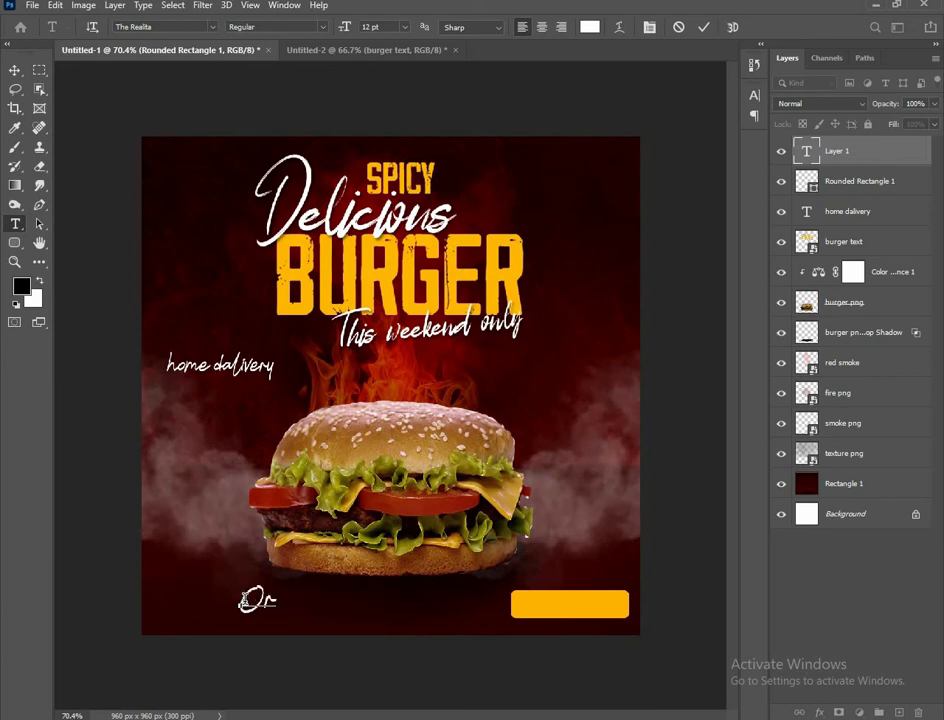
text(der Now)
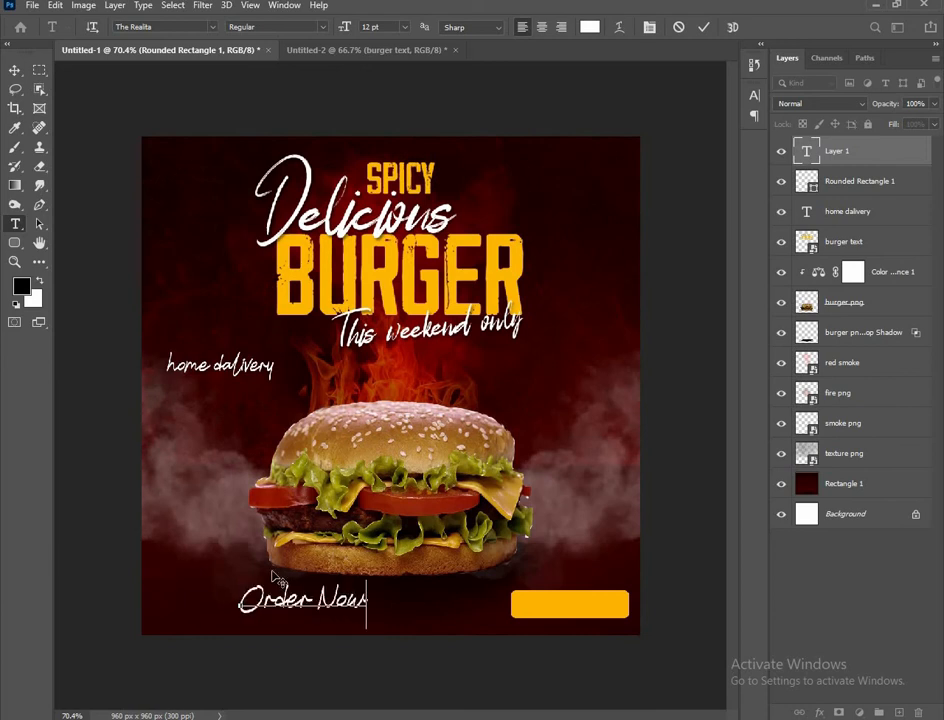
key(ctrl+Return)
key(v)
click(284, 5)
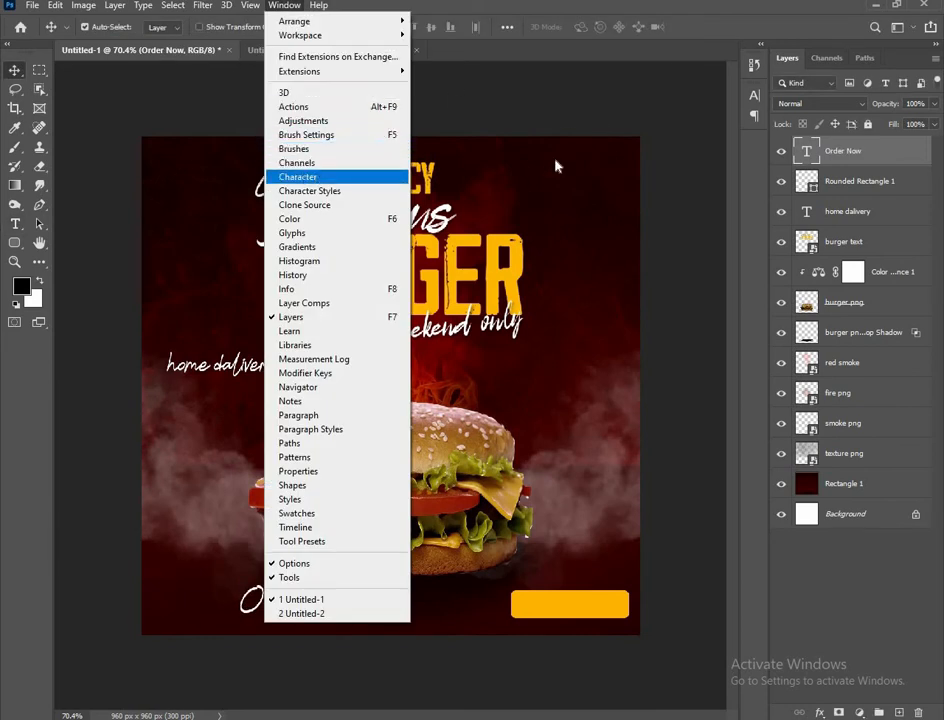
click(297, 176)
click(666, 117)
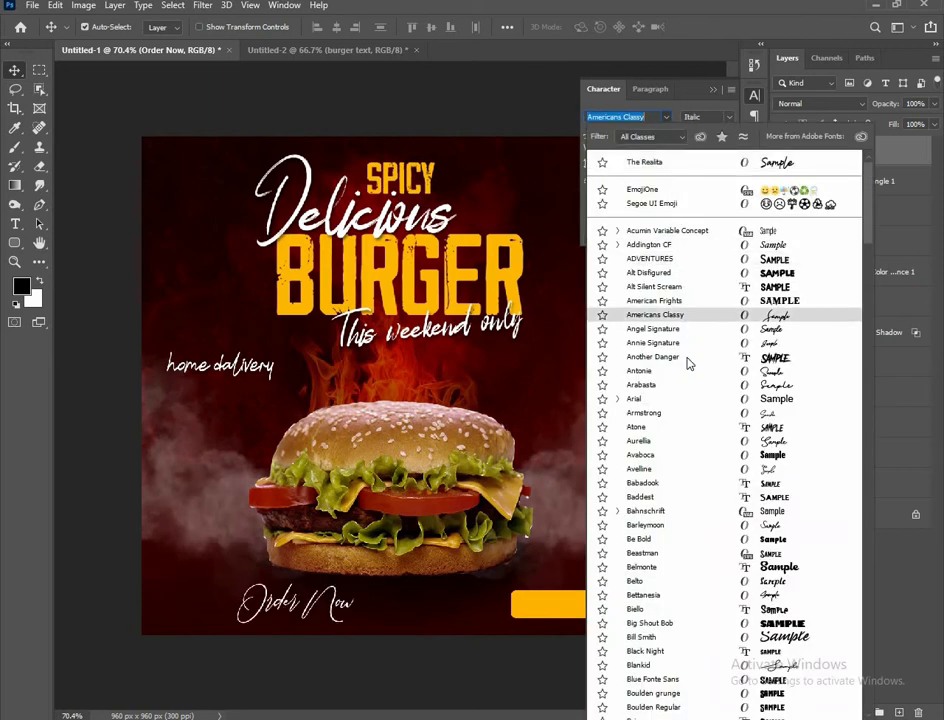
click(688, 400)
Move the Order Now text onto the yellow rectangle and shrink it to fit the button
drag(346, 628, 611, 624)
key(ctrl+t)
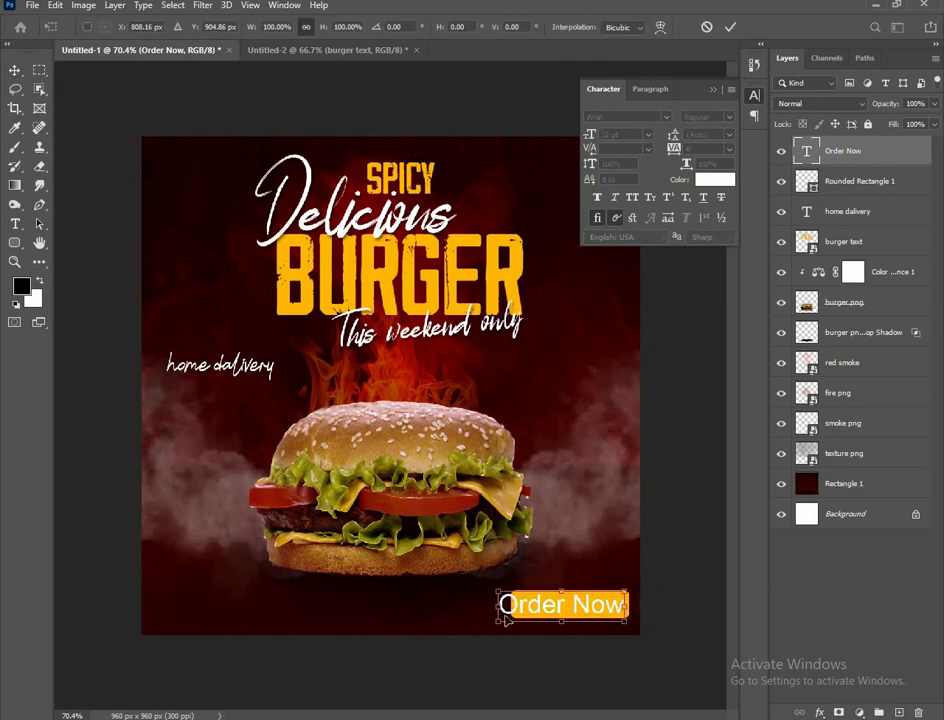
drag(498, 606, 520, 605)
key(Return)
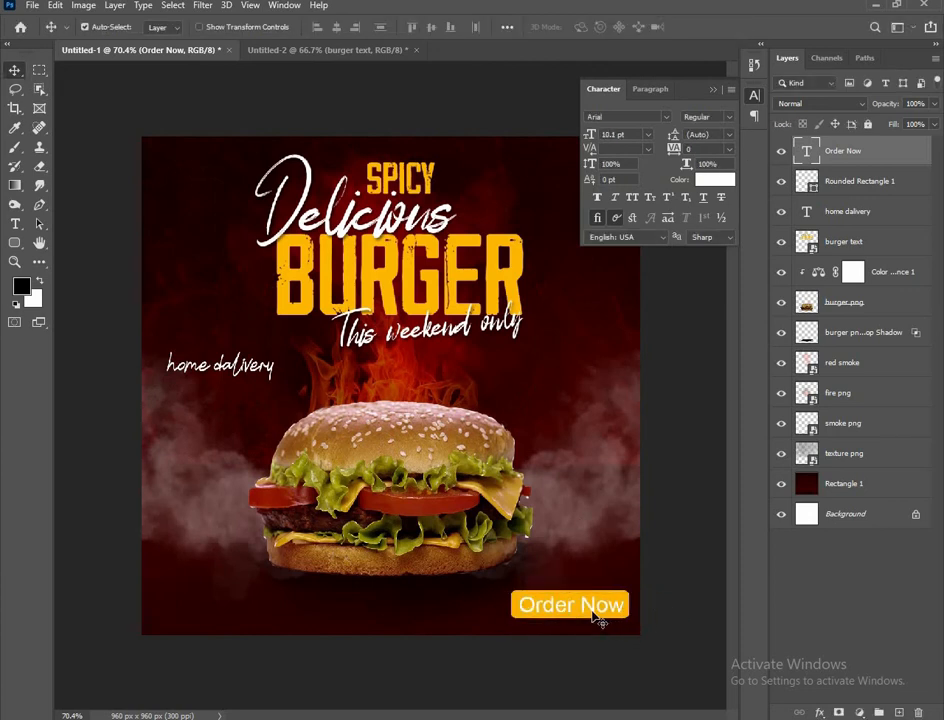
key(Left)
key(Left)
key(Left)
Change the Order Now text colour to black
click(716, 184)
drag(514, 318, 505, 331)
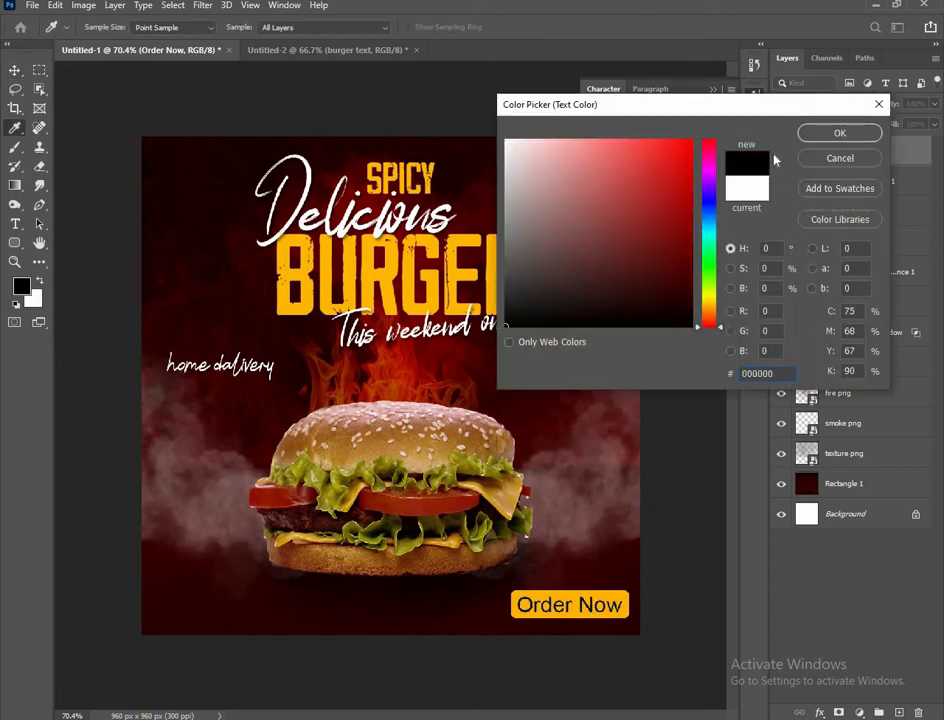
click(828, 136)
click(684, 340)
scroll(287, 353, down, 2)
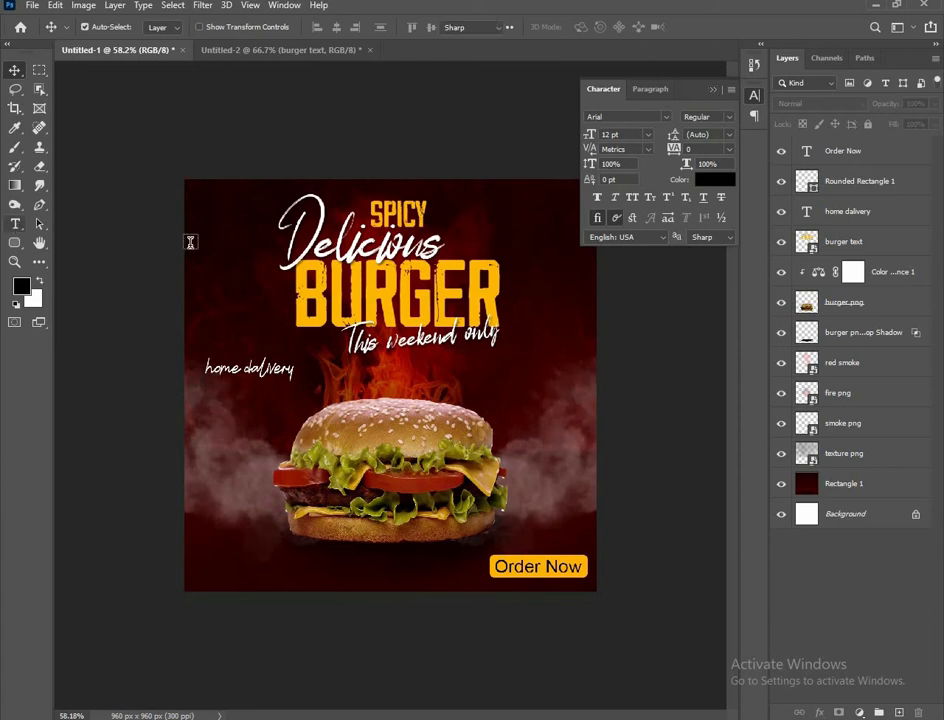
Add two logo text lines at the upper left, the second reading 'EDIT.X'
key(t)
click(204, 258)
key(BackSpace)
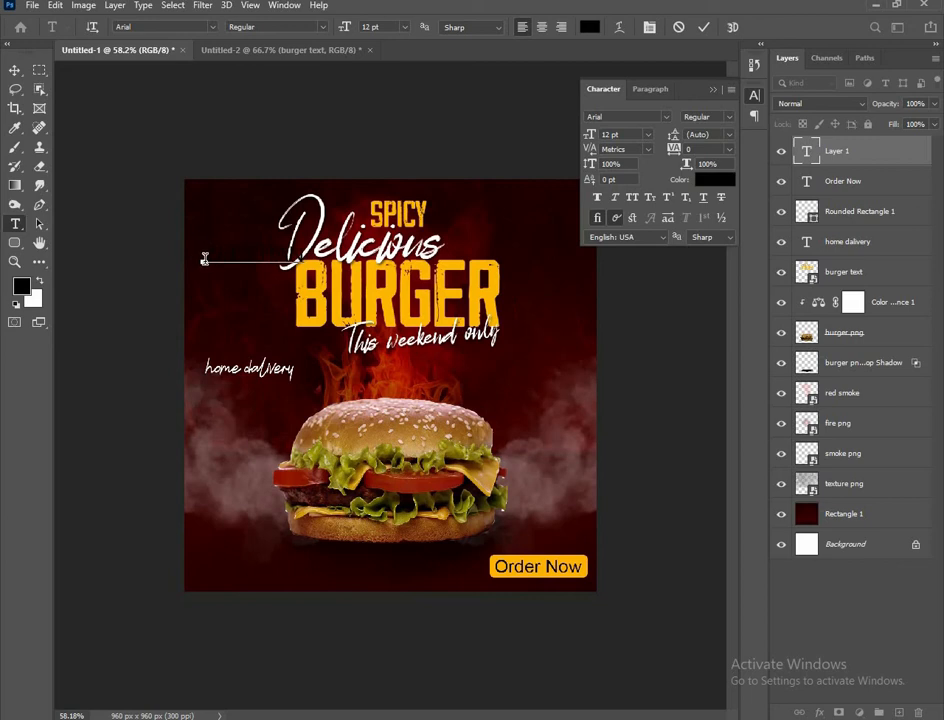
click(15, 70)
click(90, 115)
click(15, 224)
click(211, 306)
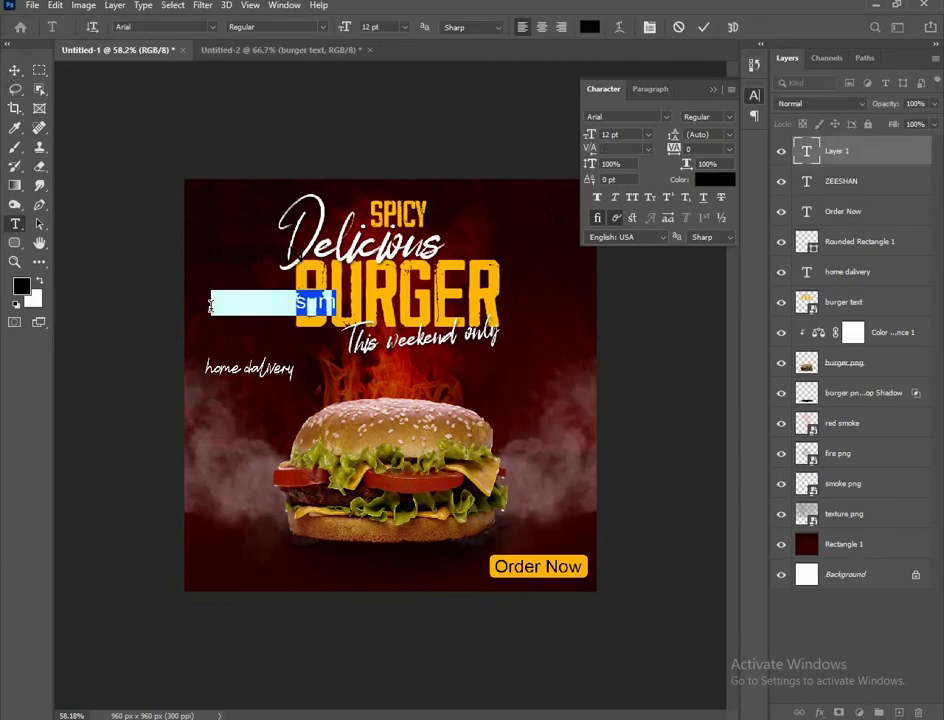
key(BackSpace)
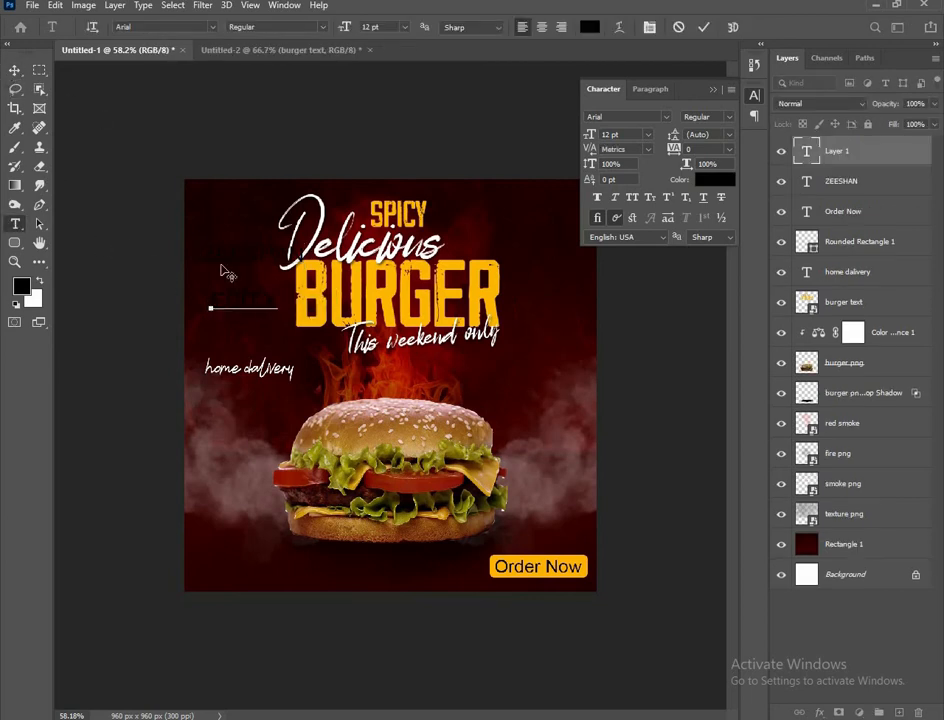
text(EDIT.X)
click(15, 70)
scroll(222, 240, up, 3)
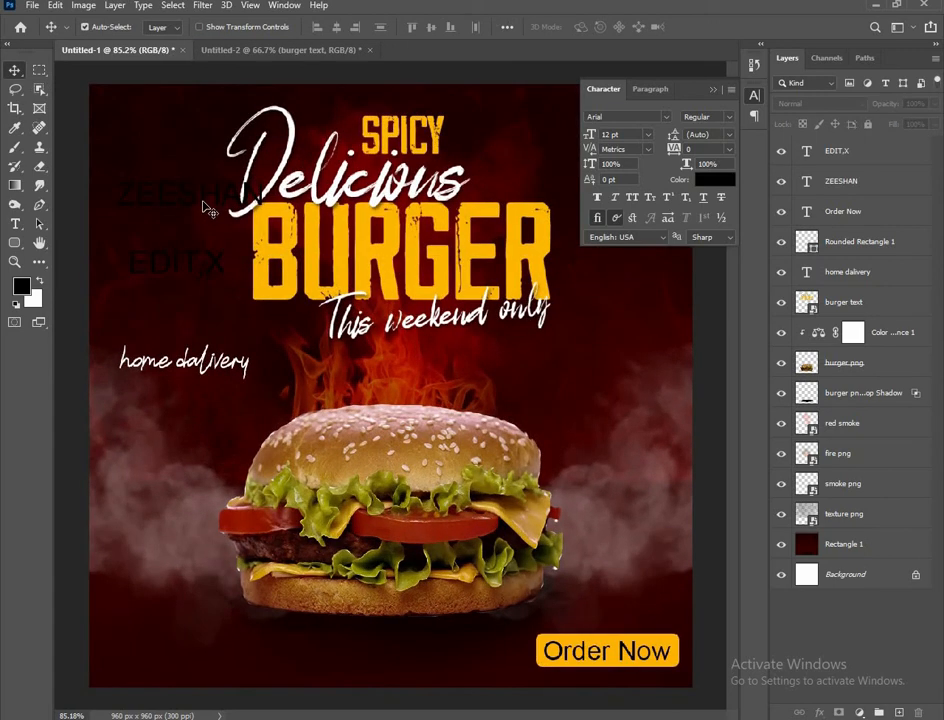
Shrink the name line to about half size and move both logo lines into the top-left corner
key(ctrl+t)
scroll(270, 250, down, 2)
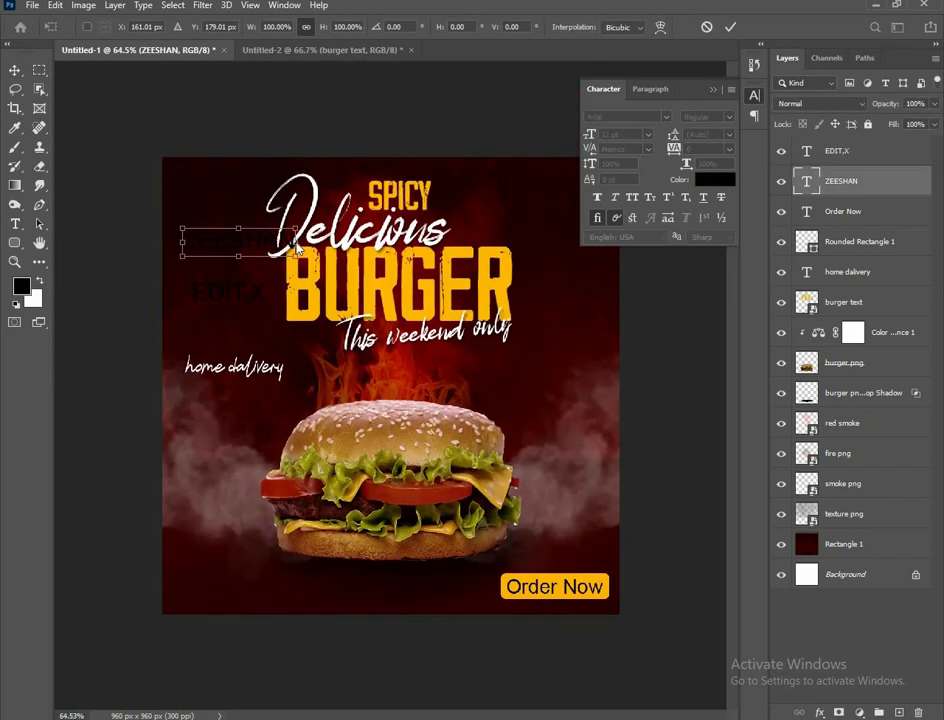
drag(296, 248, 264, 246)
drag(238, 244, 208, 192)
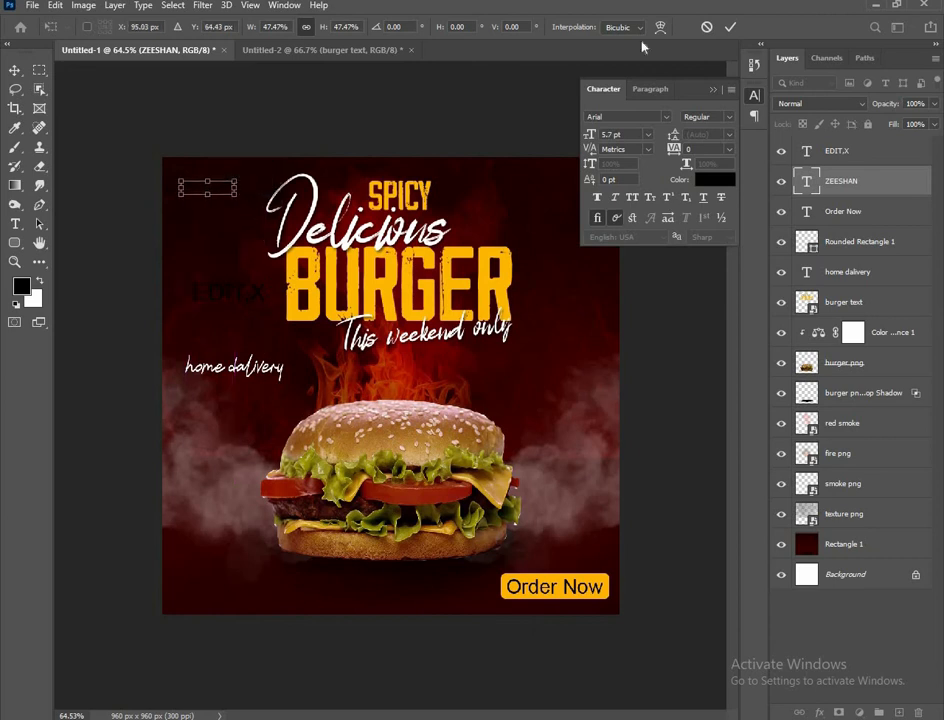
click(731, 30)
drag(241, 294, 213, 205)
key(ctrl+t)
Make both the EDIT.X line and the name line white
click(715, 179)
drag(609, 238, 466, 126)
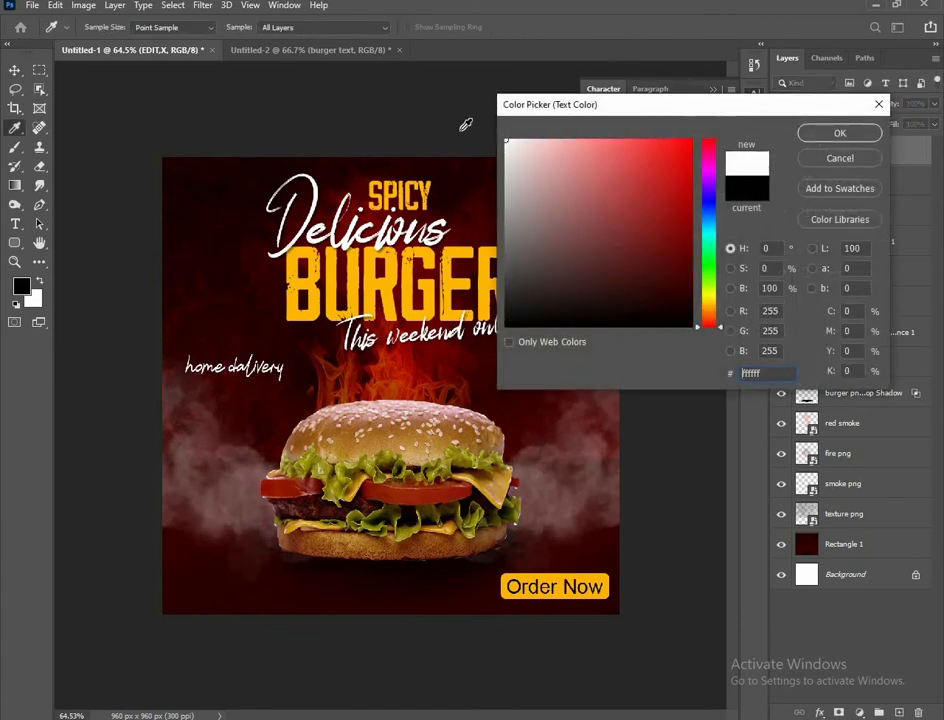
click(804, 137)
click(224, 180)
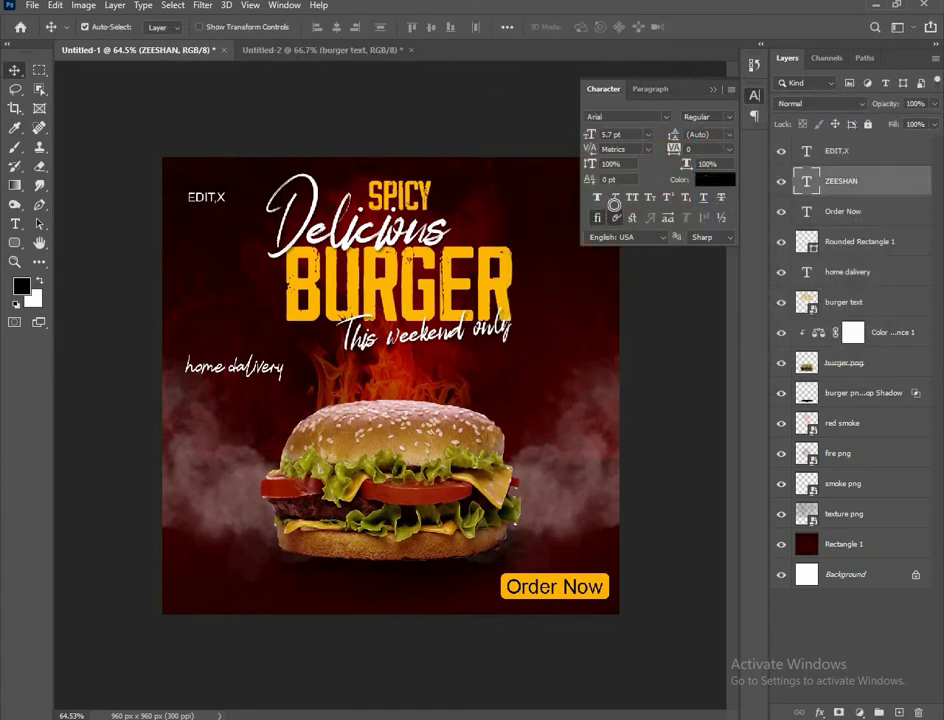
click(715, 179)
drag(606, 200, 492, 130)
click(838, 133)
Nudge both logo lines slightly upward
scroll(181, 170, up, 1)
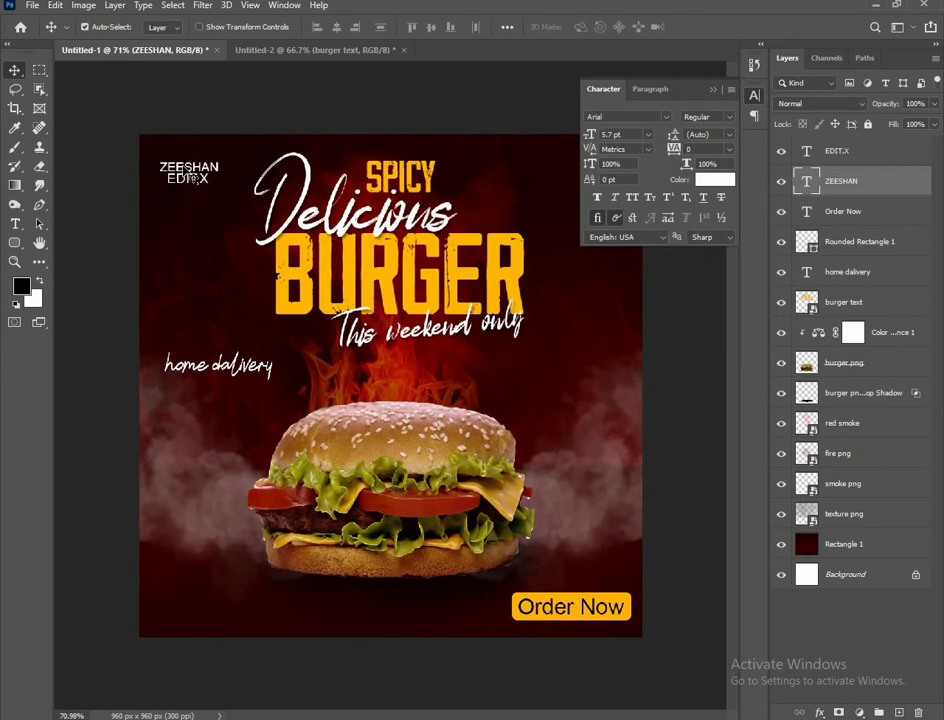
key(Up)
key(Up)
key(Up)
key(Up)
key(Up)
key(Up)
key(Up)
key(Up)
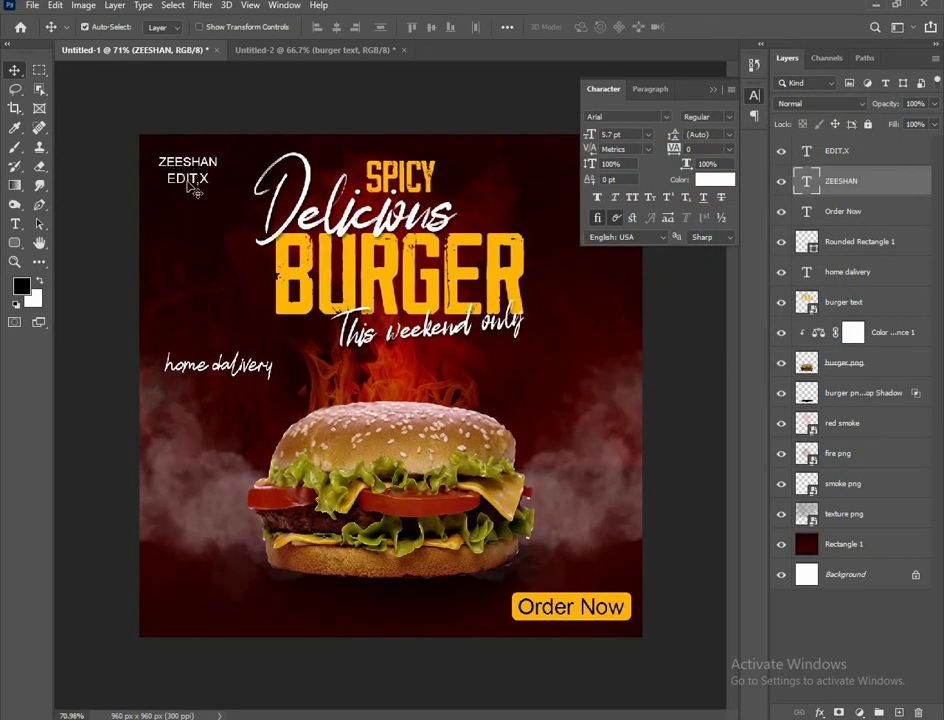
click(188, 182)
key(Up)
key(Up)
key(Up)
click(238, 92)
scroll(208, 226, down, 2)
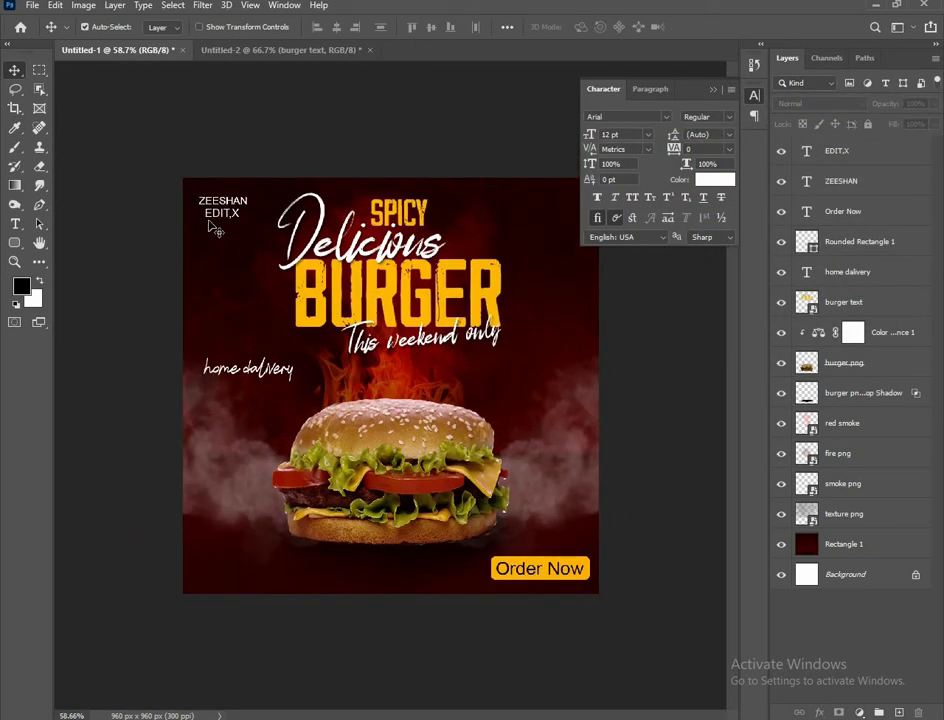
scroll(211, 226, up, 4)
Set the second logo line's tracking to 220, align it under the first, and close the Character panel
click(836, 151)
drag(709, 149, 720, 149)
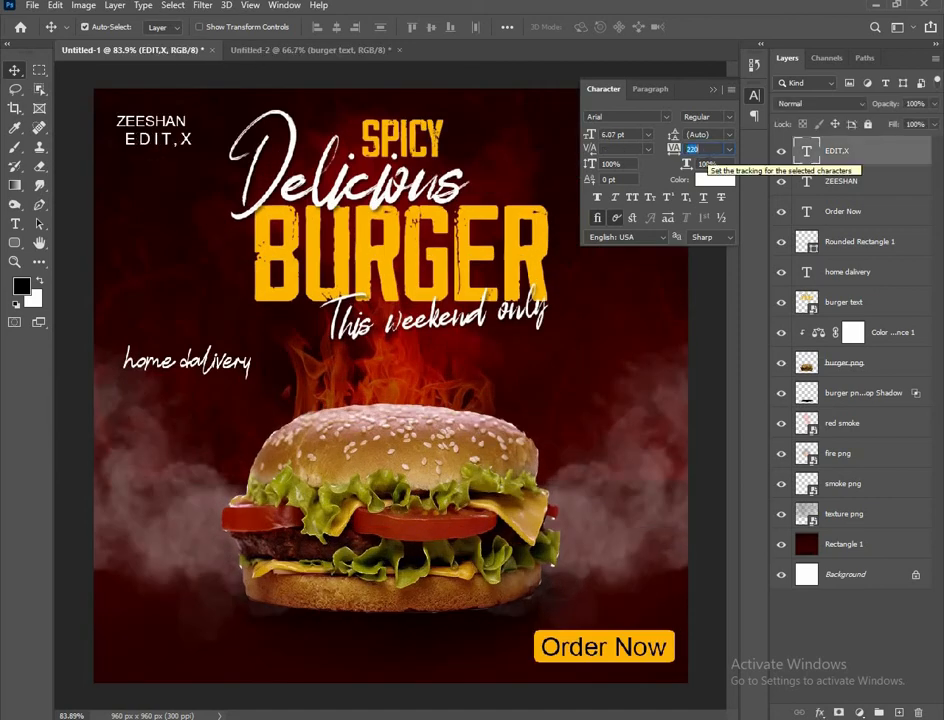
click(167, 141)
key(Left)
key(Left)
key(Left)
key(Left)
key(Left)
key(Left)
key(Left)
key(Left)
key(Left)
key(Left)
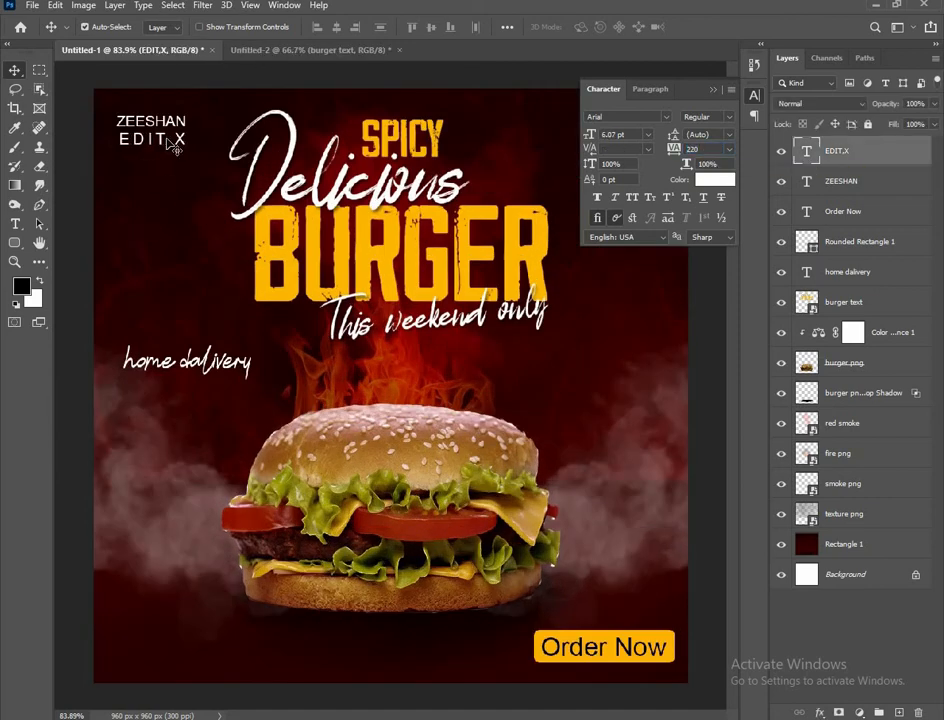
scroll(170, 257, down, 3)
click(207, 141)
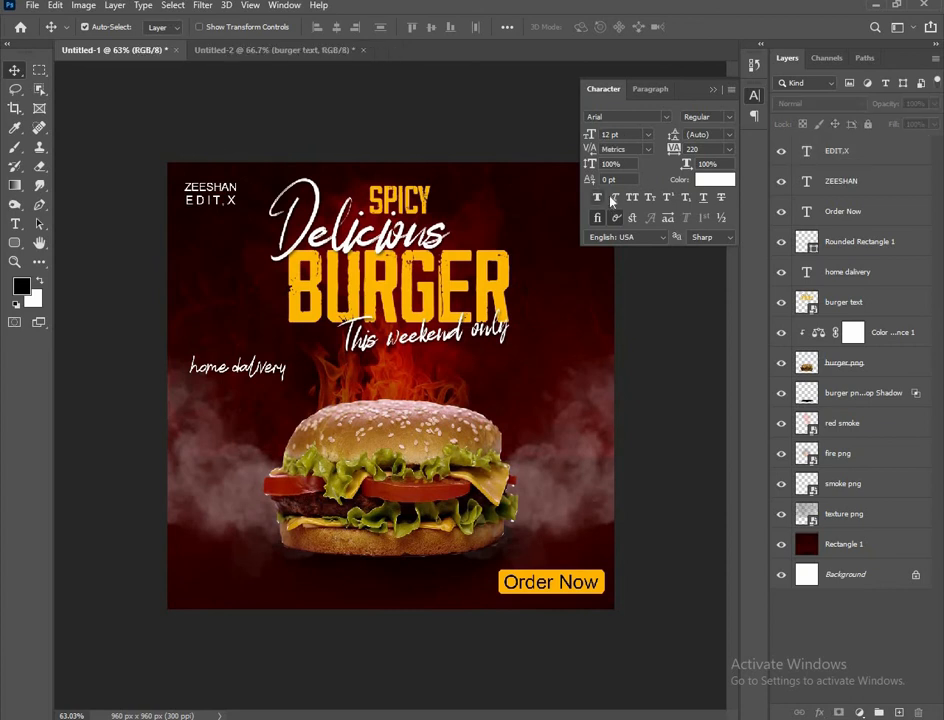
click(714, 91)
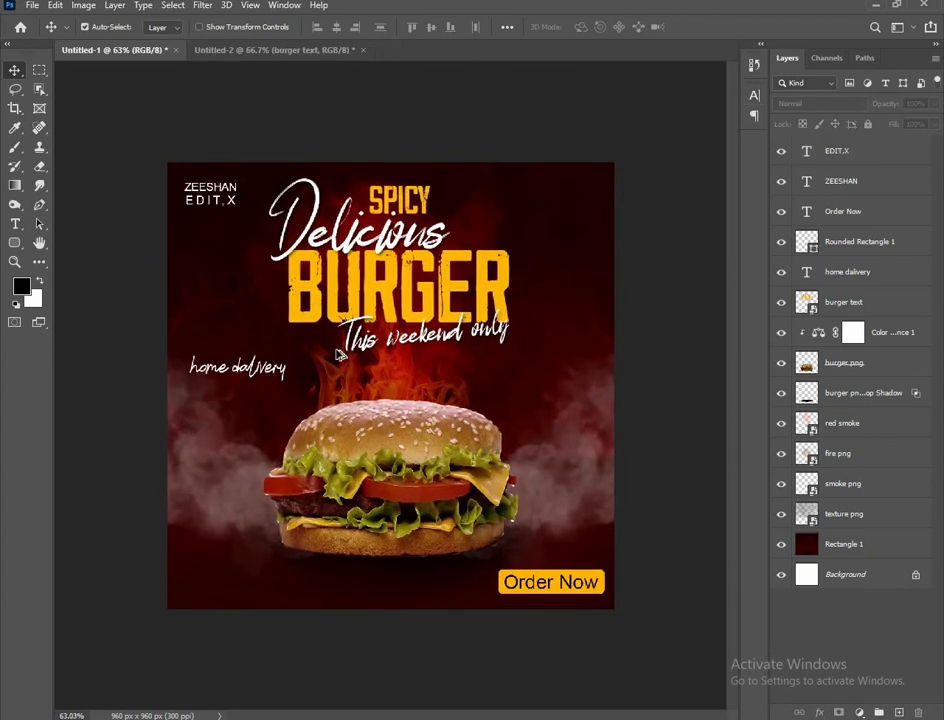
key(ctrl+Tab)
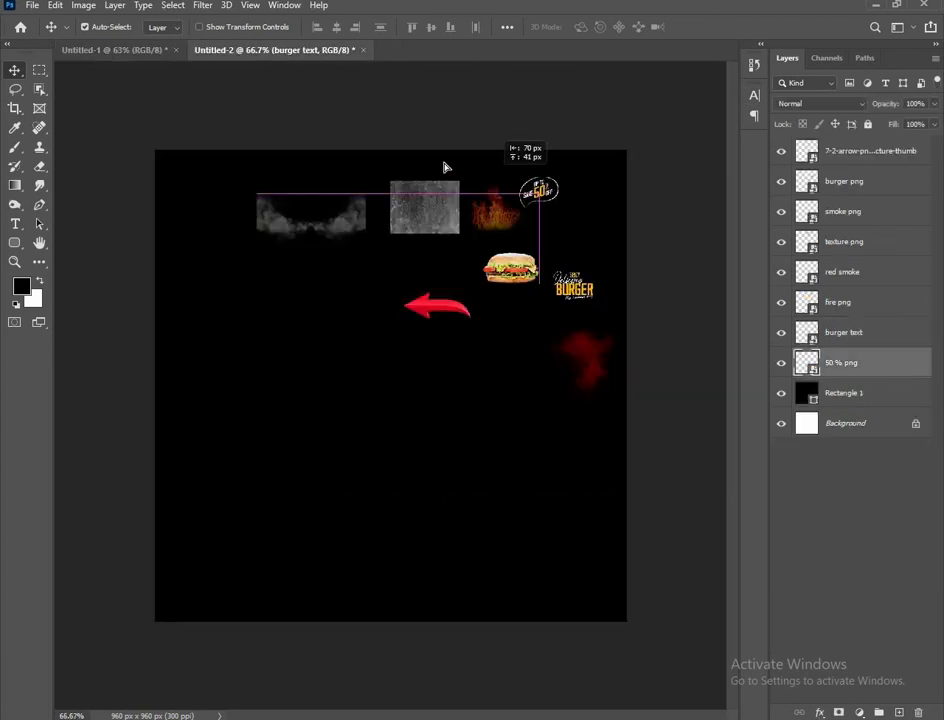
Drag the 50% off badge into the poster, enlarge it, and place it right of the title
drag(445, 167, 676, 376)
key(ctrl+t)
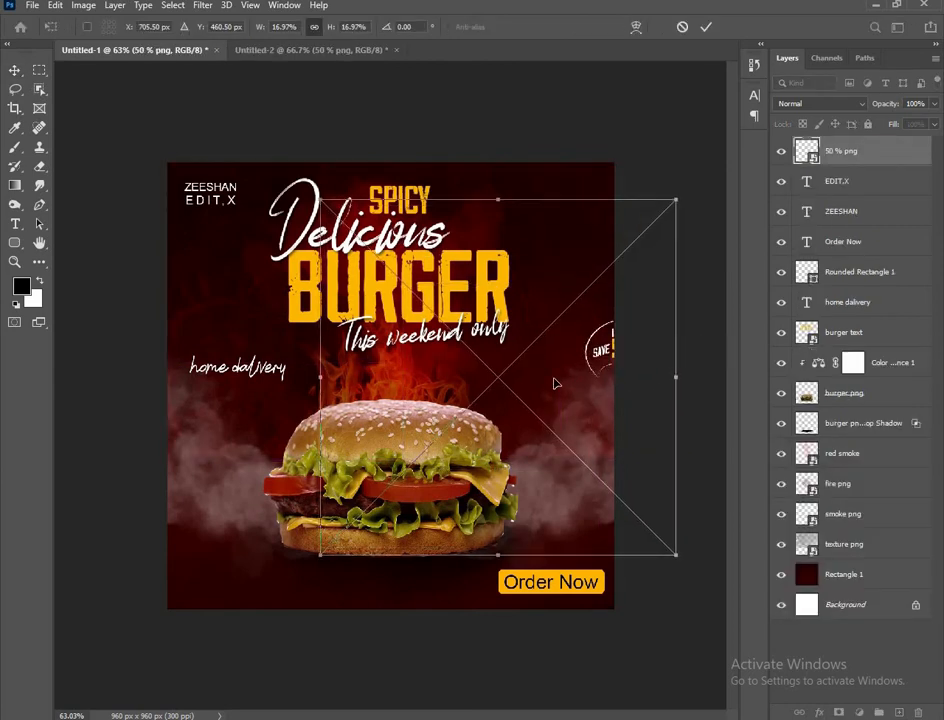
drag(609, 372, 549, 386)
drag(618, 391, 639, 391)
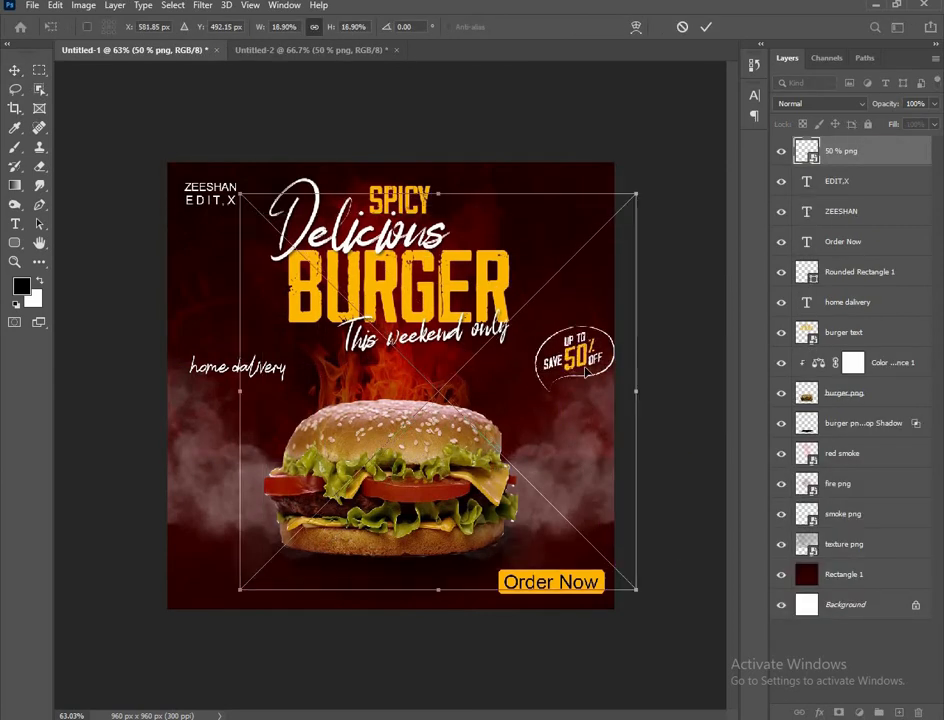
drag(588, 372, 558, 381)
key(Return)
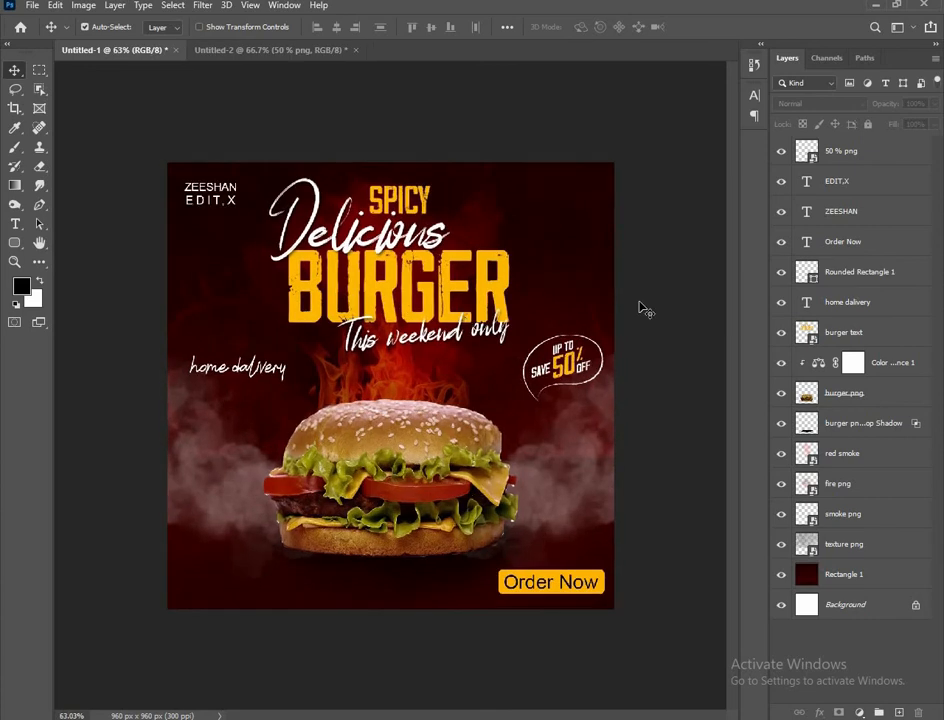
click(309, 57)
Bring the red arrow into the poster, flip it horizontally, rotate it about 44 degrees below home delivery
drag(436, 308, 273, 404)
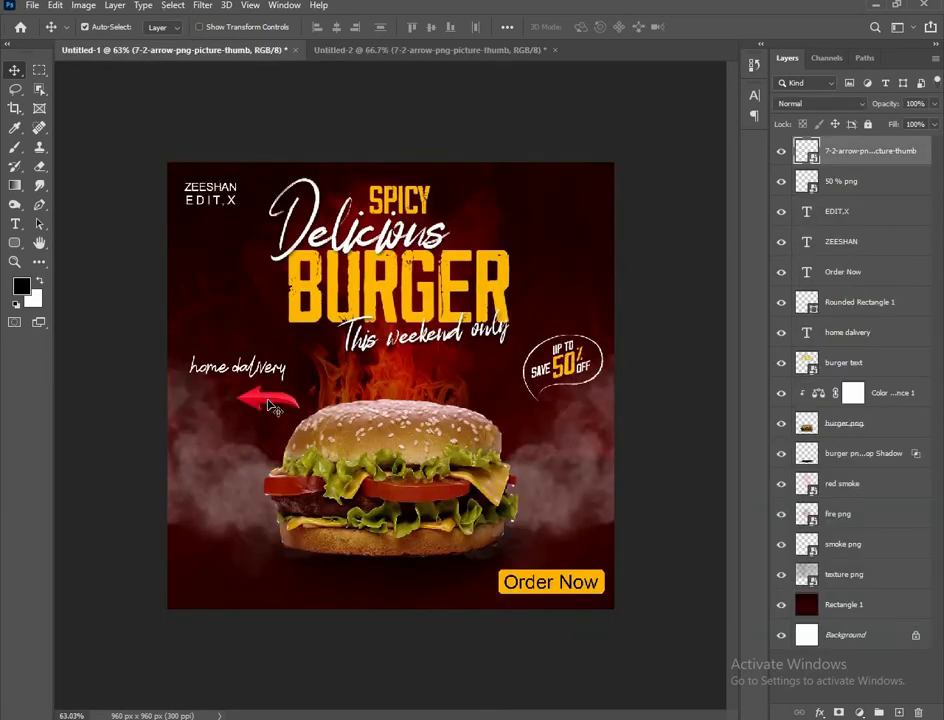
key(ctrl+t)
right_click(278, 398)
click(305, 628)
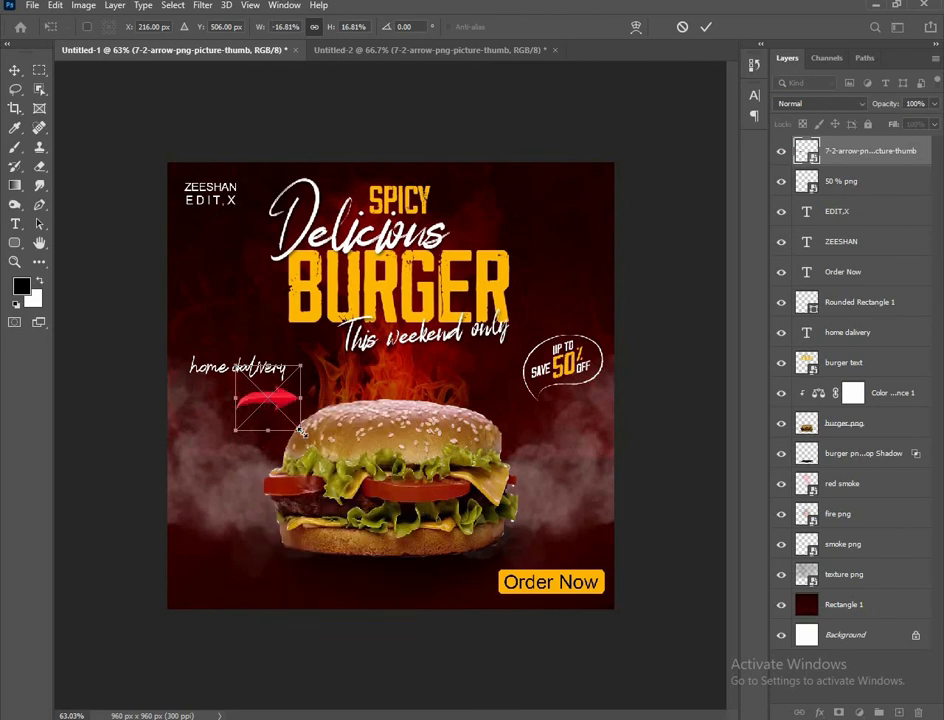
drag(307, 440, 327, 249)
scroll(293, 434, up, 3)
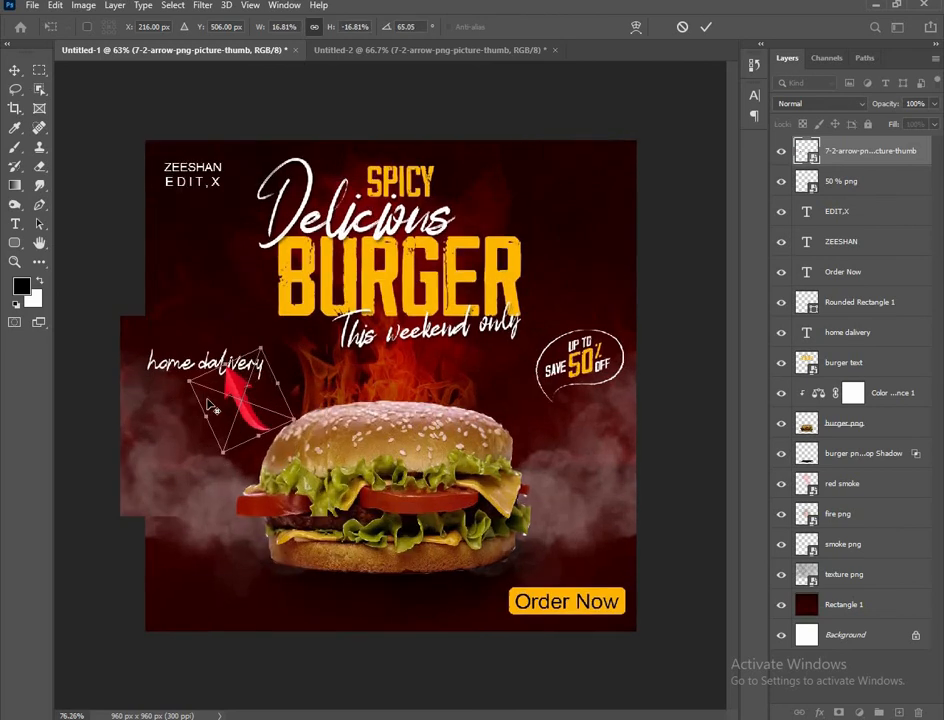
scroll(306, 401, down, 3)
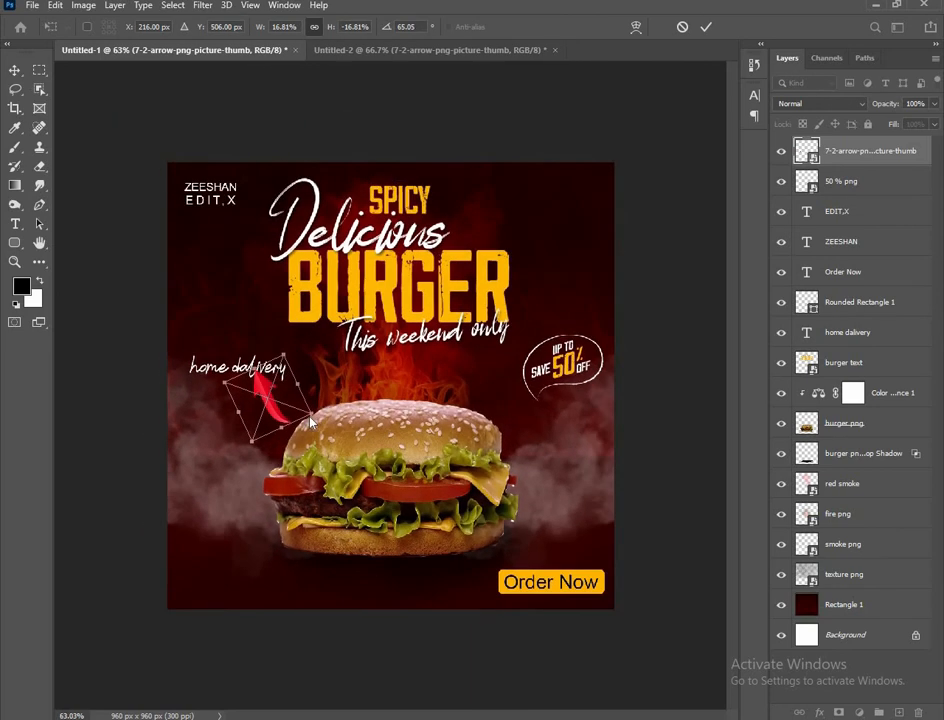
drag(324, 419, 350, 397)
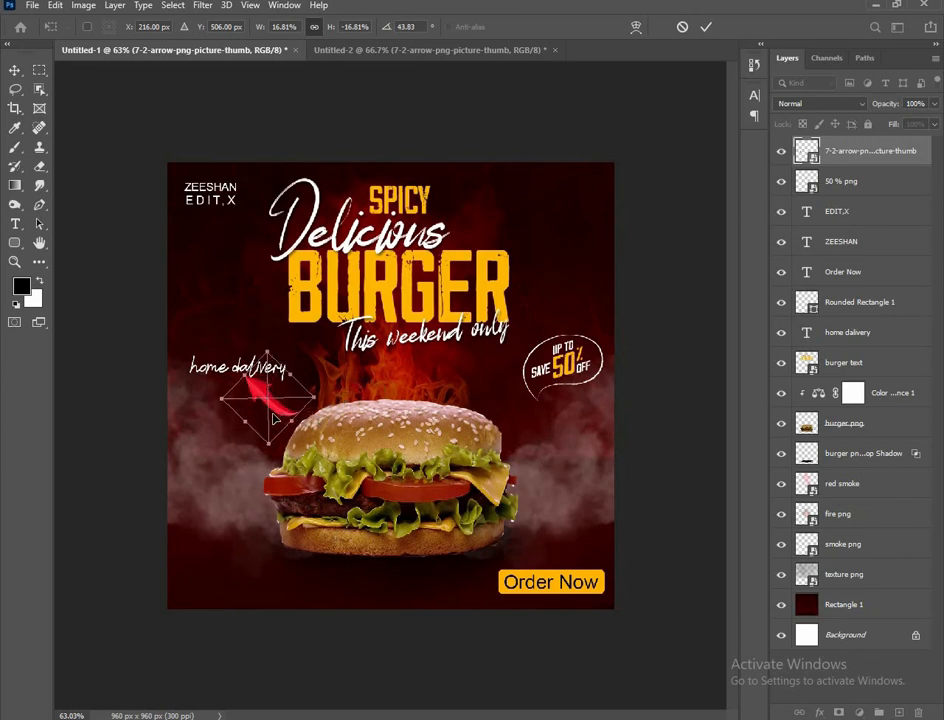
drag(281, 417, 274, 421)
click(706, 27)
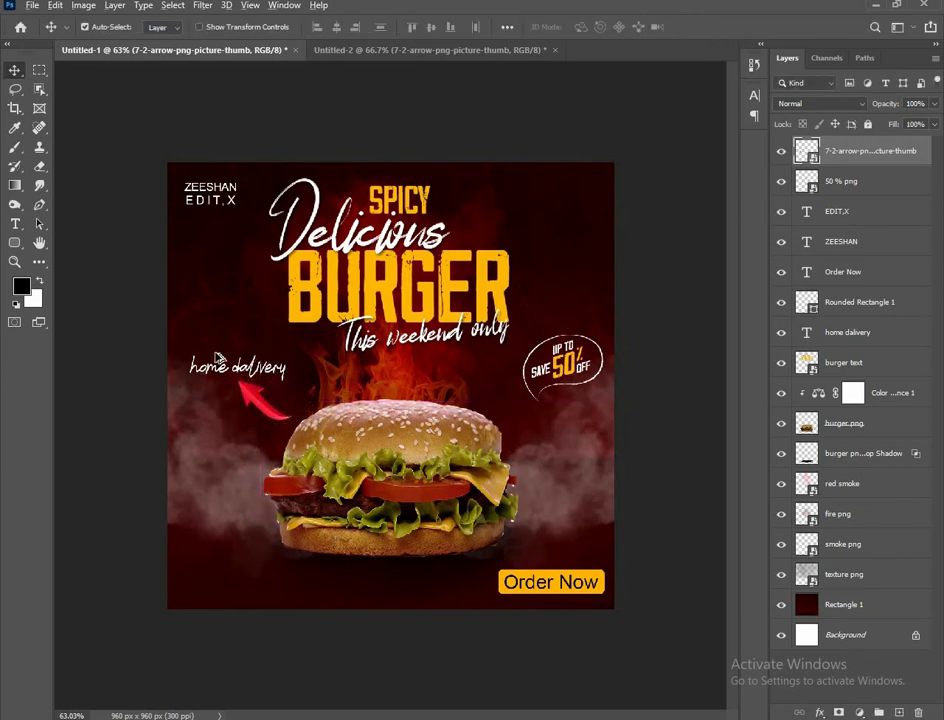
Add a white (ffffff) Solid Color fill layer clipped to the arrow
click(858, 710)
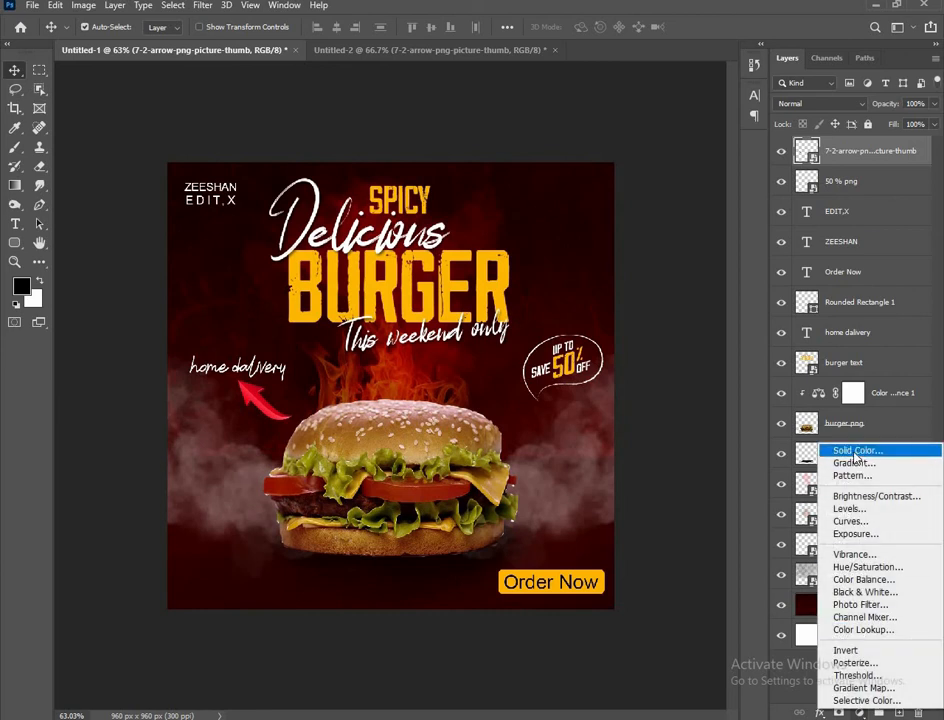
click(756, 426)
text(ffffff)
click(798, 125)
right_click(852, 154)
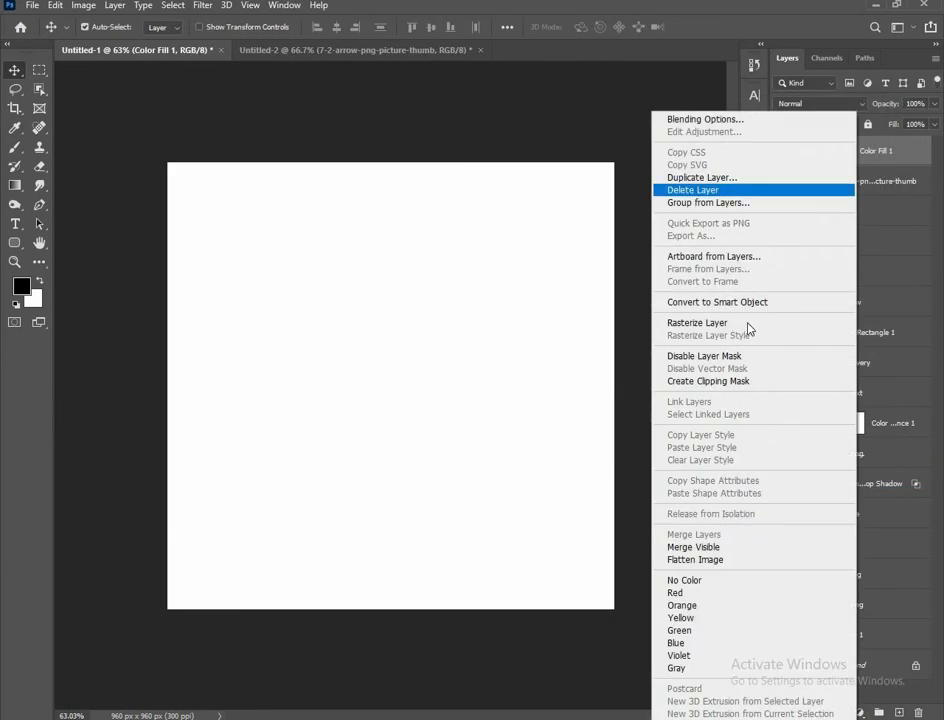
click(722, 384)
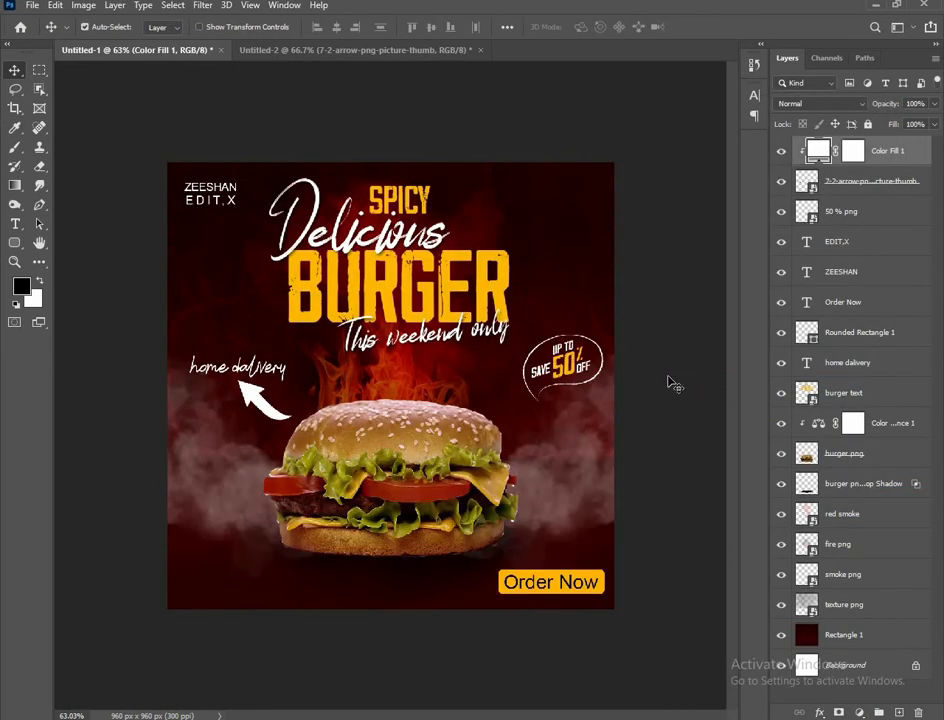
ctrl+click(838, 183)
Convert the arrow and its white fill into one smart object
right_click(837, 182)
click(697, 235)
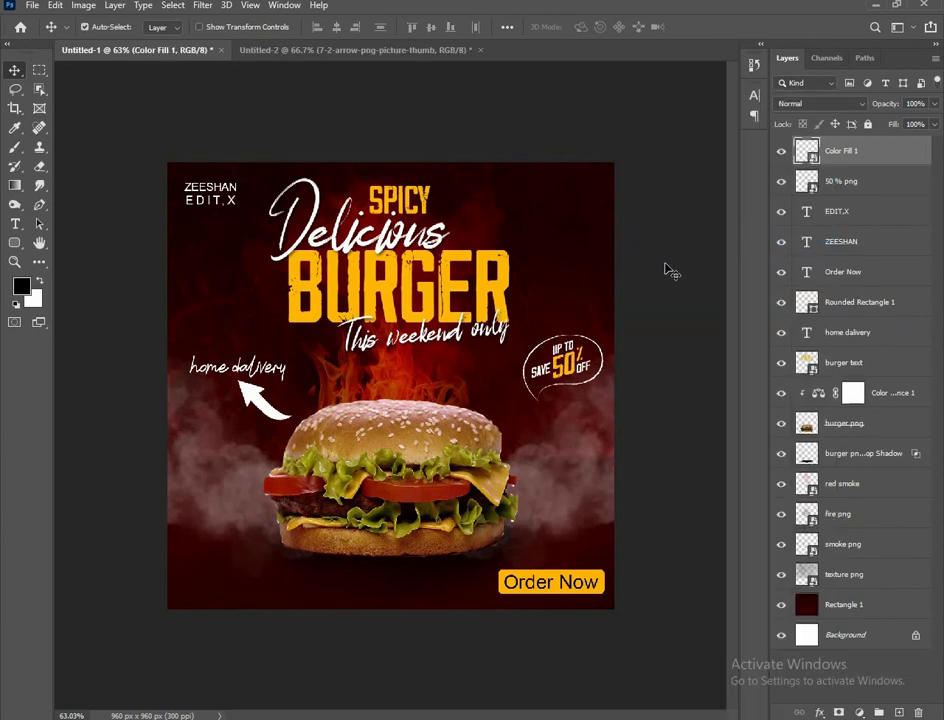
click(669, 271)
scroll(342, 374, down, 1)
scroll(342, 374, up, 1)
Type the phone number at the poster's bottom left and shrink it
key(t)
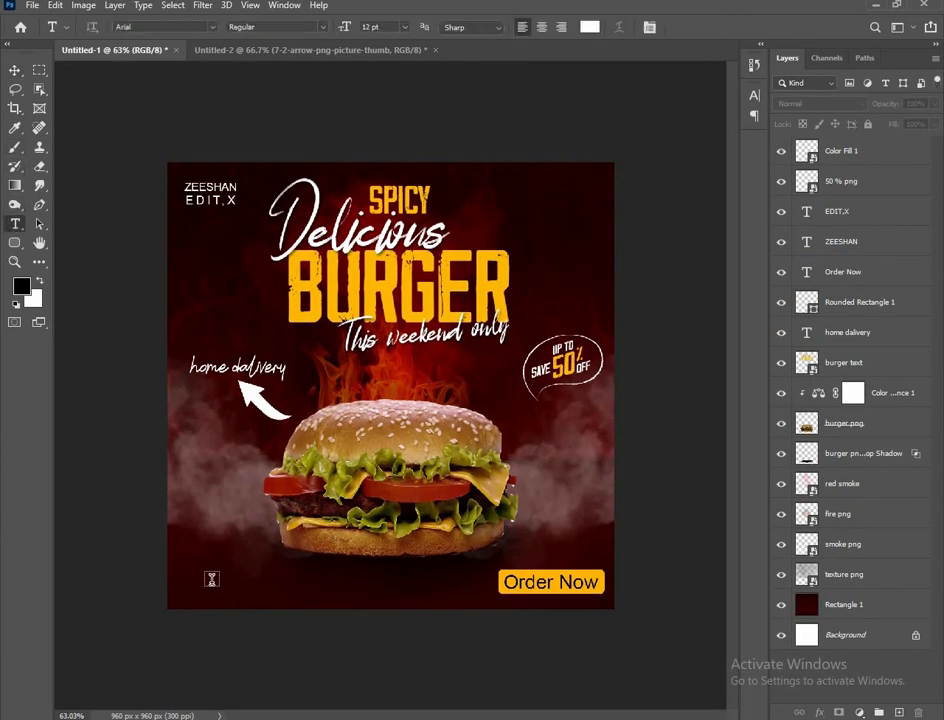
click(211, 576)
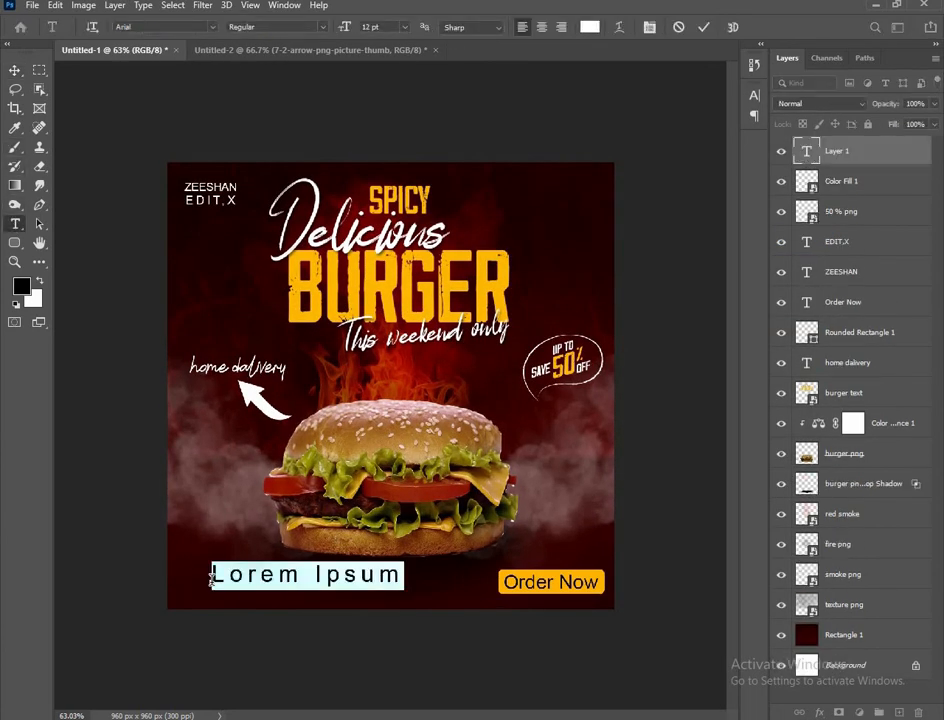
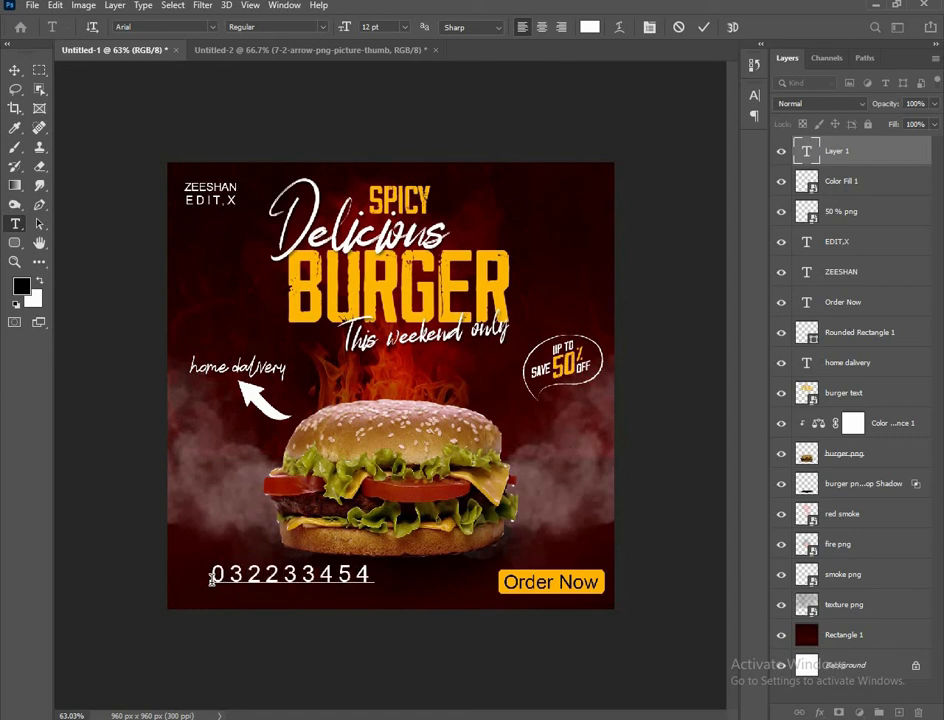
key(ctrl+Return)
key(ctrl+t)
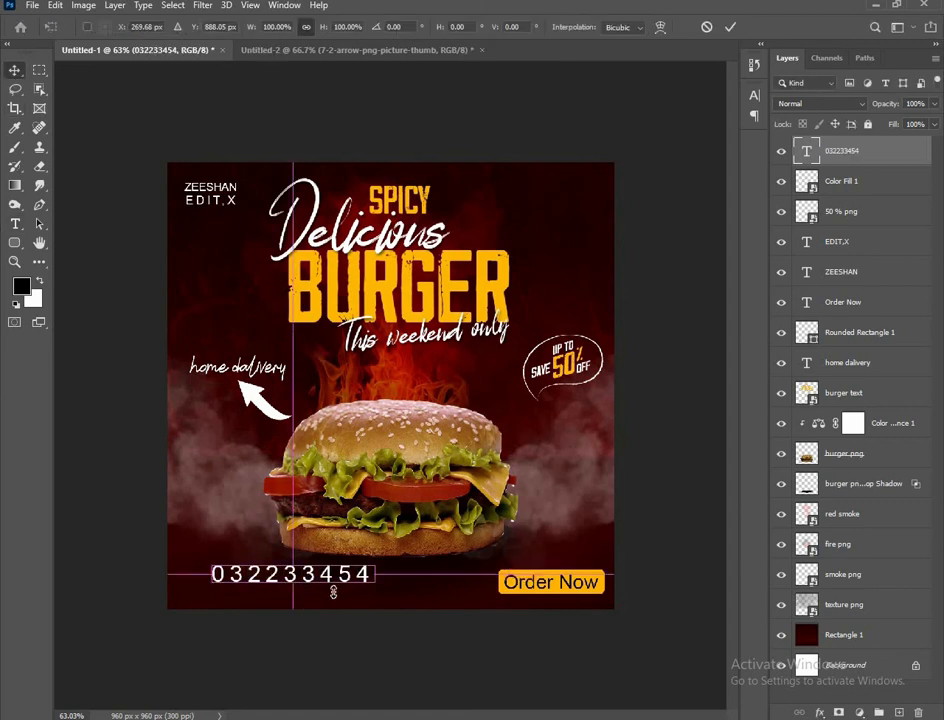
drag(377, 576, 293, 581)
Colour the phone number a saturated yellow via the Character panel
click(284, 5)
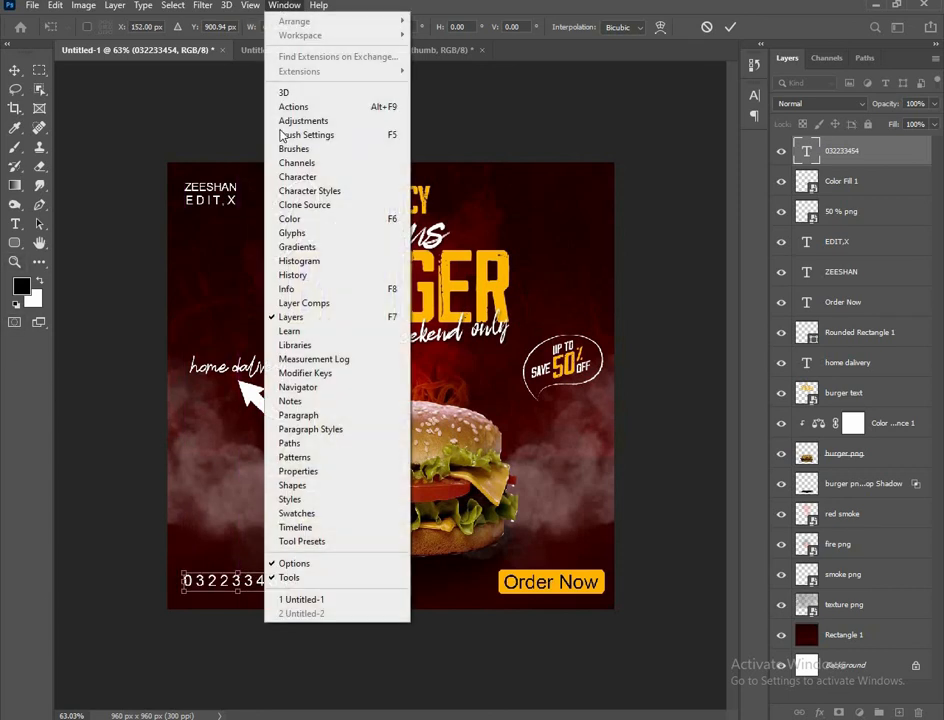
click(295, 177)
click(715, 179)
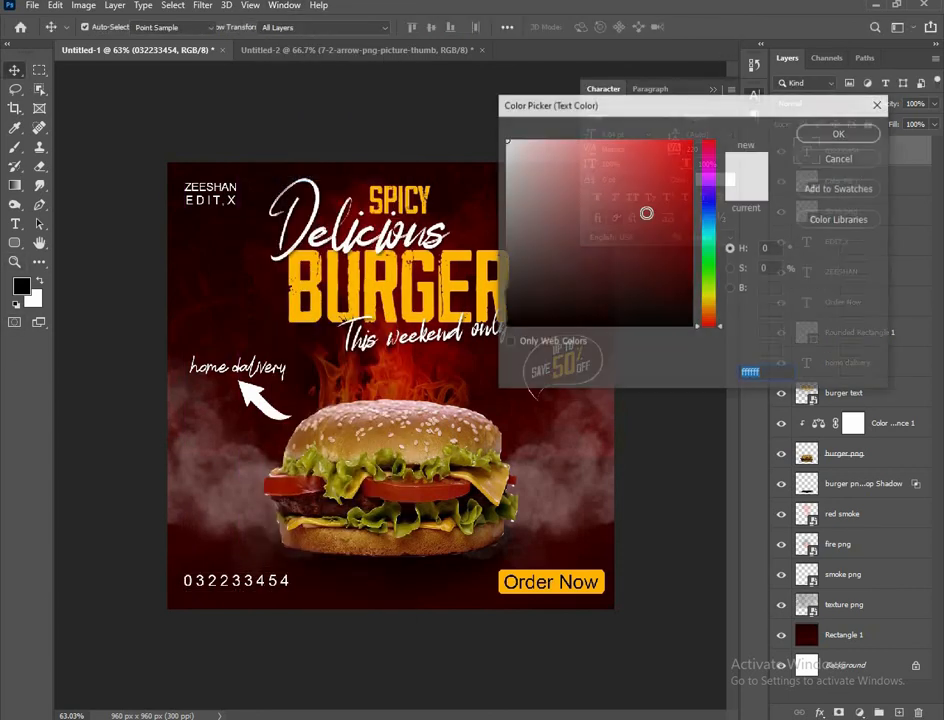
click(709, 304)
click(692, 141)
click(825, 135)
click(690, 435)
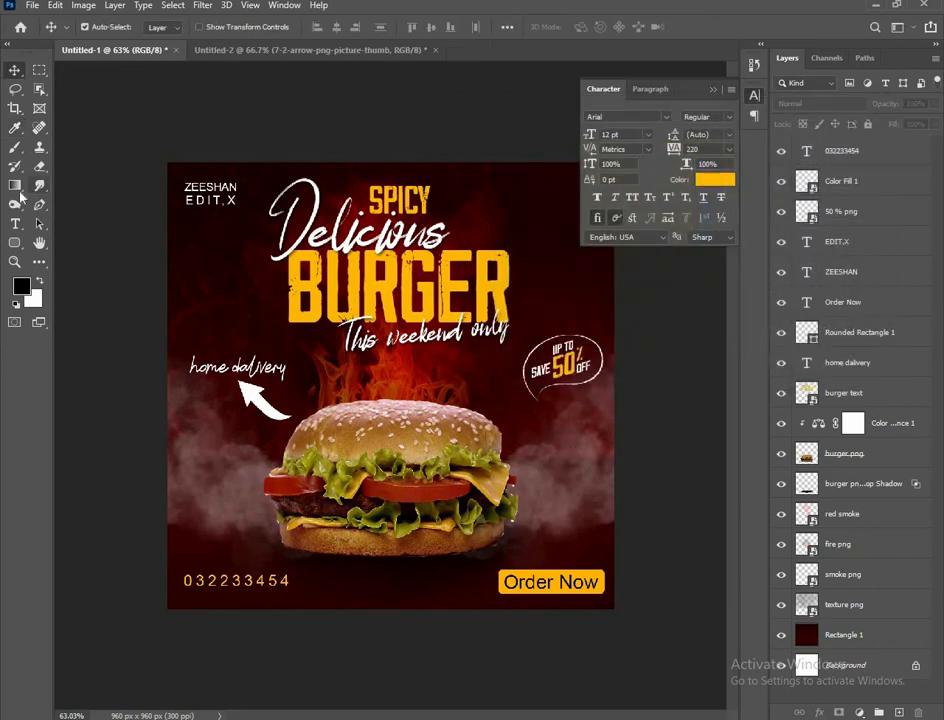
click(15, 223)
Add the 'www your web .com' line, tighten its letter spacing, and move it below the phone number
click(205, 556)
text(ww)
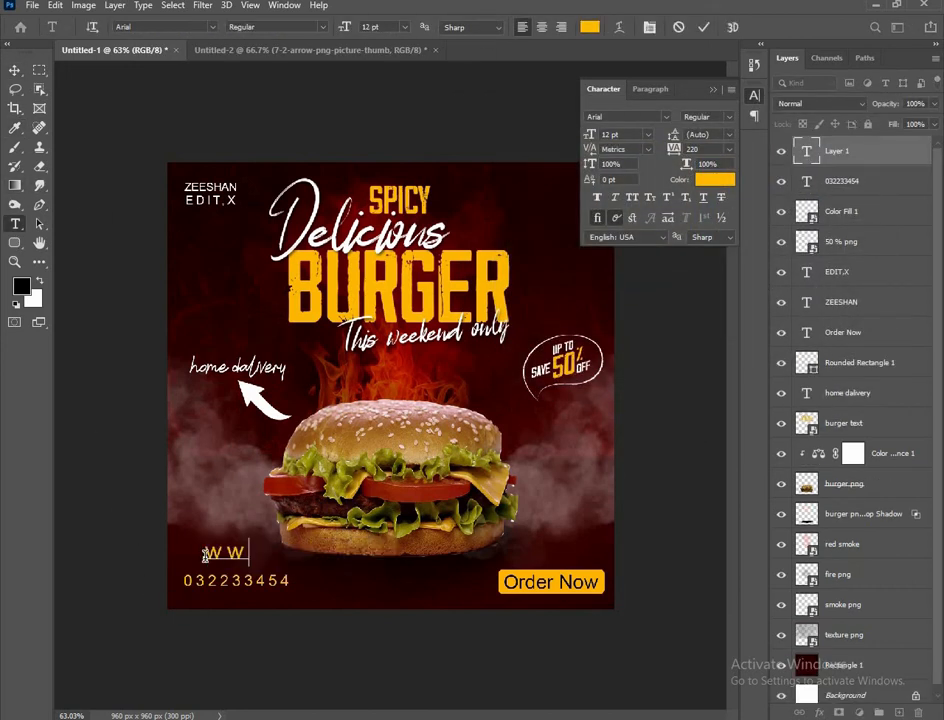
text(w.yourweb.com)
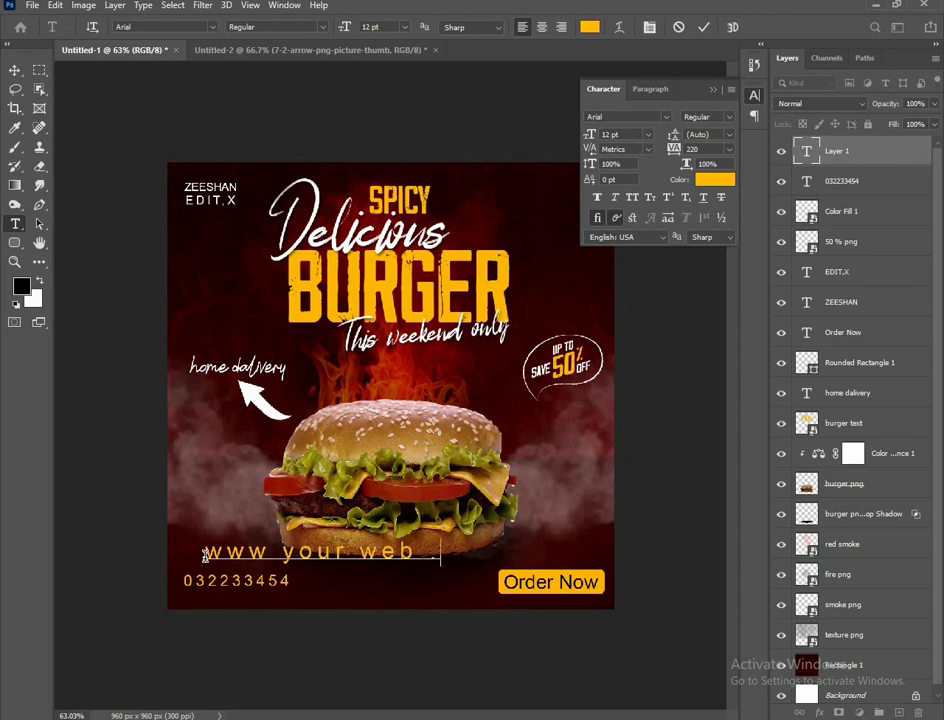
click(15, 69)
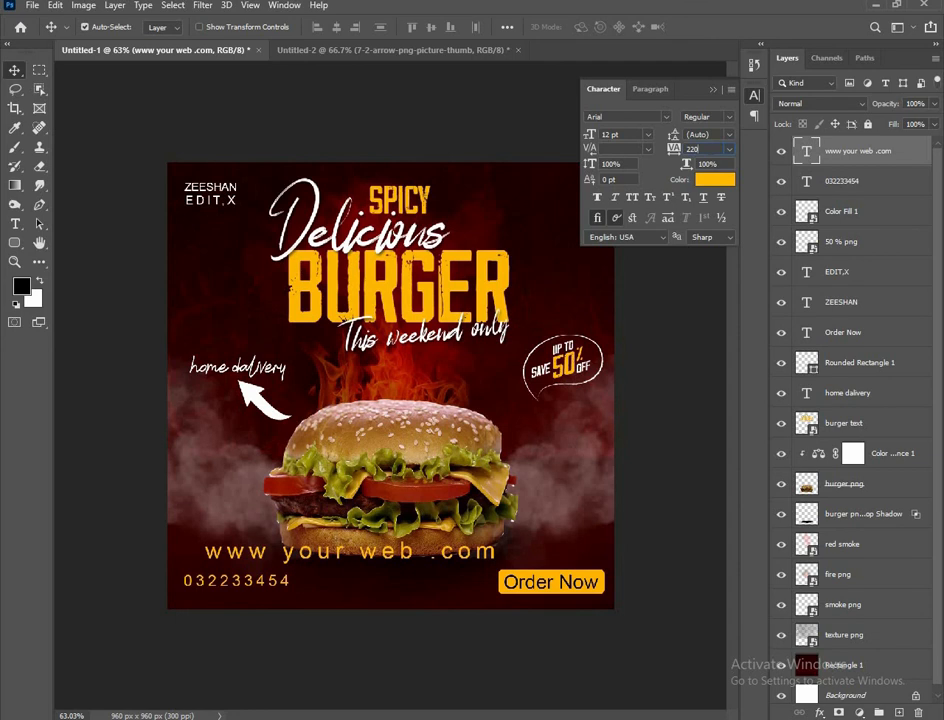
scroll(711, 152, down, 15)
scroll(711, 152, up, 1)
scroll(711, 152, up, 2)
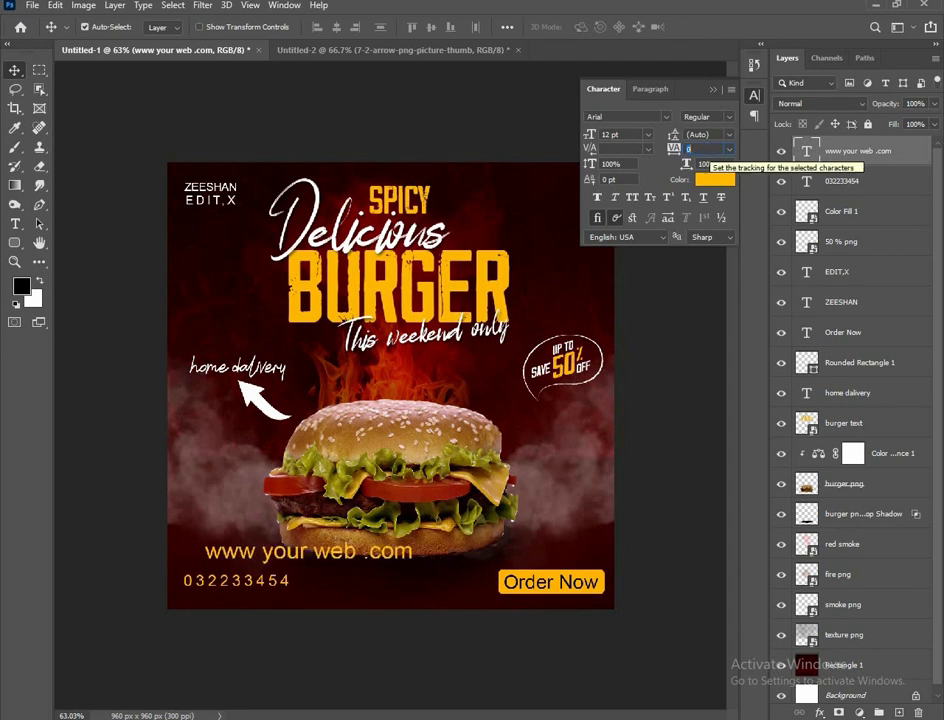
scroll(711, 152, down, 1)
click(231, 613)
scroll(238, 603, up, 1)
drag(255, 586, 227, 633)
Scale the website text down to about three quarters size
scroll(203, 619, up, 2)
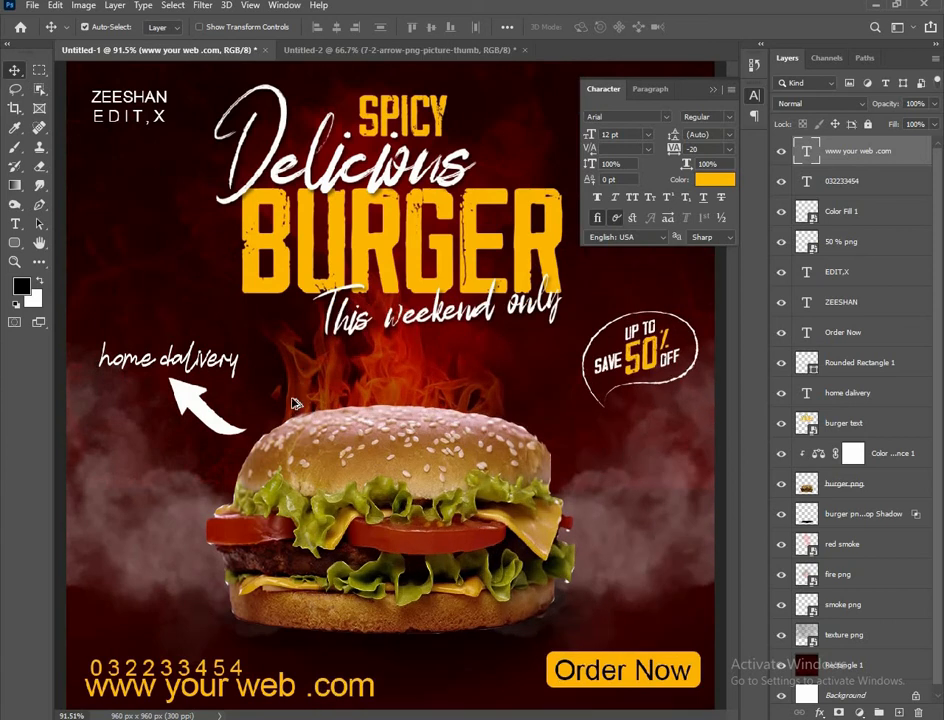
key(ctrl+minus)
key(ctrl+t)
drag(375, 648, 313, 645)
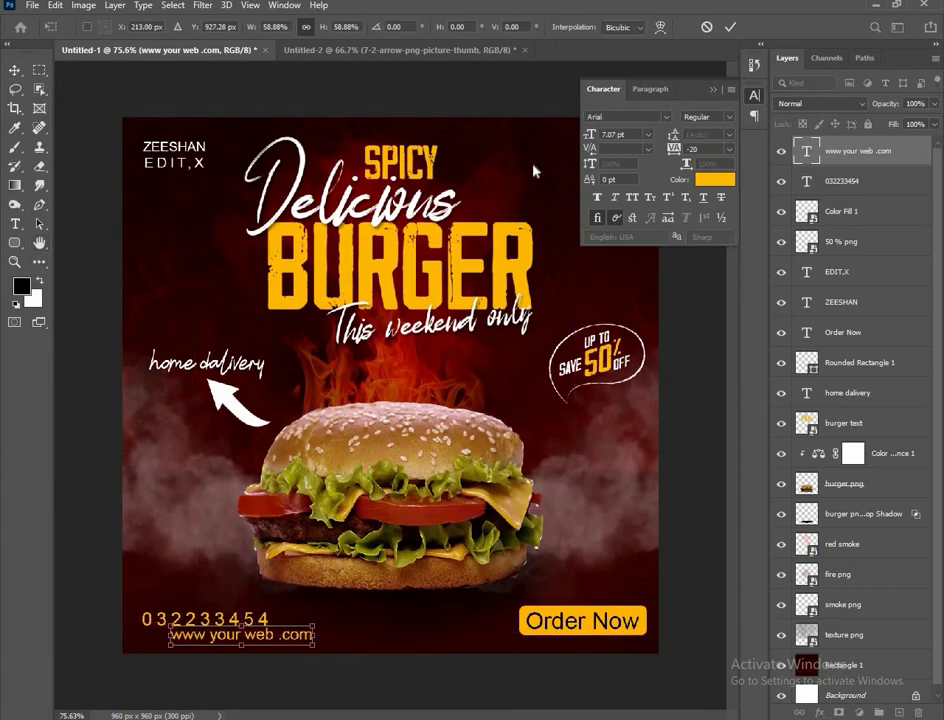
key(Return)
Make the website text white (ffffff), align it with the phone number, and collapse the Character panel
click(715, 179)
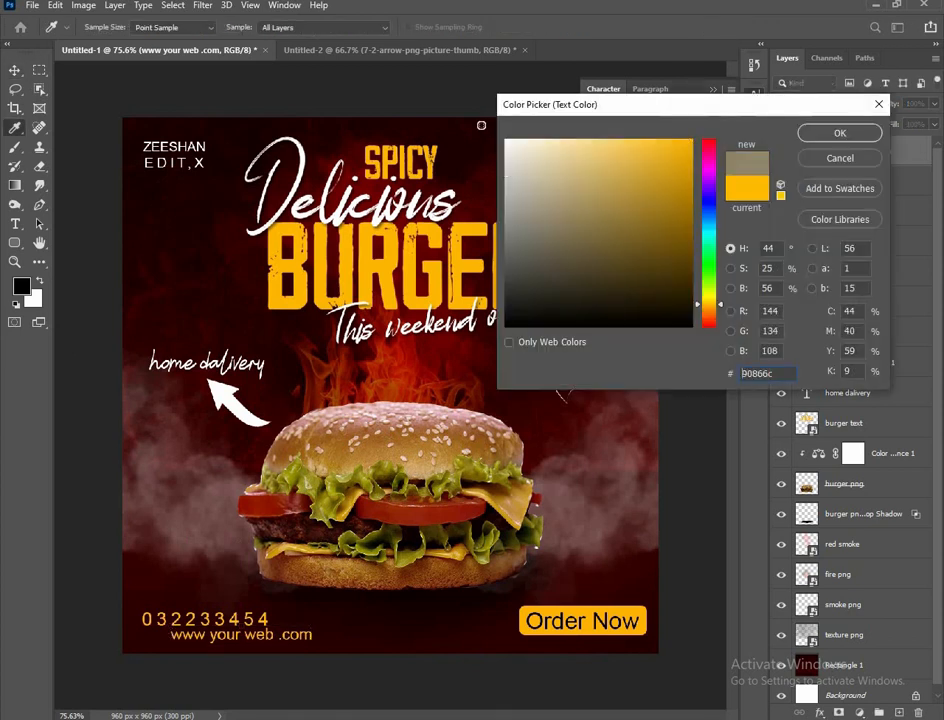
text(ffffff)
key(Return)
drag(259, 644, 230, 645)
click(307, 682)
scroll(252, 488, down, 2)
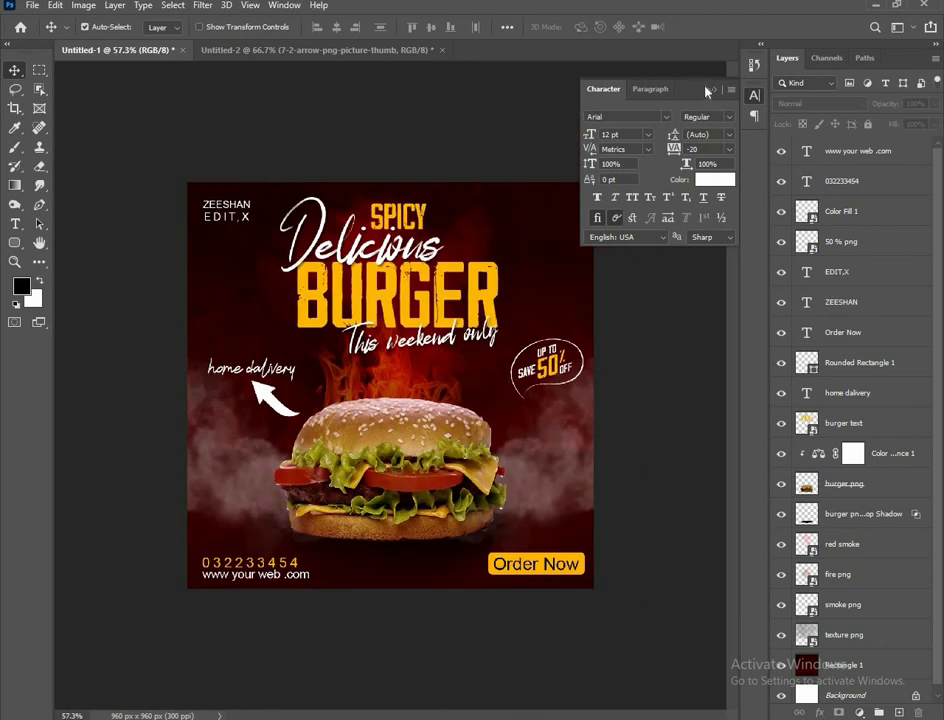
click(711, 89)
scroll(376, 387, up, 1)
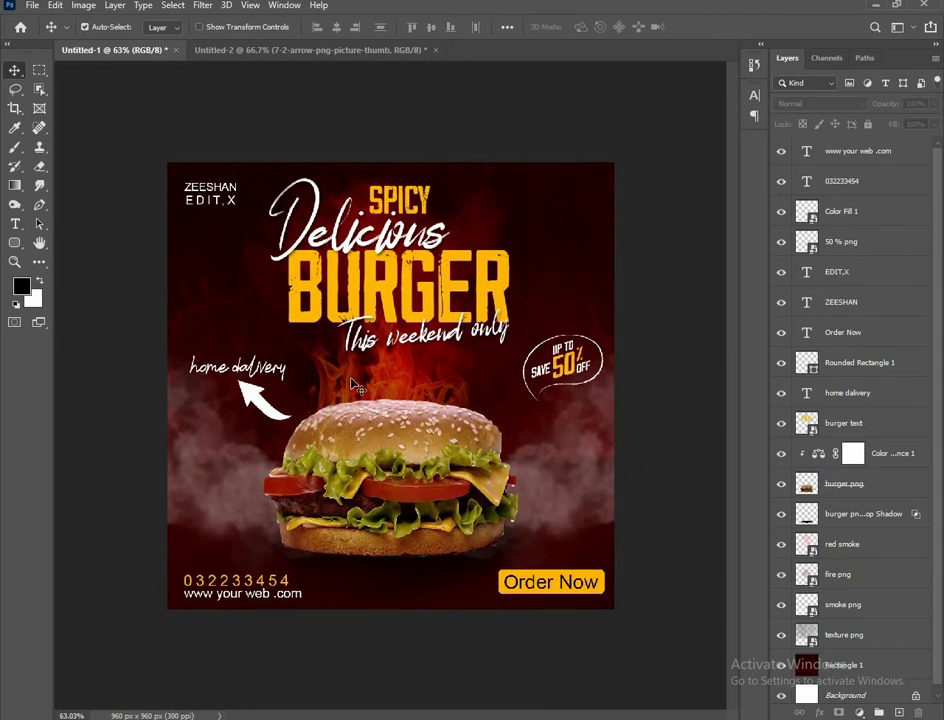
Delete the stray space so 'your' and 'web' join as 'yourweb' in the website line
key(t)
click(273, 596)
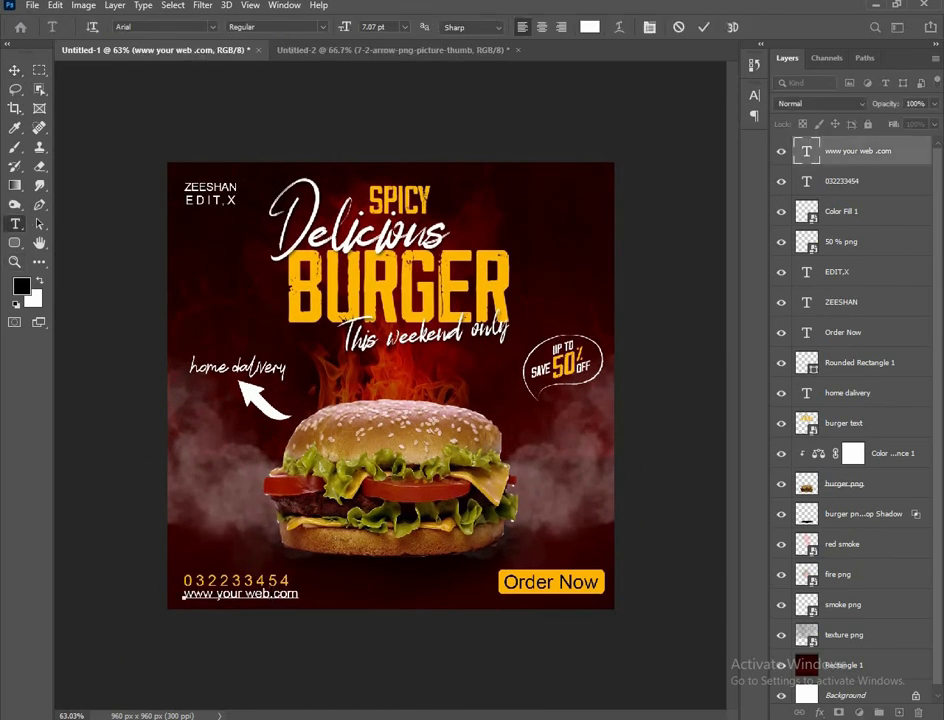
key(BackSpace)
click(15, 70)
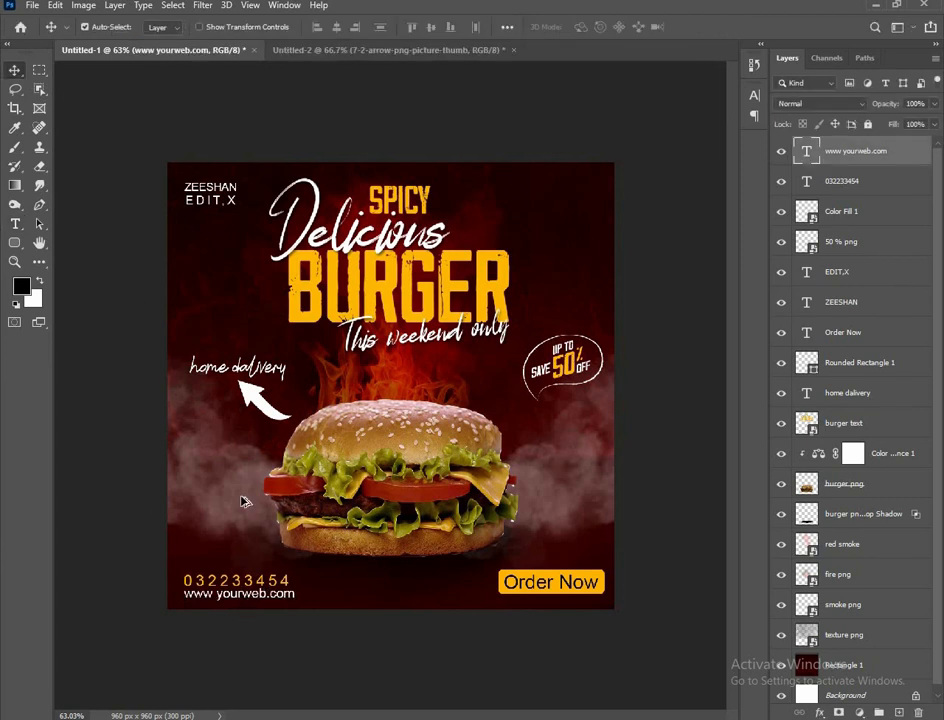
scroll(241, 498, down, 1)
scroll(345, 322, down, 1)
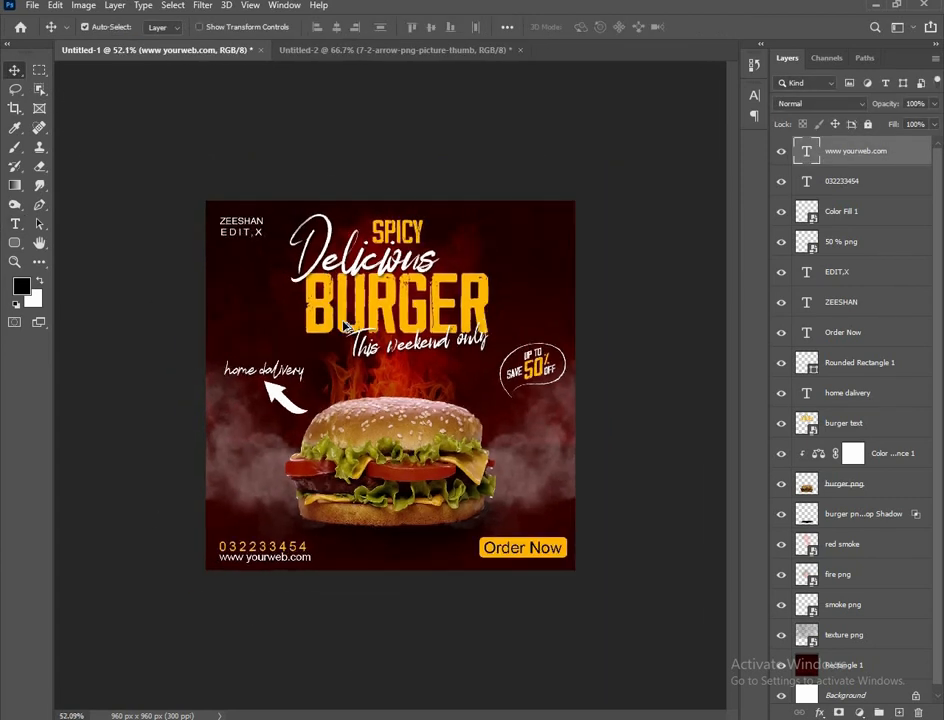
scroll(344, 320, up, 1)
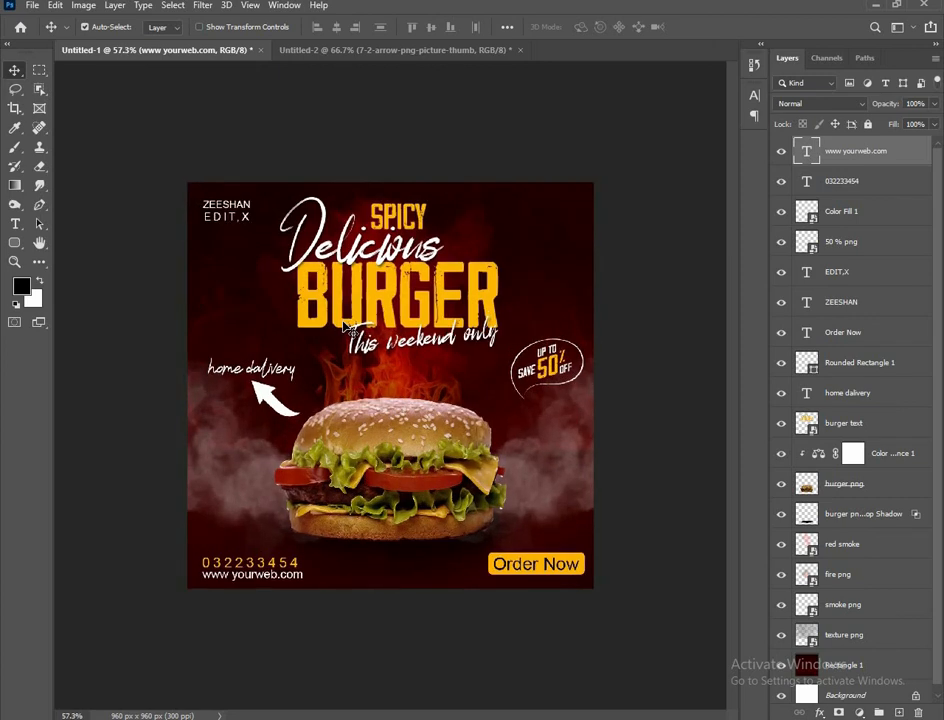
scroll(345, 325, down, 1)
scroll(345, 325, up, 1)
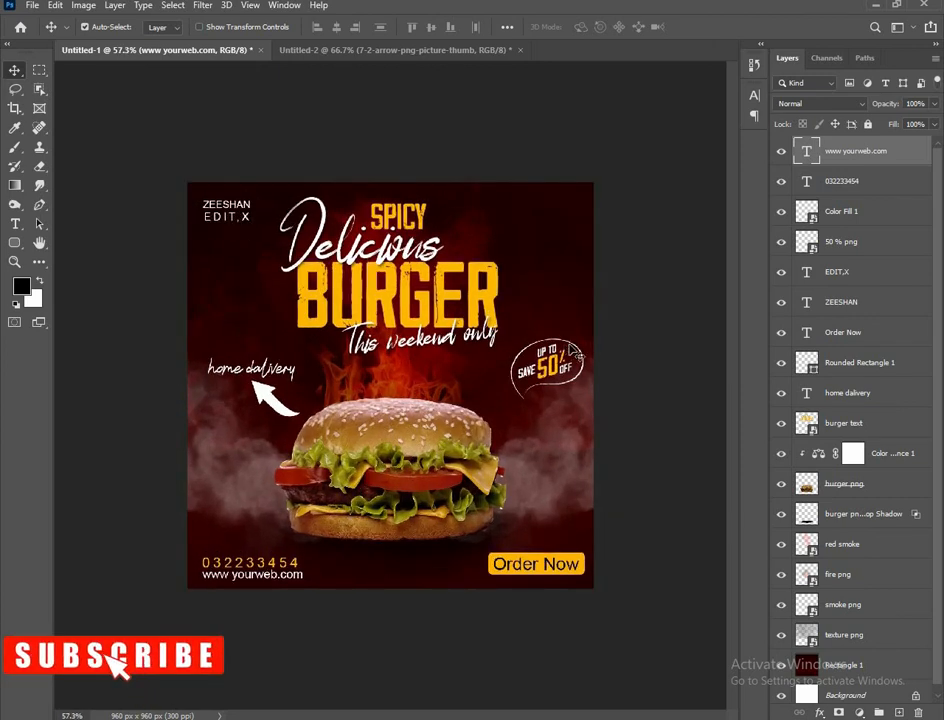
click(649, 358)
Add a Color Balance adjustment above the burger png layer, pushing the midtones toward red
click(843, 483)
click(859, 712)
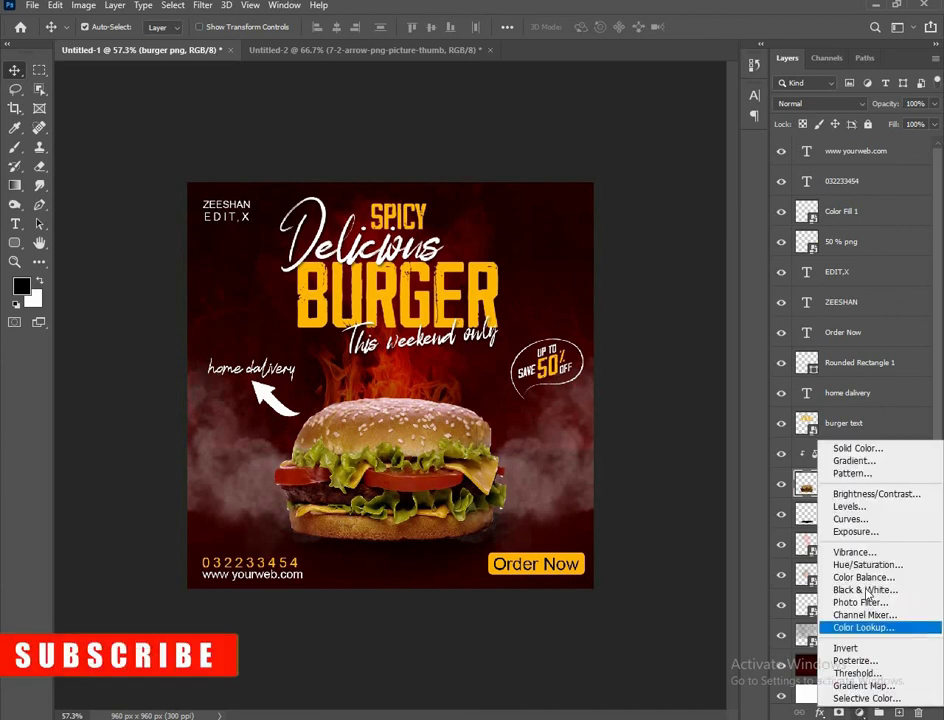
click(858, 577)
mouse_move(757, 457)
mouse_down()
mouse_move(784, 462)
mouse_move(762, 461)
mouse_move(770, 461)
mouse_up()
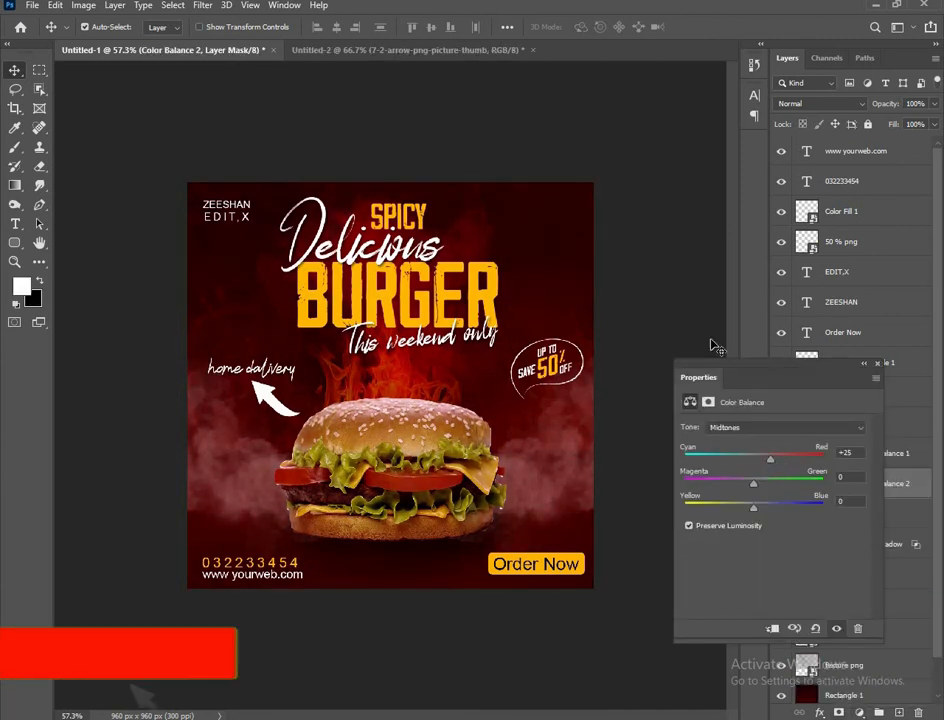
click(714, 346)
click(877, 364)
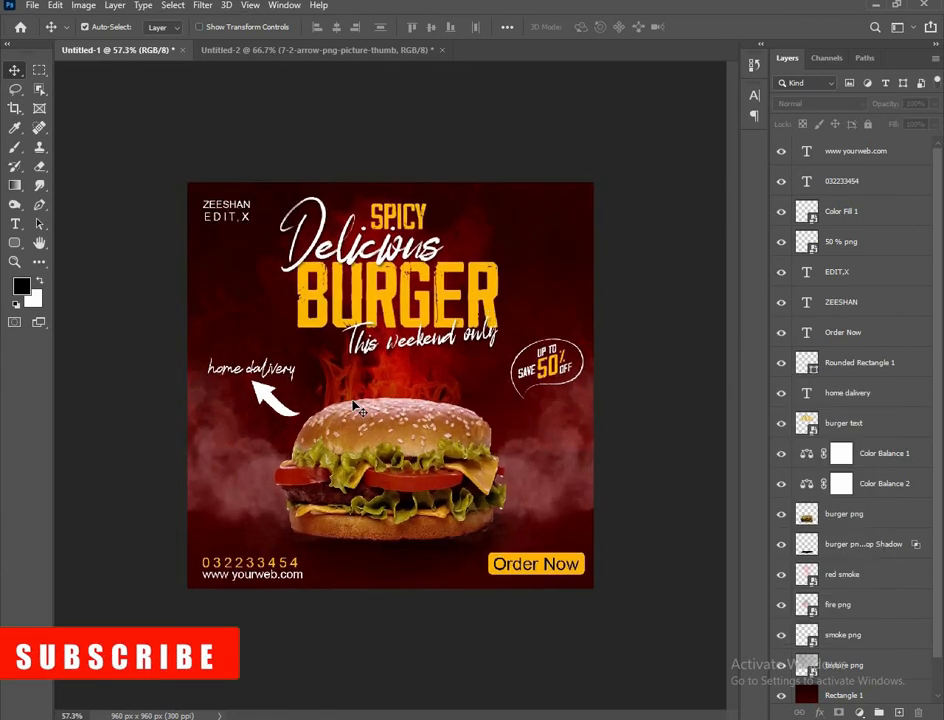
Add a top Color Balance adjustment with midtones at -18 cyan/red and -22 yellow/blue
click(858, 713)
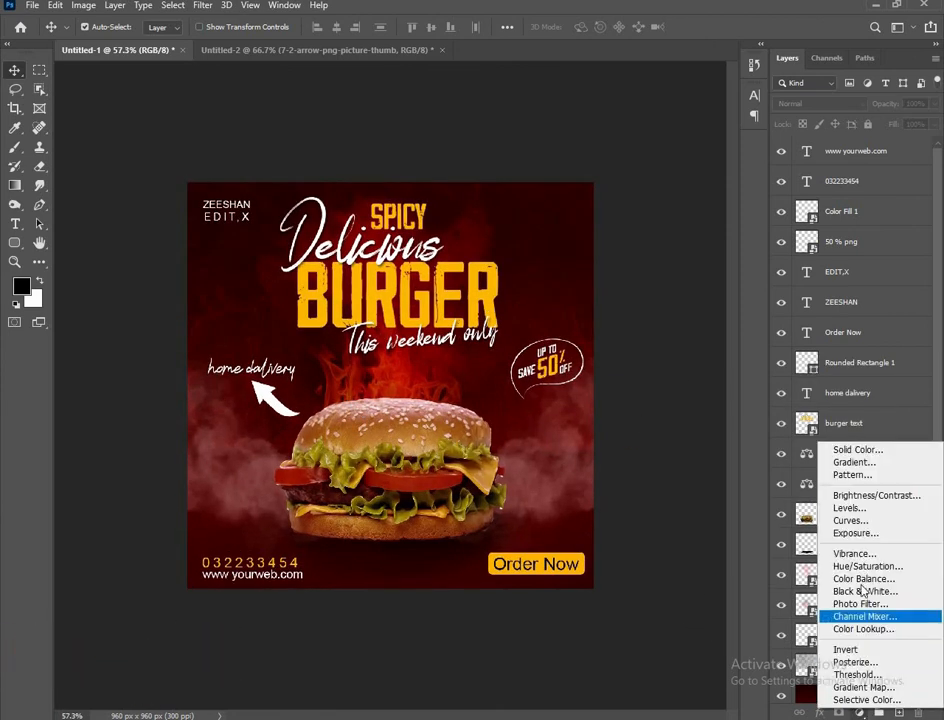
click(812, 582)
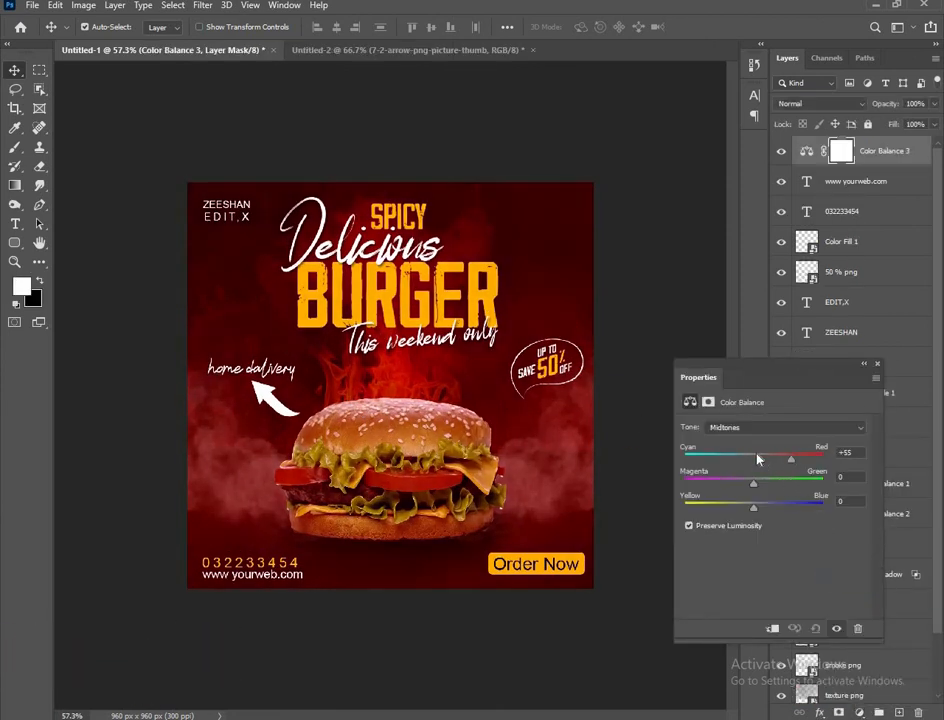
drag(762, 459, 742, 459)
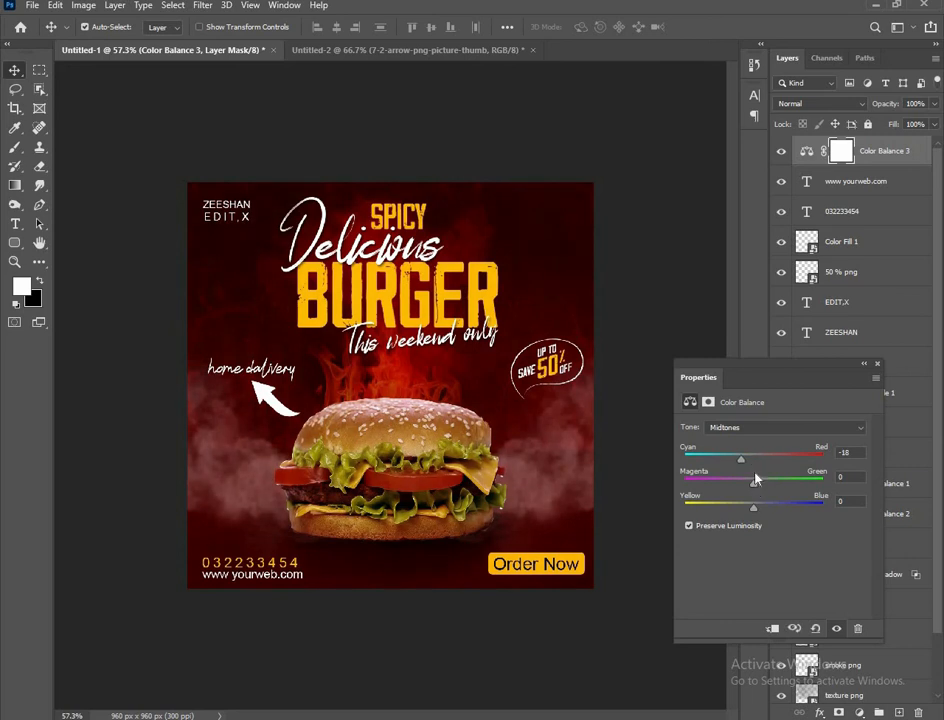
mouse_move(754, 507)
mouse_down()
mouse_move(729, 512)
mouse_move(739, 512)
mouse_up()
click(877, 365)
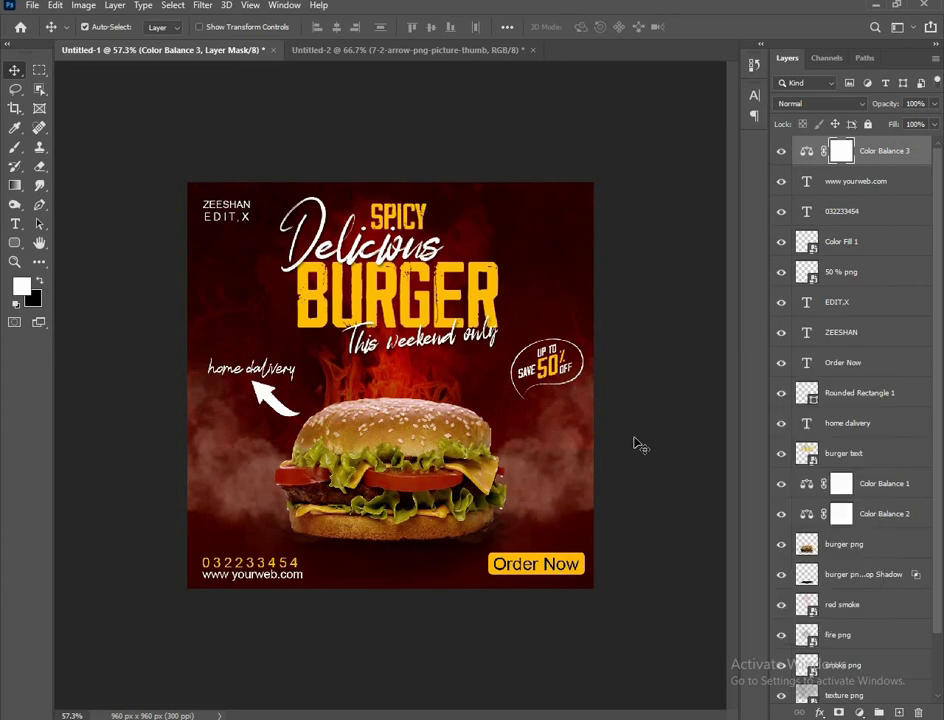
click(624, 300)
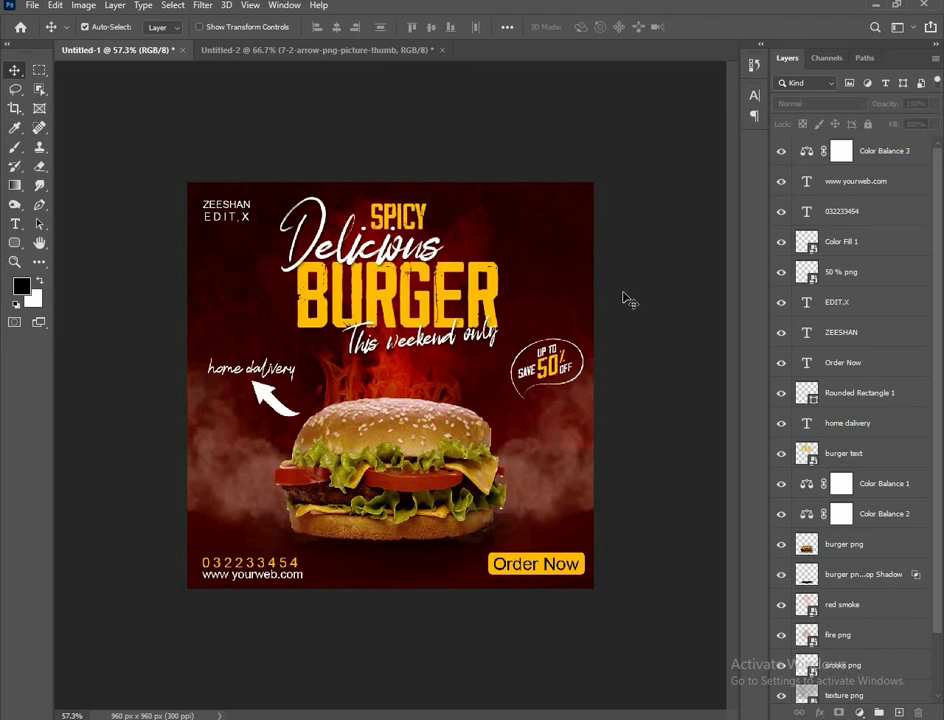
click(843, 604)
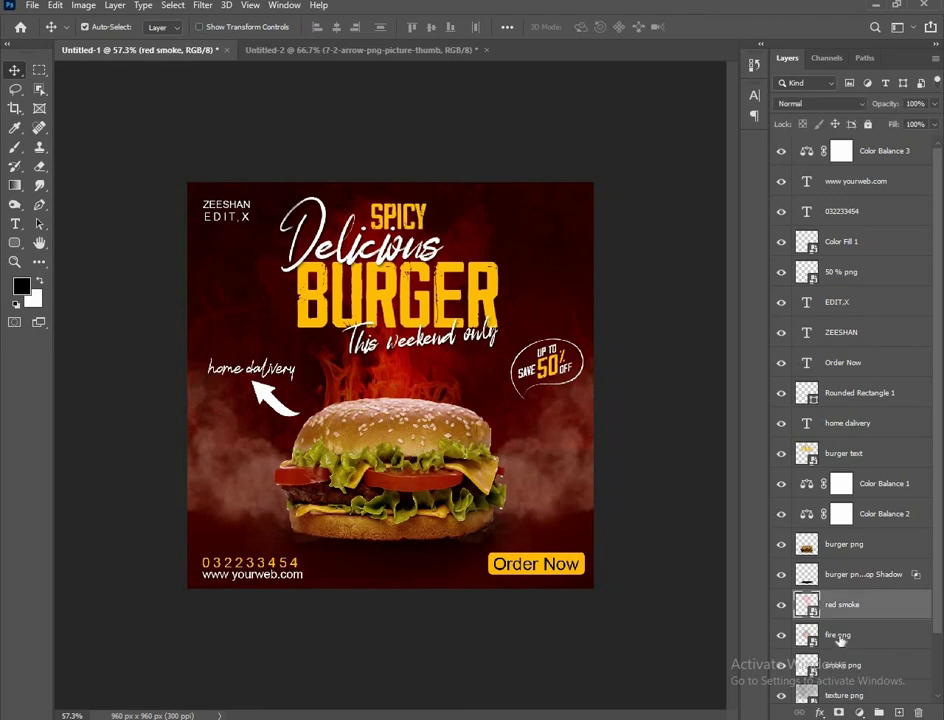
Move the fire png layer slightly upward behind the burger using Free Transform
click(840, 636)
key(ctrl+t)
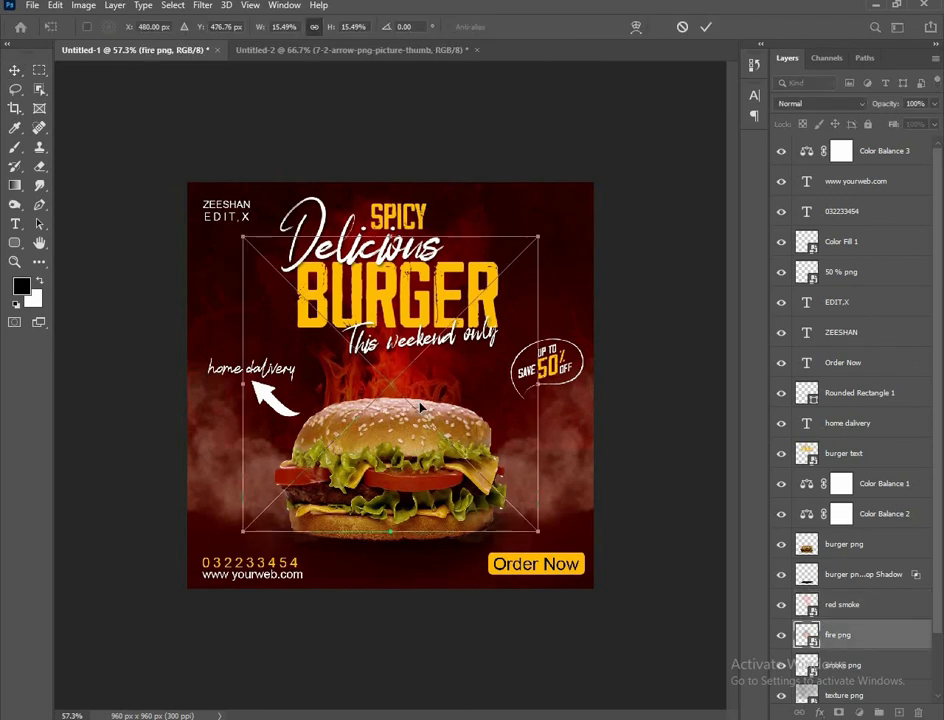
drag(420, 407, 421, 393)
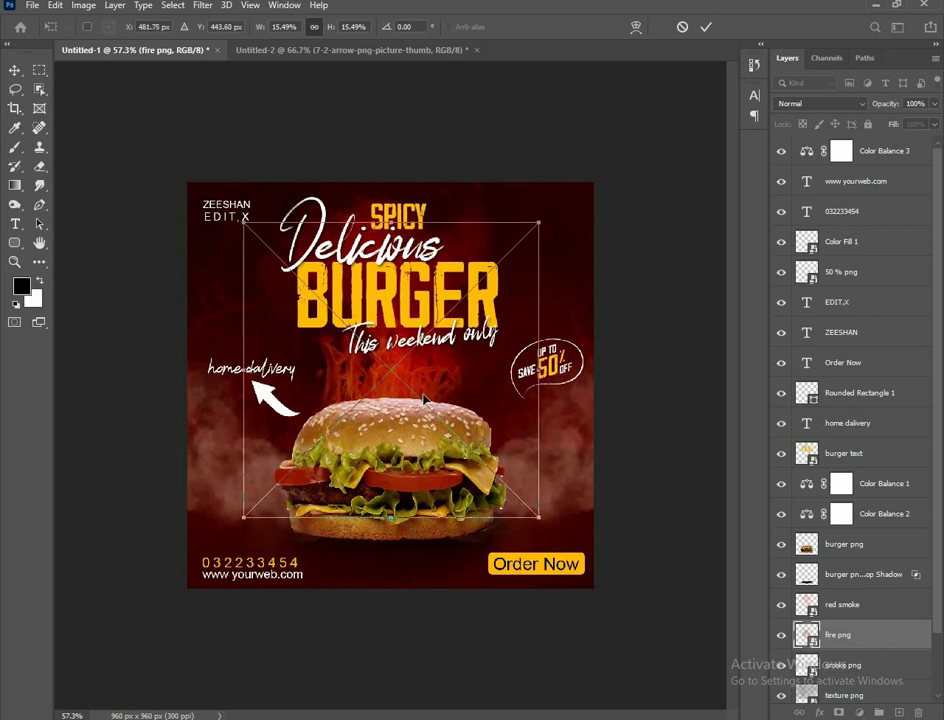
click(706, 33)
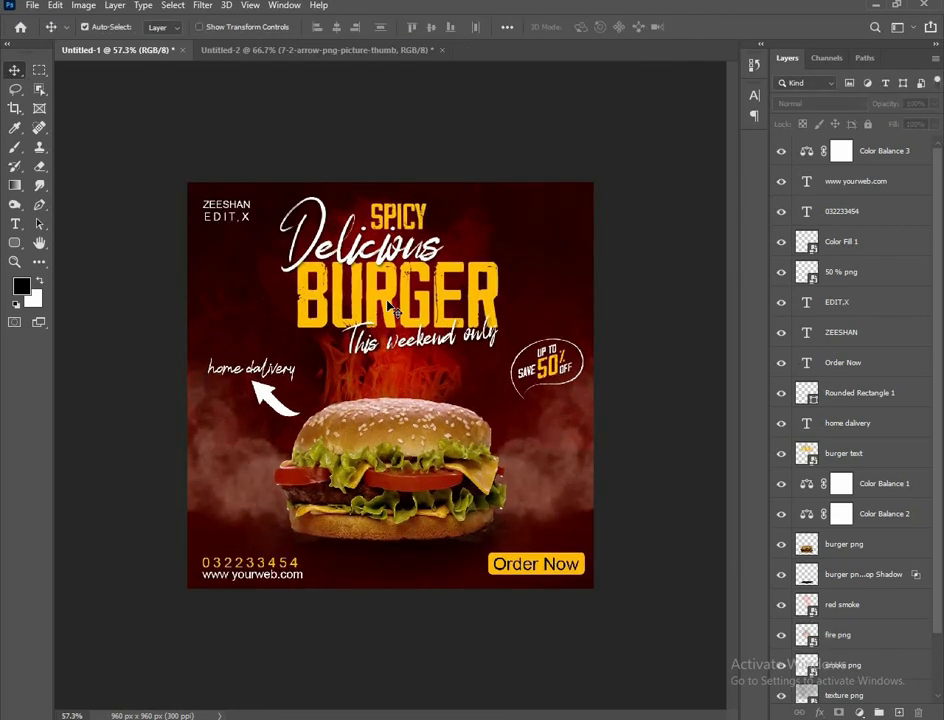
click(399, 224)
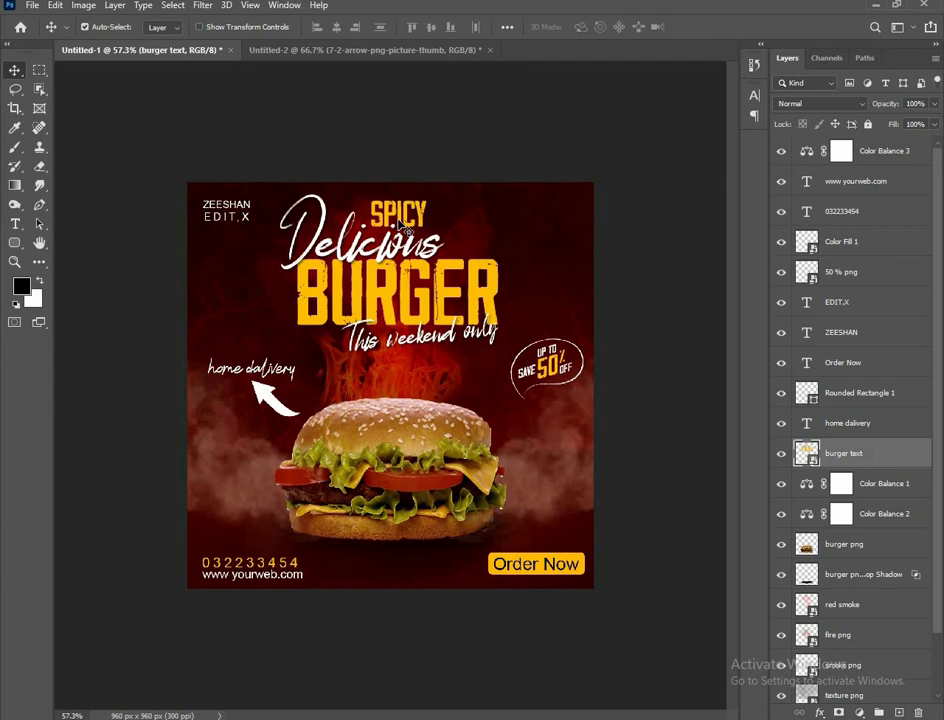
click(417, 126)
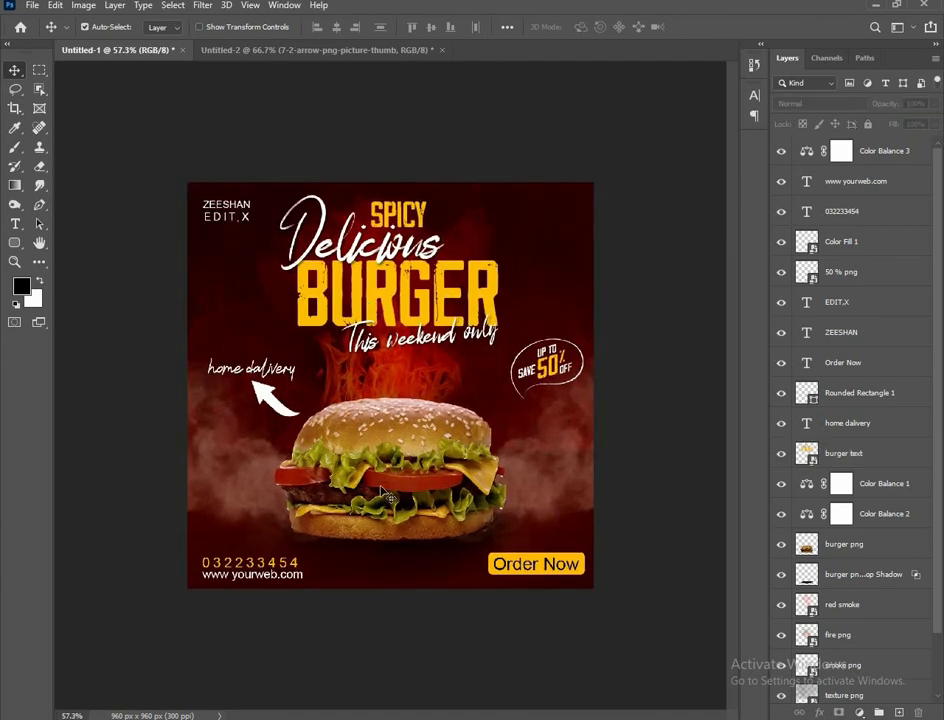